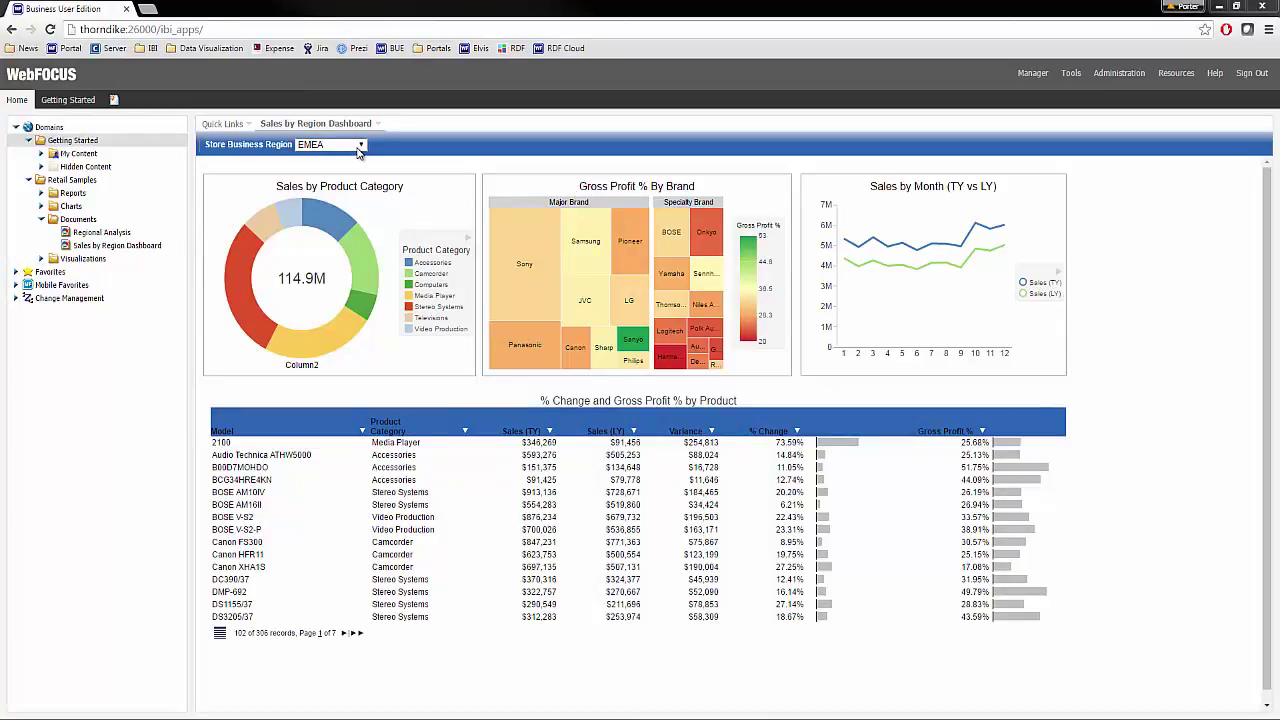
Filter the dashboard to North America and sort the grid by Gross Profit % descending.
left_click(359, 145)
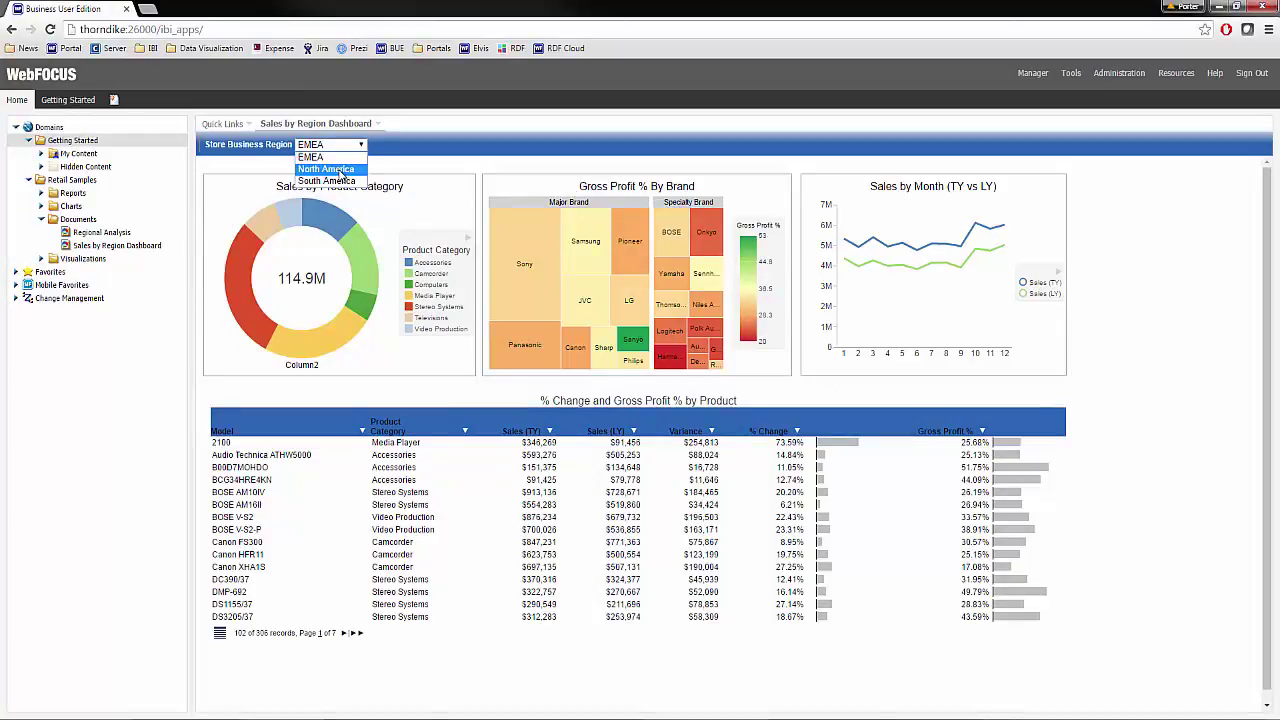
left_click(341, 170)
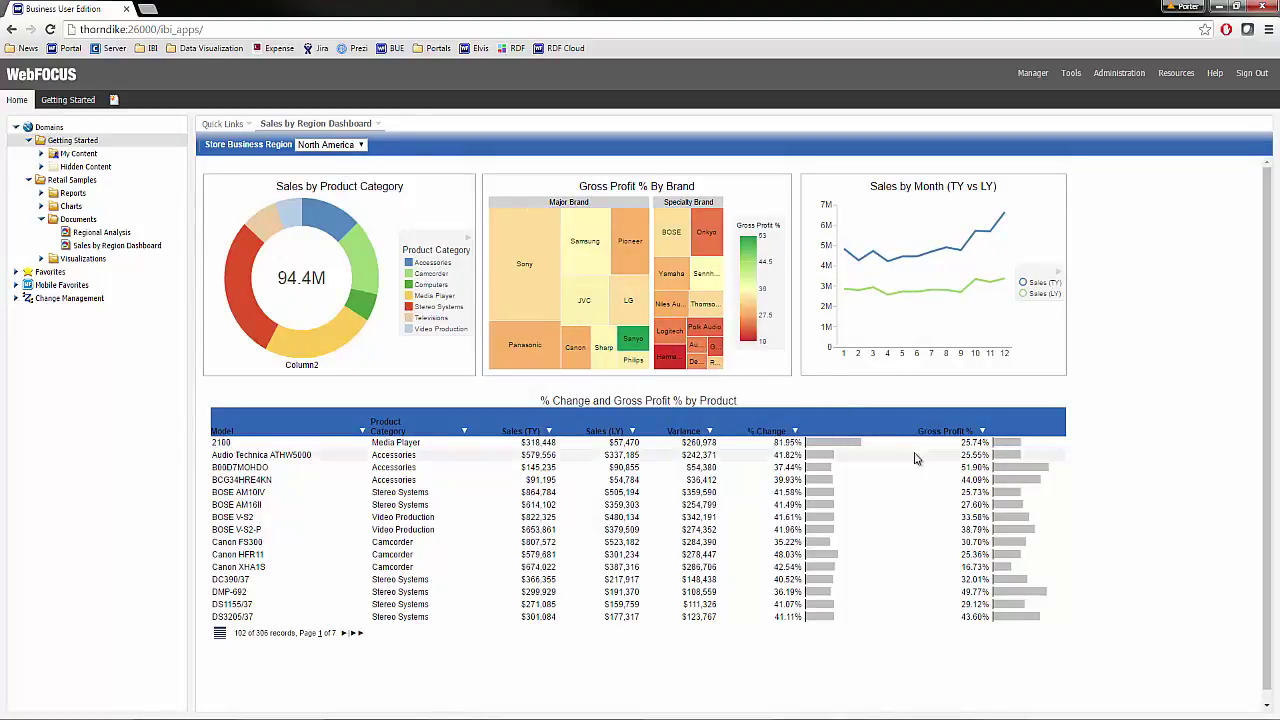
left_click(983, 431)
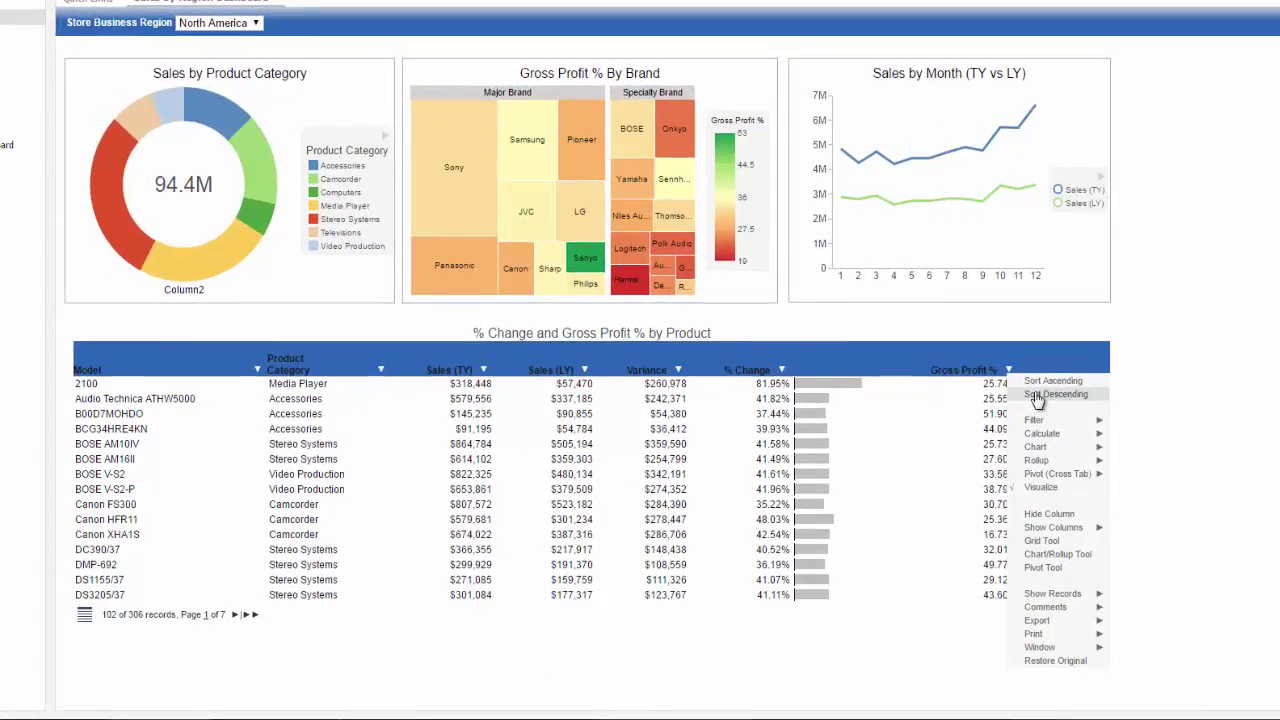
left_click(1037, 396)
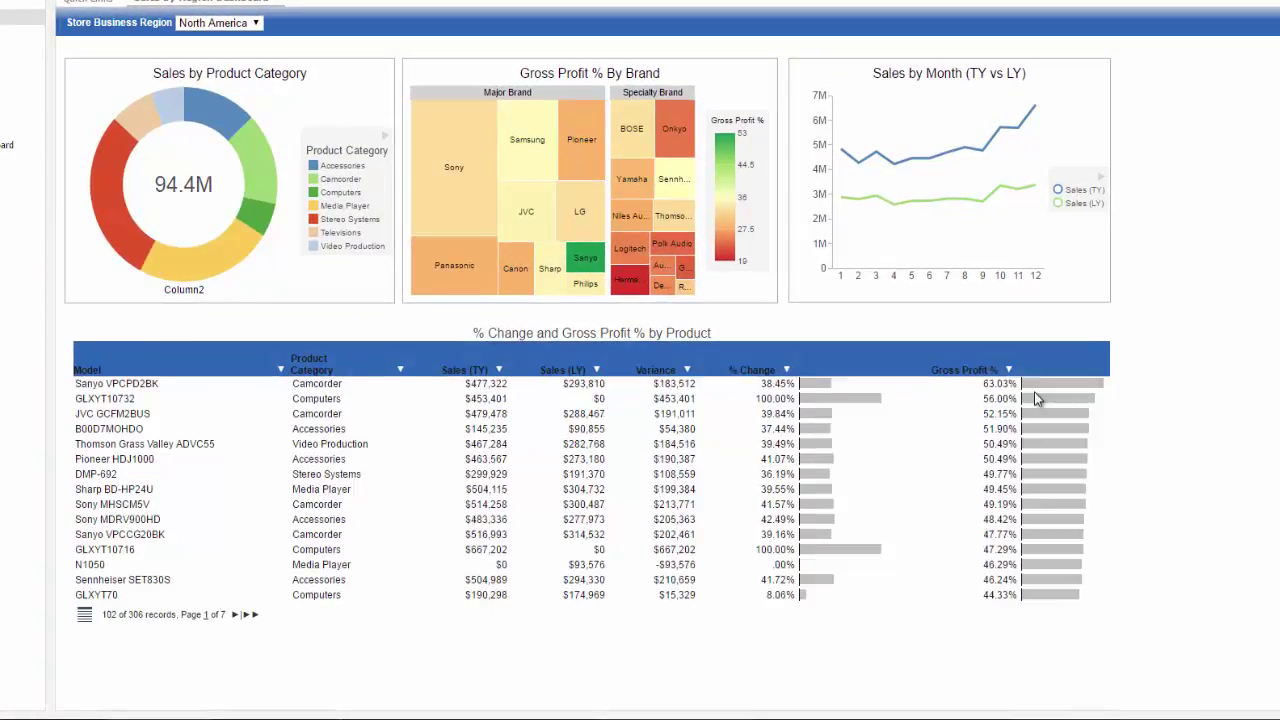
Add an average total of 22.20 to the % Change column.
left_click(788, 372)
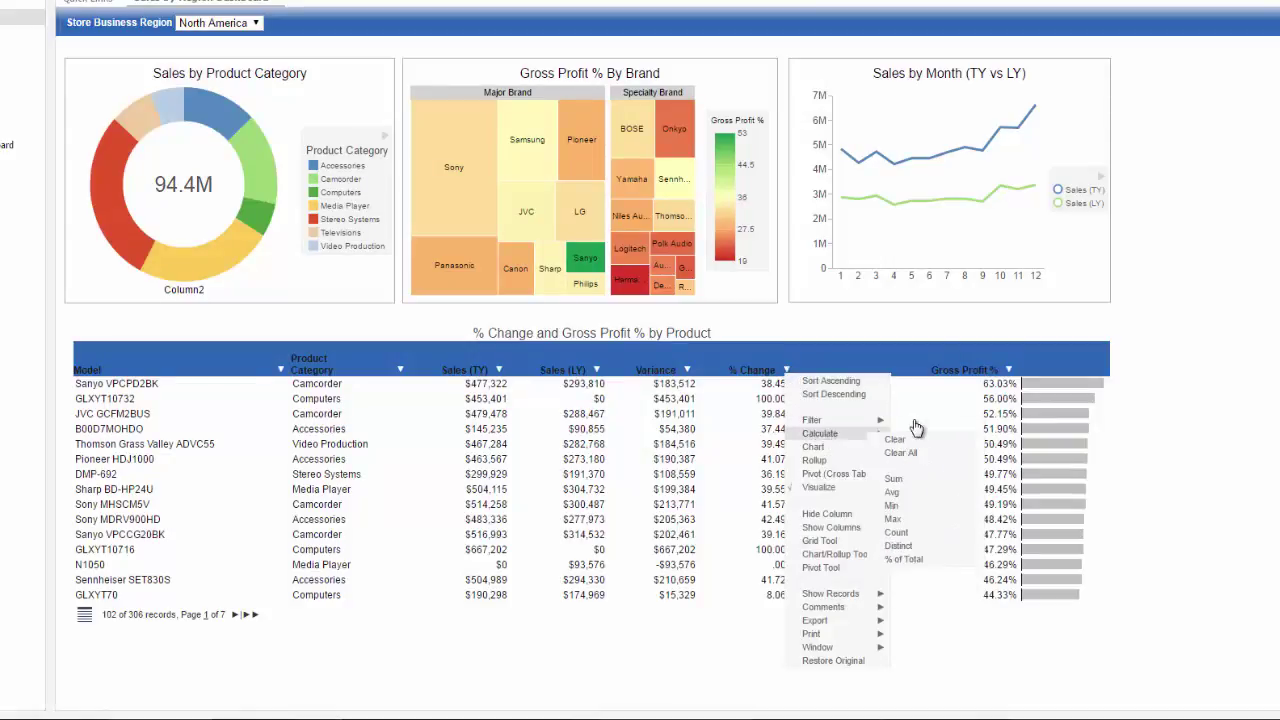
mouse_move(824, 434)
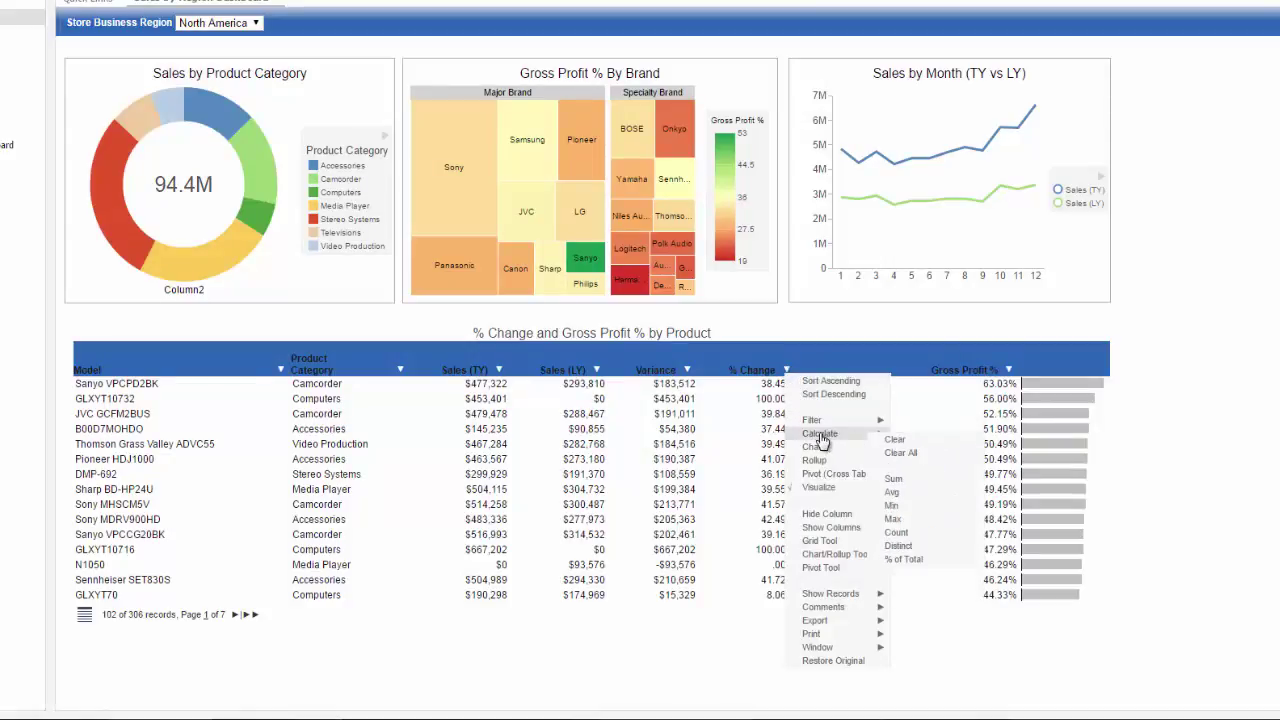
left_click(892, 493)
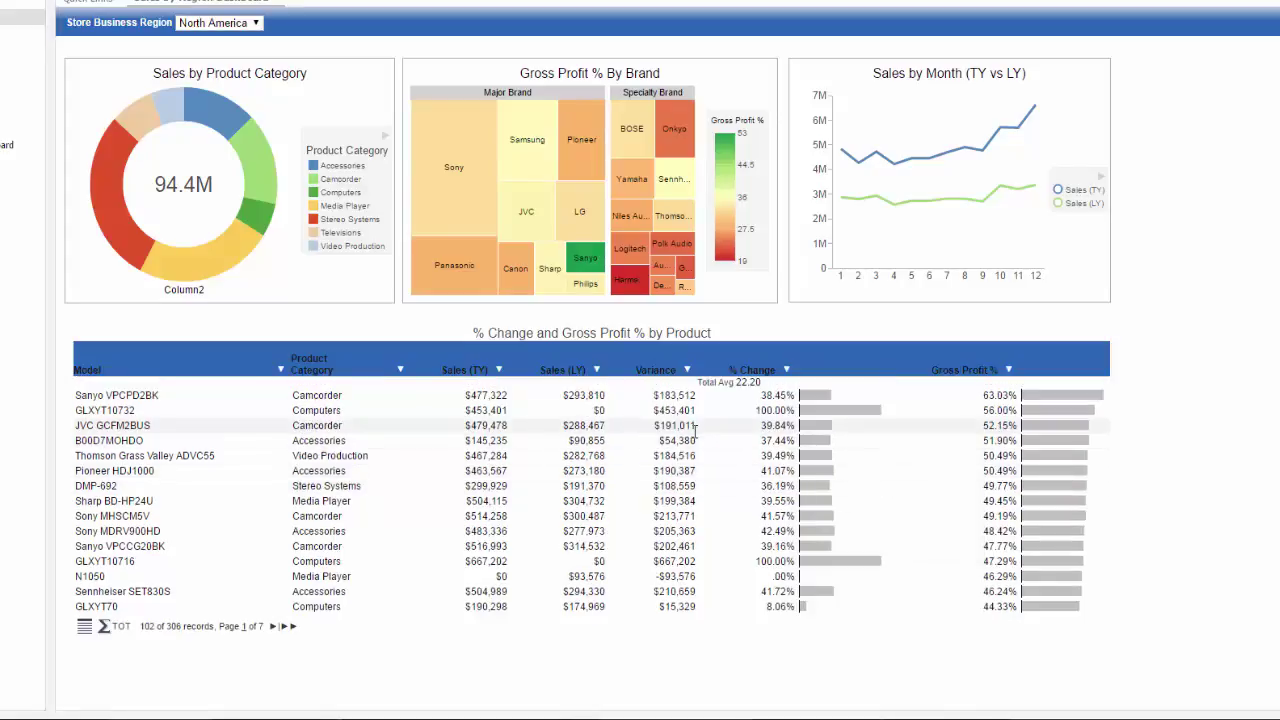
left_click(686, 370)
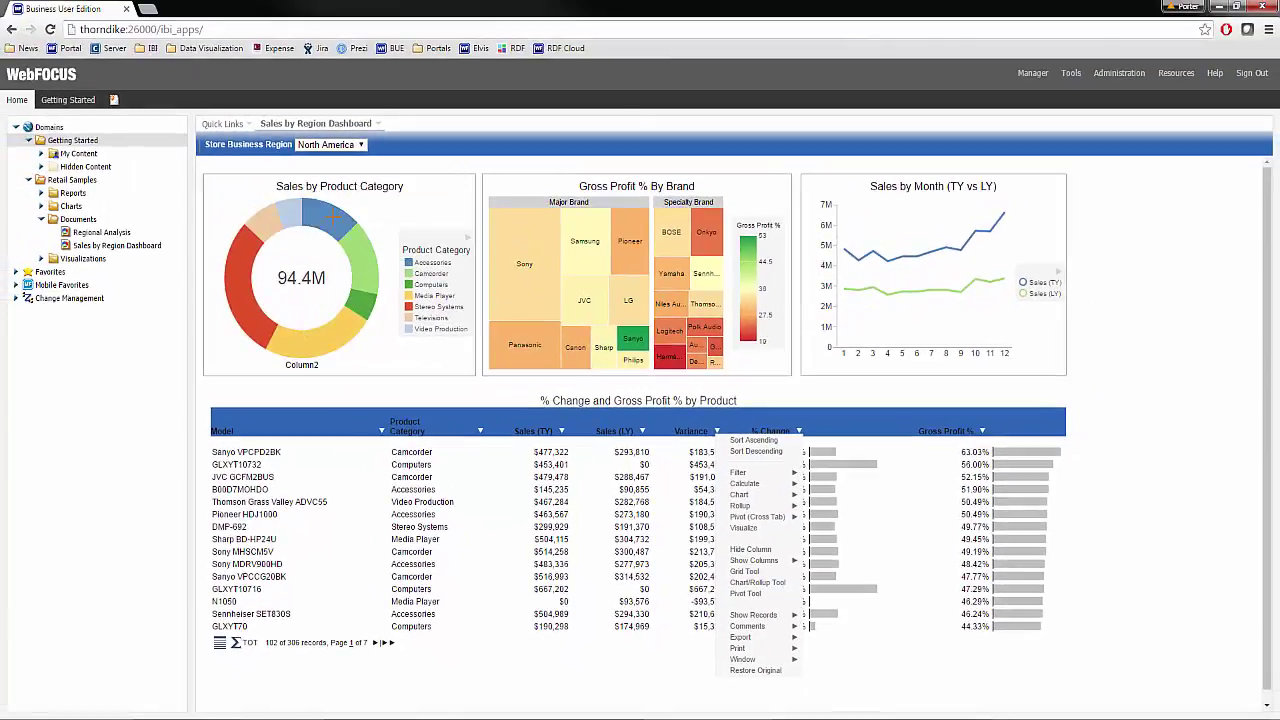
Filter to the Accessories and Camcorder donut slices (26.6M), then start a new Getting Started document.
left_click_drag(348, 237, 365, 260)
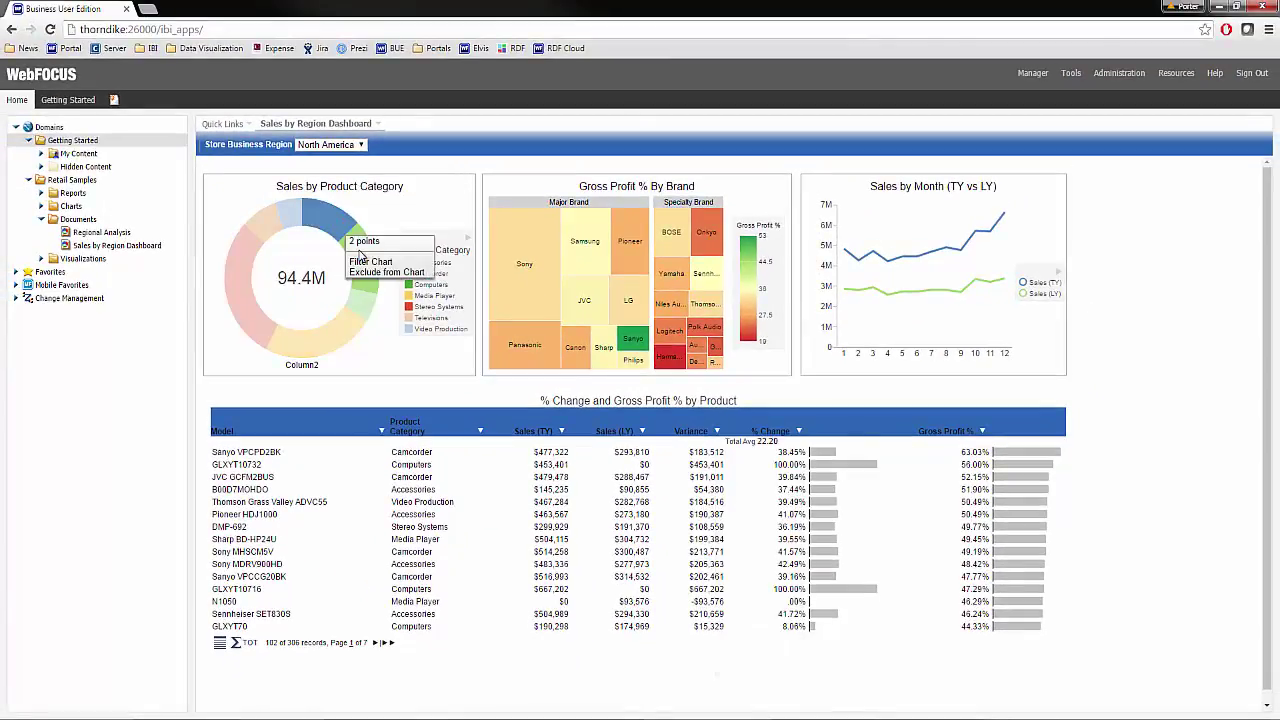
left_click(366, 261)
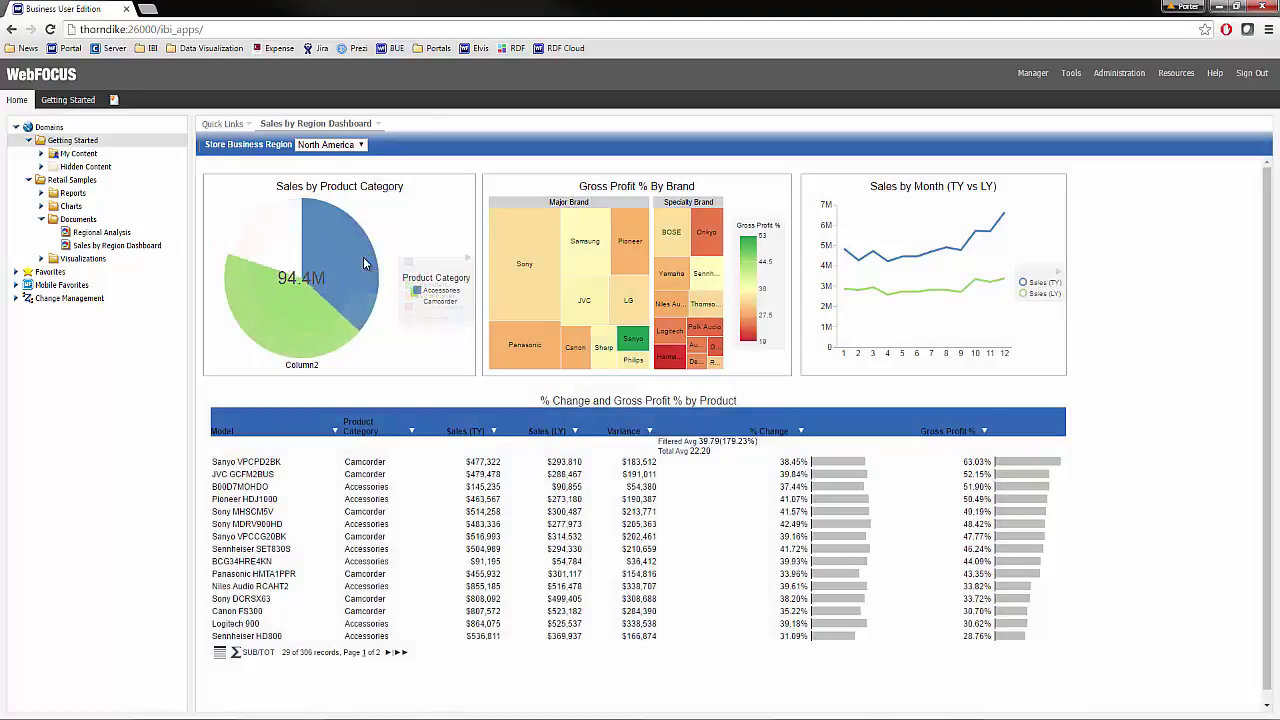
mouse_move(365, 262)
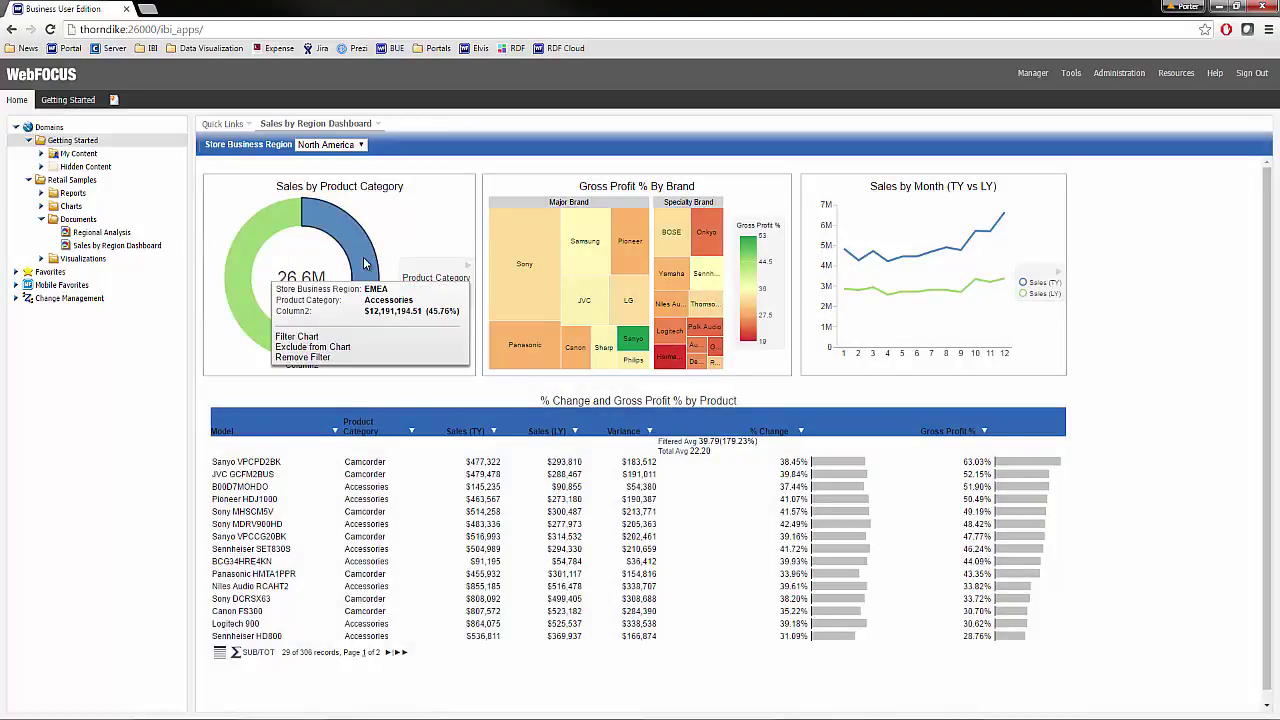
right_click(113, 142)
mouse_move(136, 150)
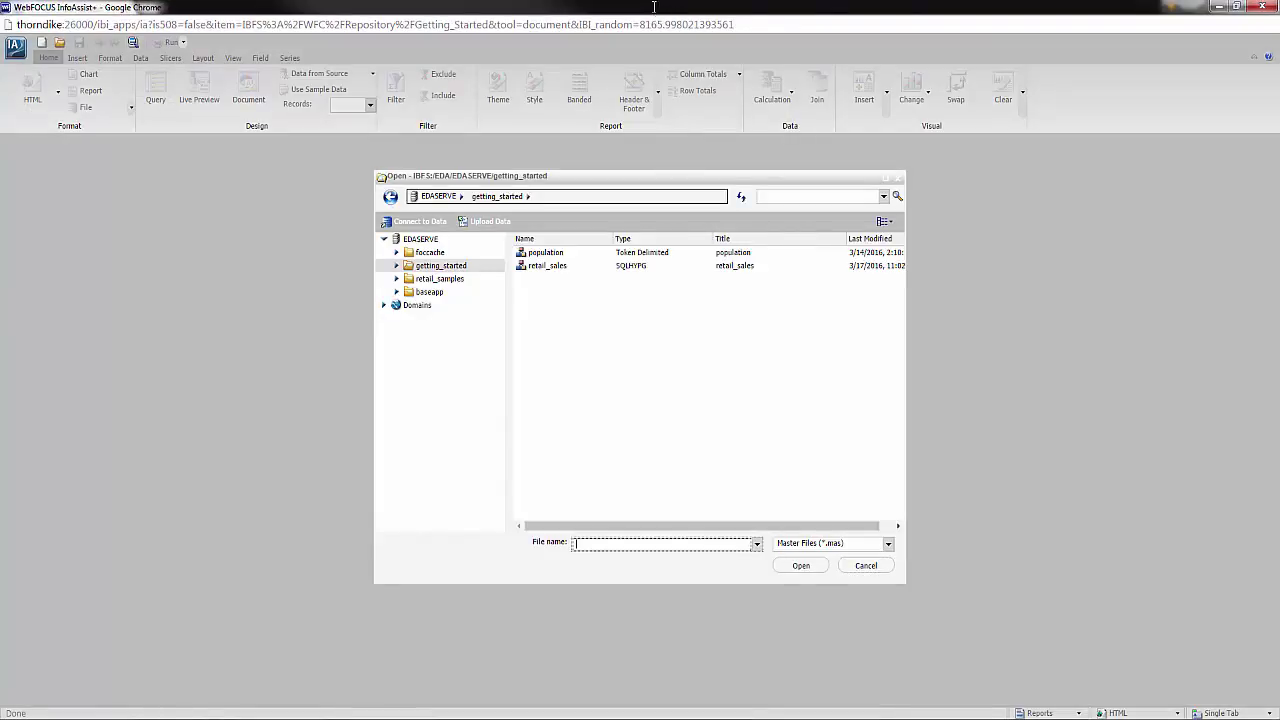
Use wf_retail_lite from the retail_samples folder as the new document's data source.
left_click(450, 278)
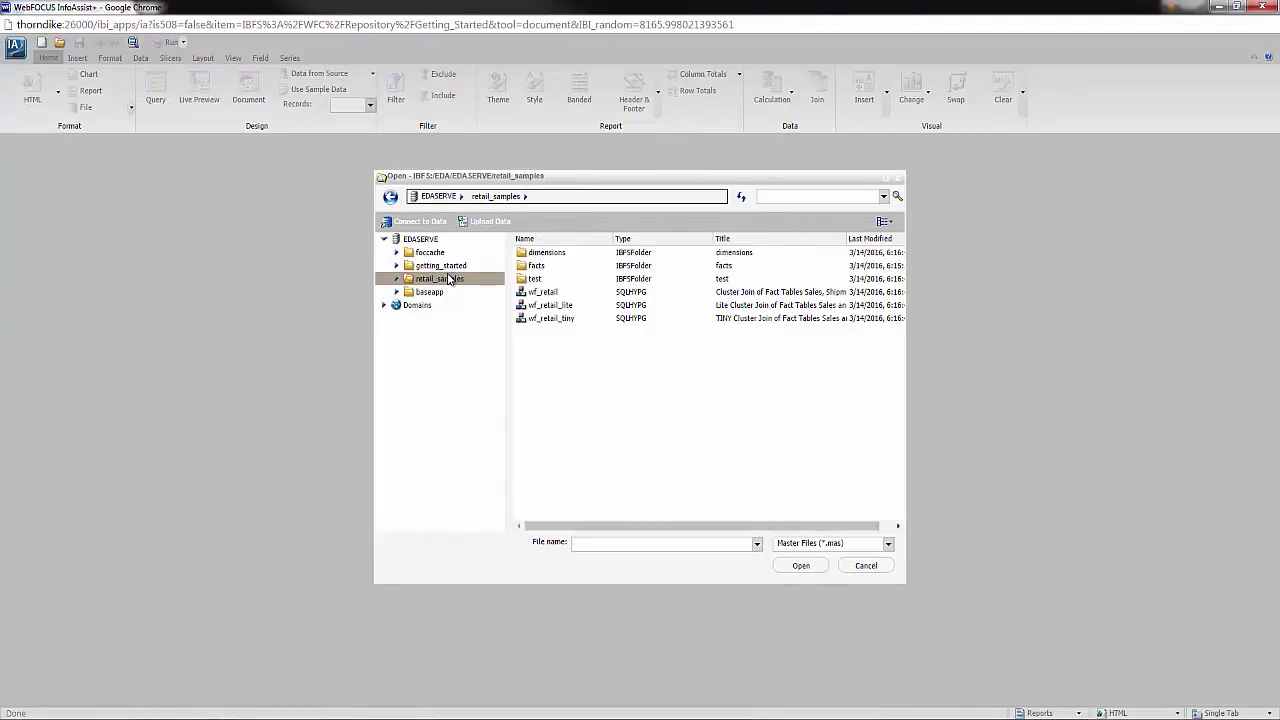
double_click(540, 304)
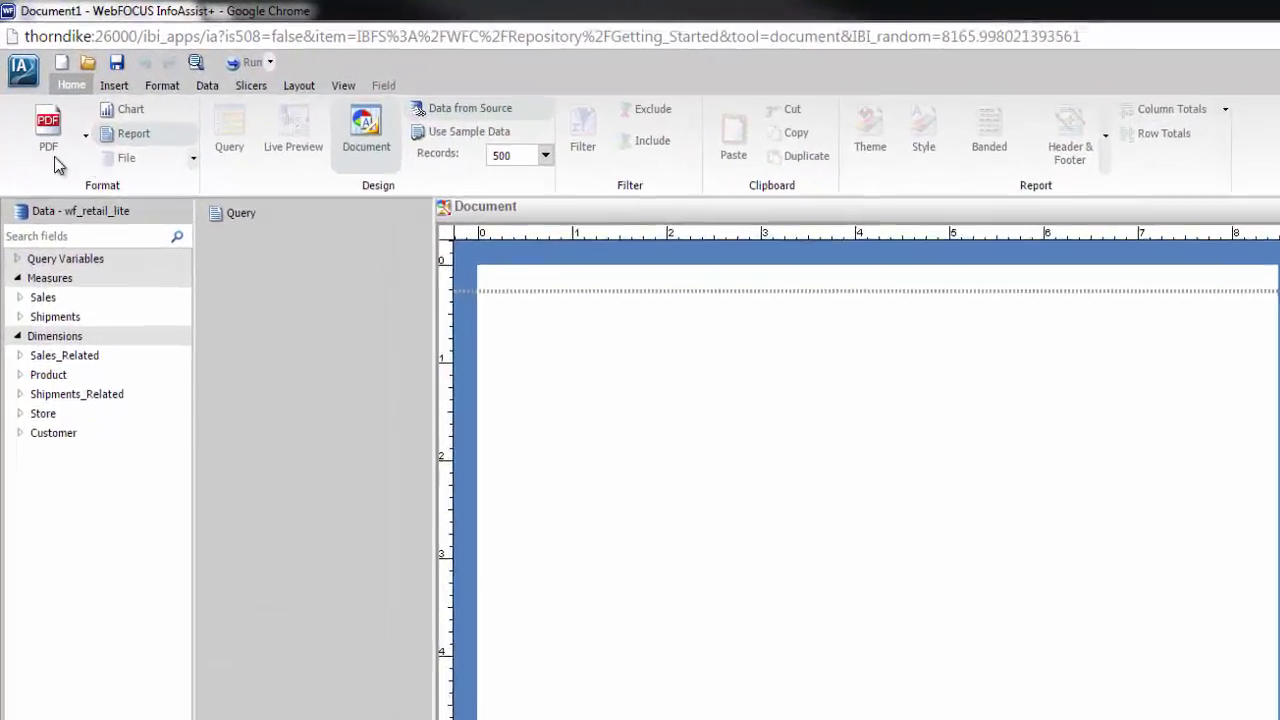
left_click(31, 102)
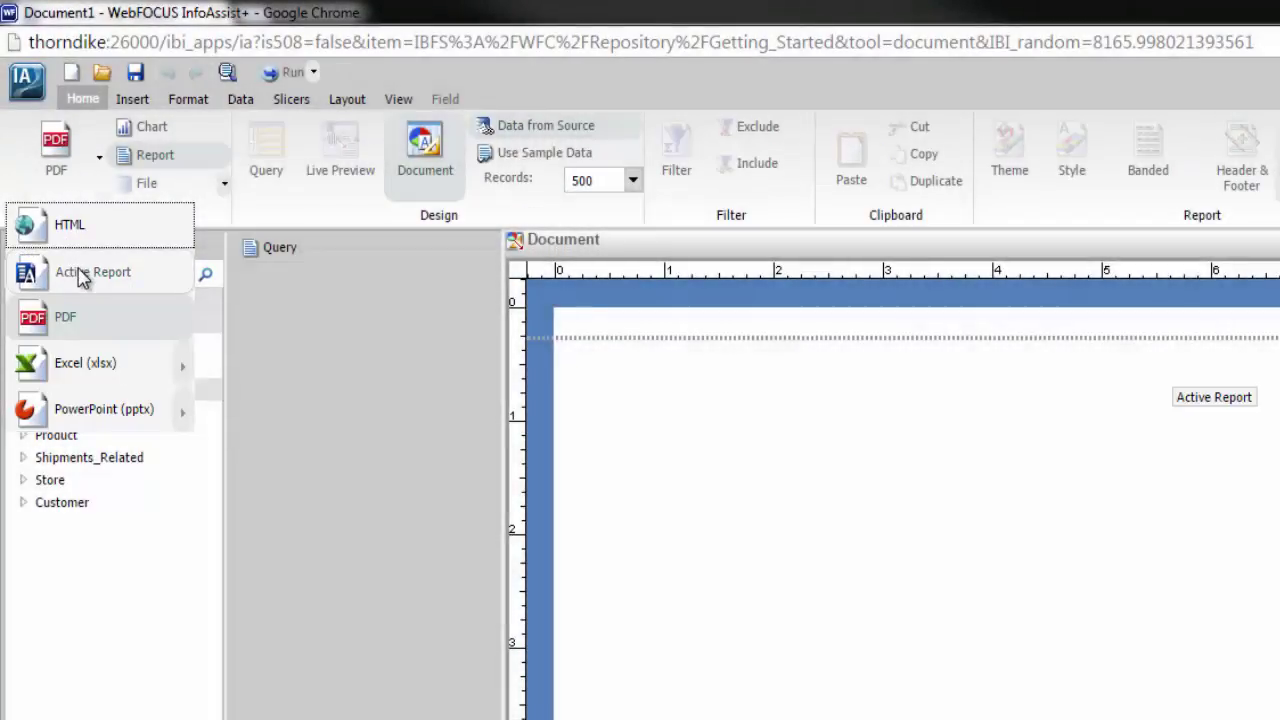
Set the output format to Active Report and the page orientation to Landscape.
left_click(83, 277)
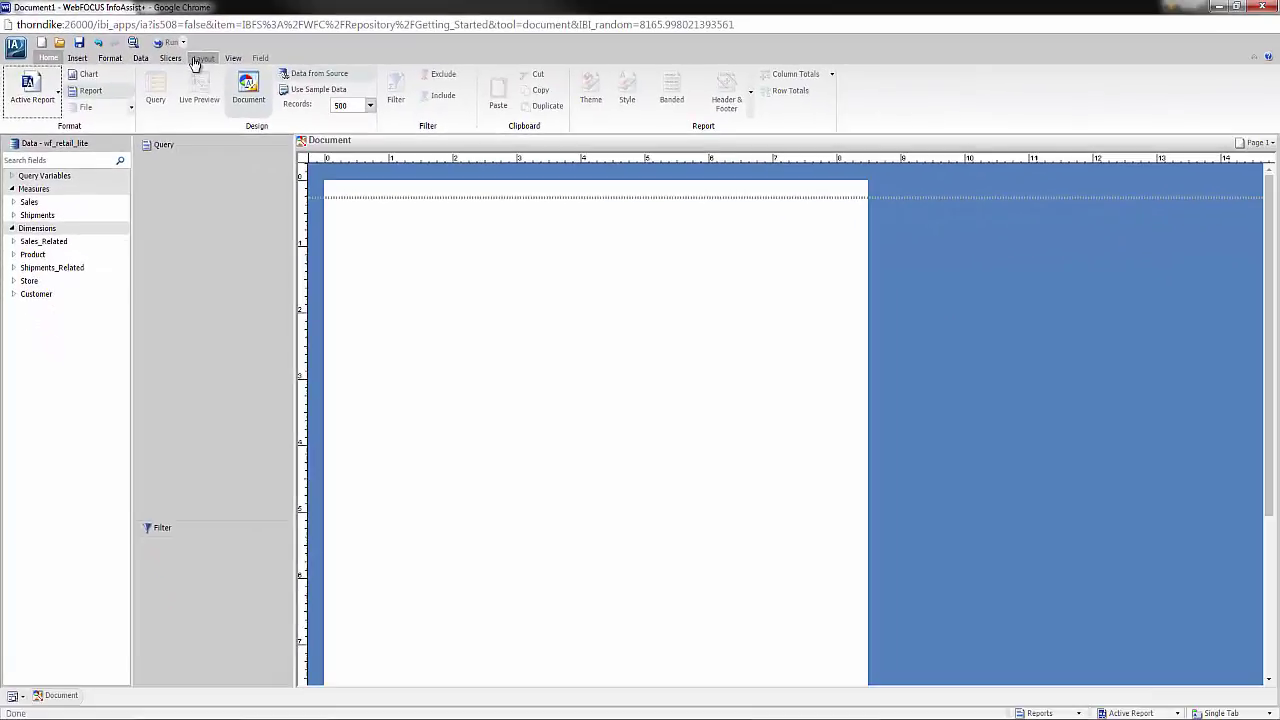
left_click(200, 58)
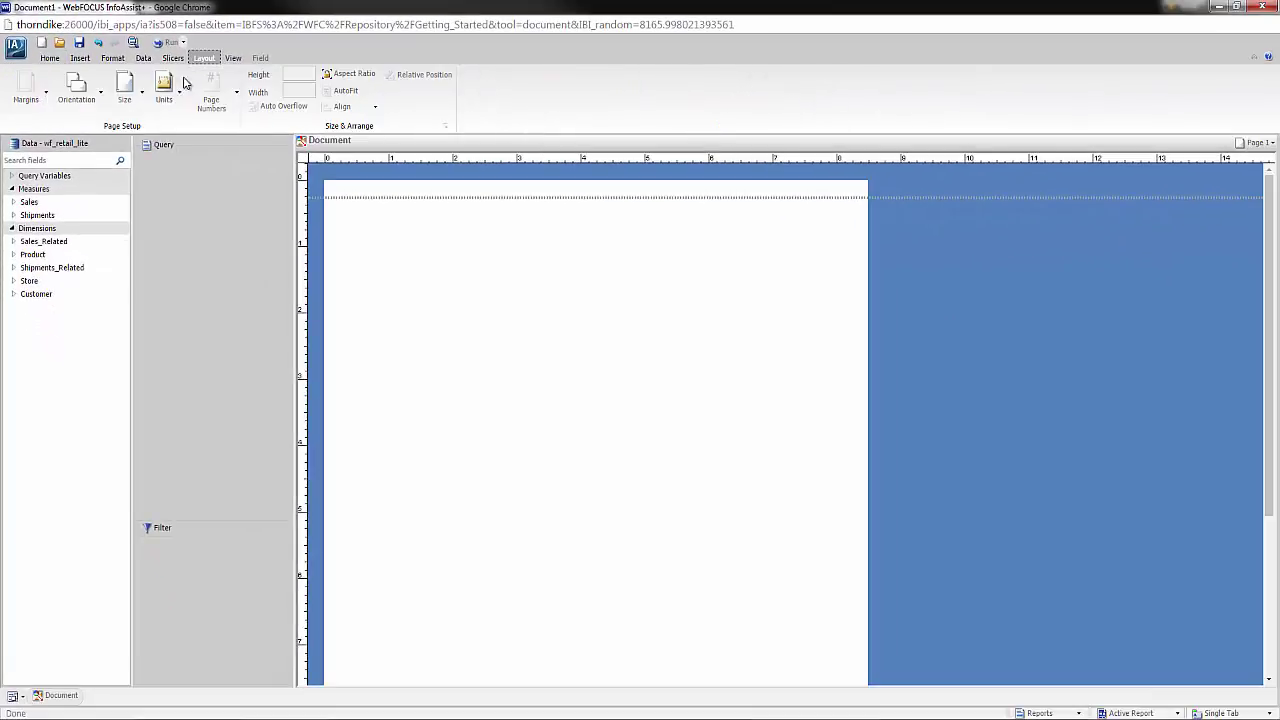
left_click(77, 88)
left_click(88, 140)
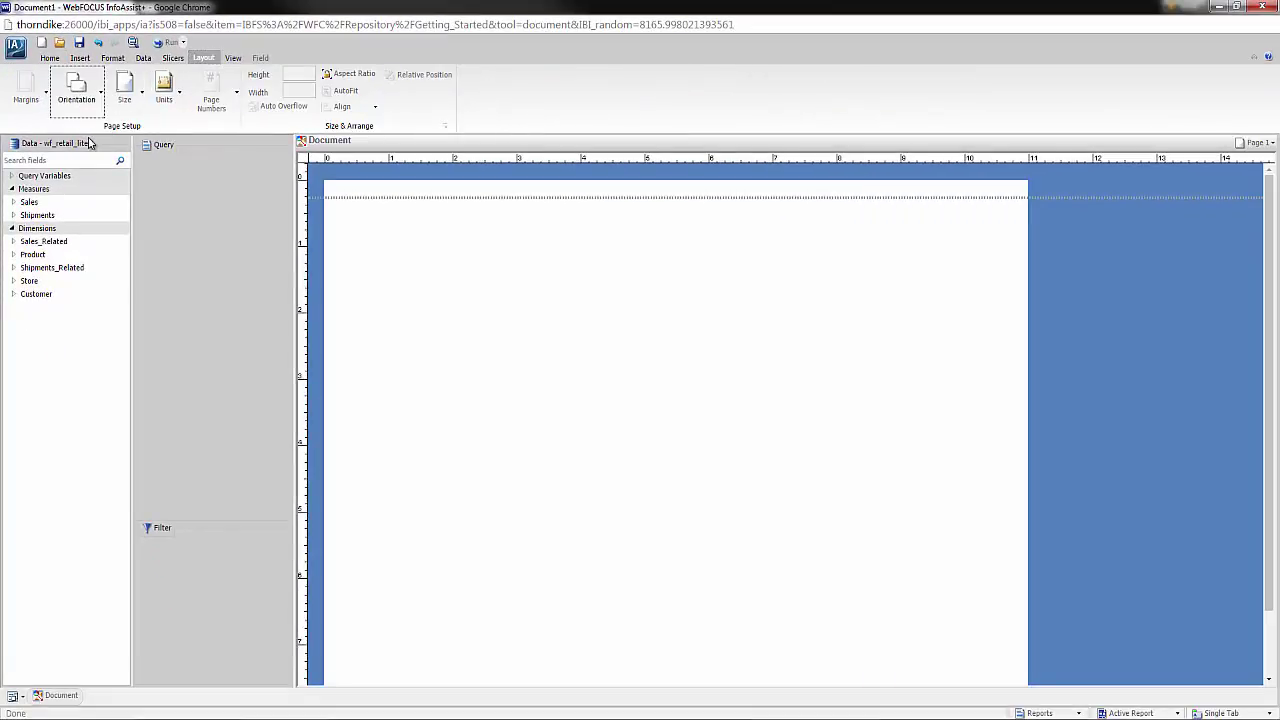
left_click(52, 59)
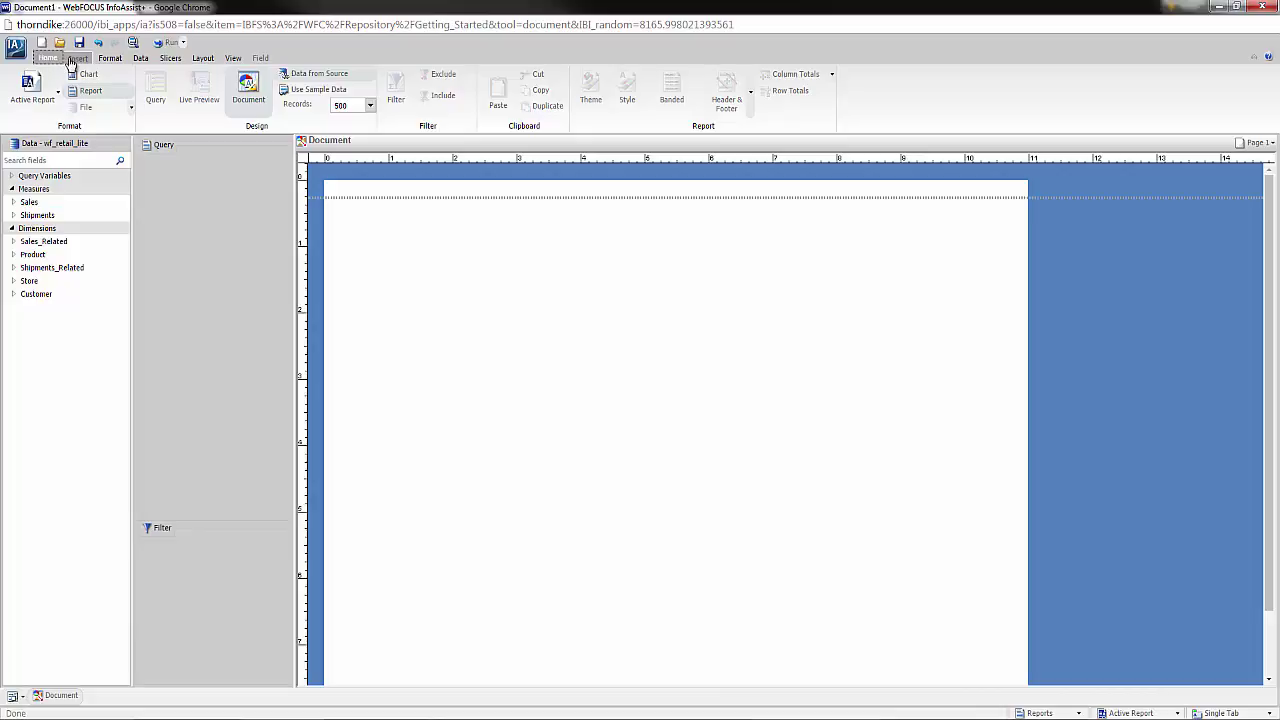
Insert a sample chart, move it to the page's top-left and shrink it slightly.
left_click(74, 59)
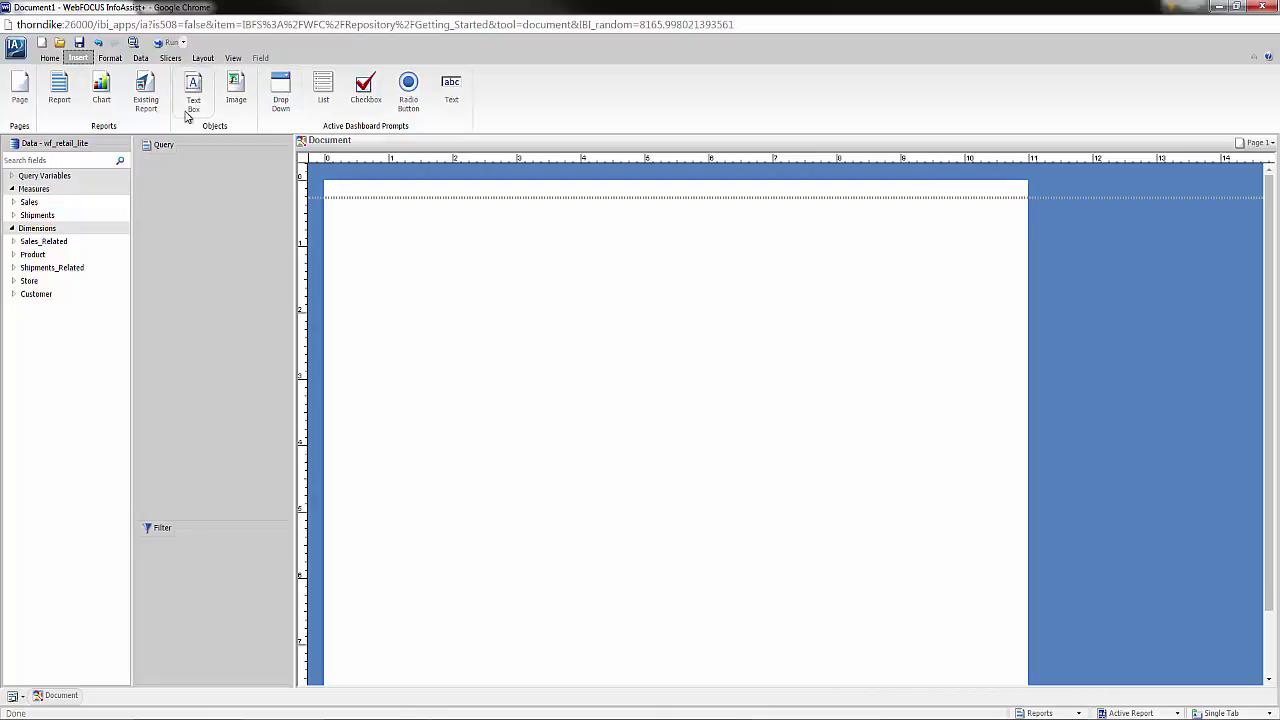
left_click(101, 90)
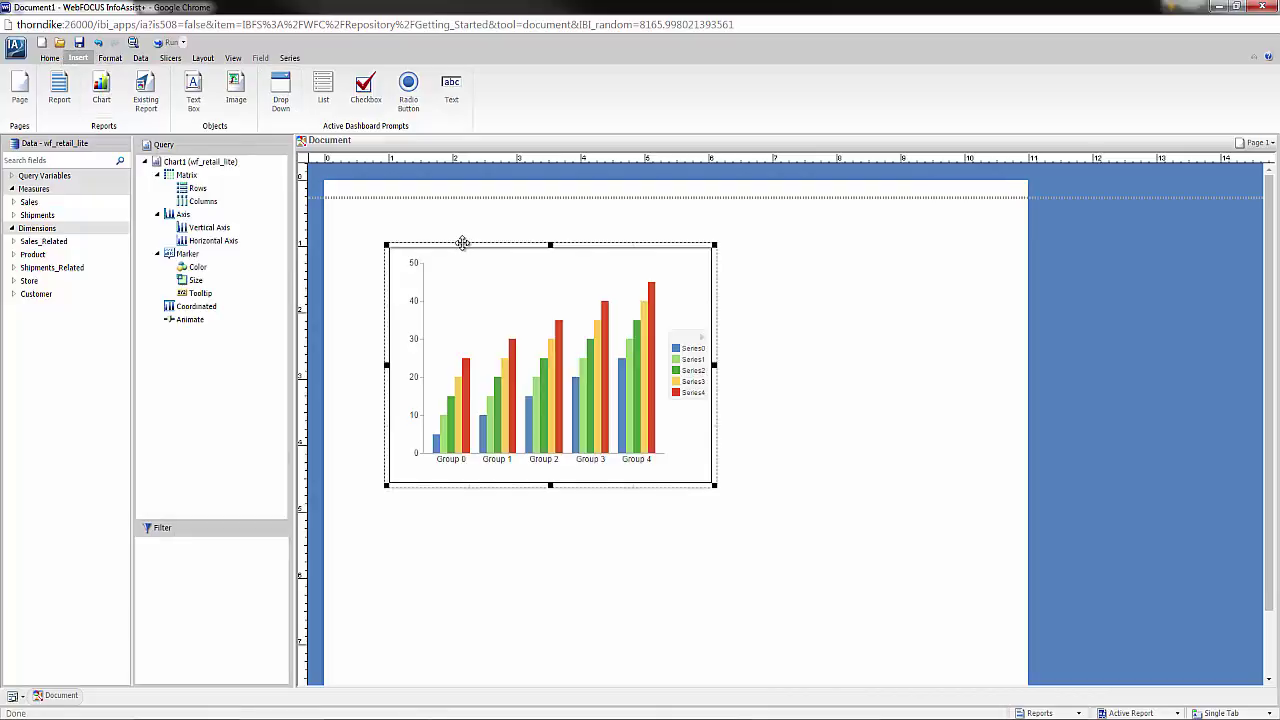
left_click_drag(461, 243, 409, 196)
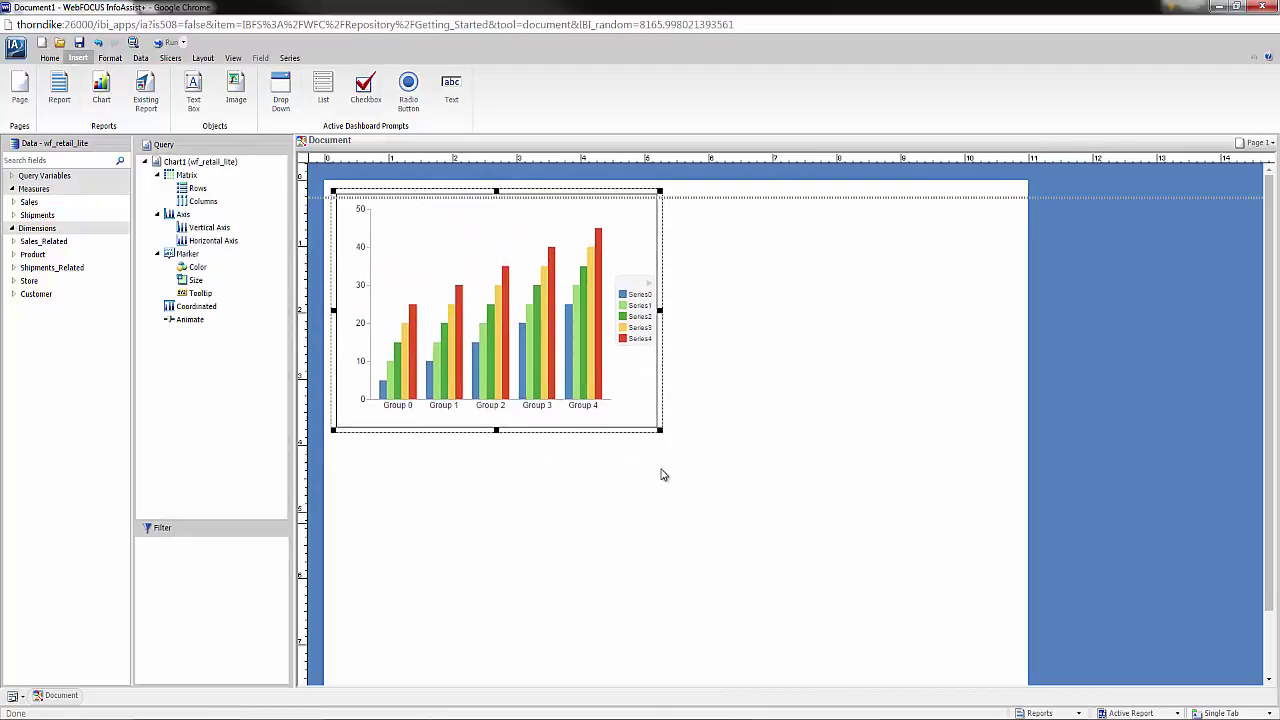
left_click_drag(659, 430, 551, 366)
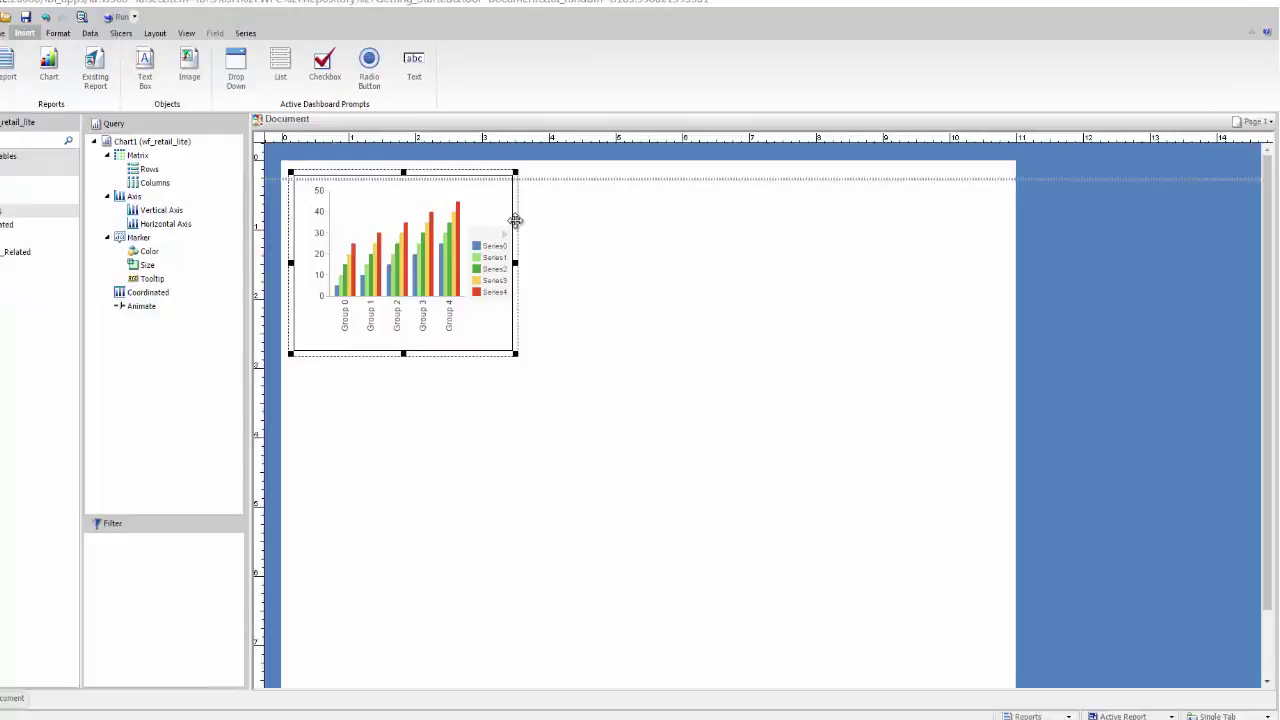
Duplicate the chart twice so three charts sit side by side.
right_click(549, 237)
left_click(420, 200)
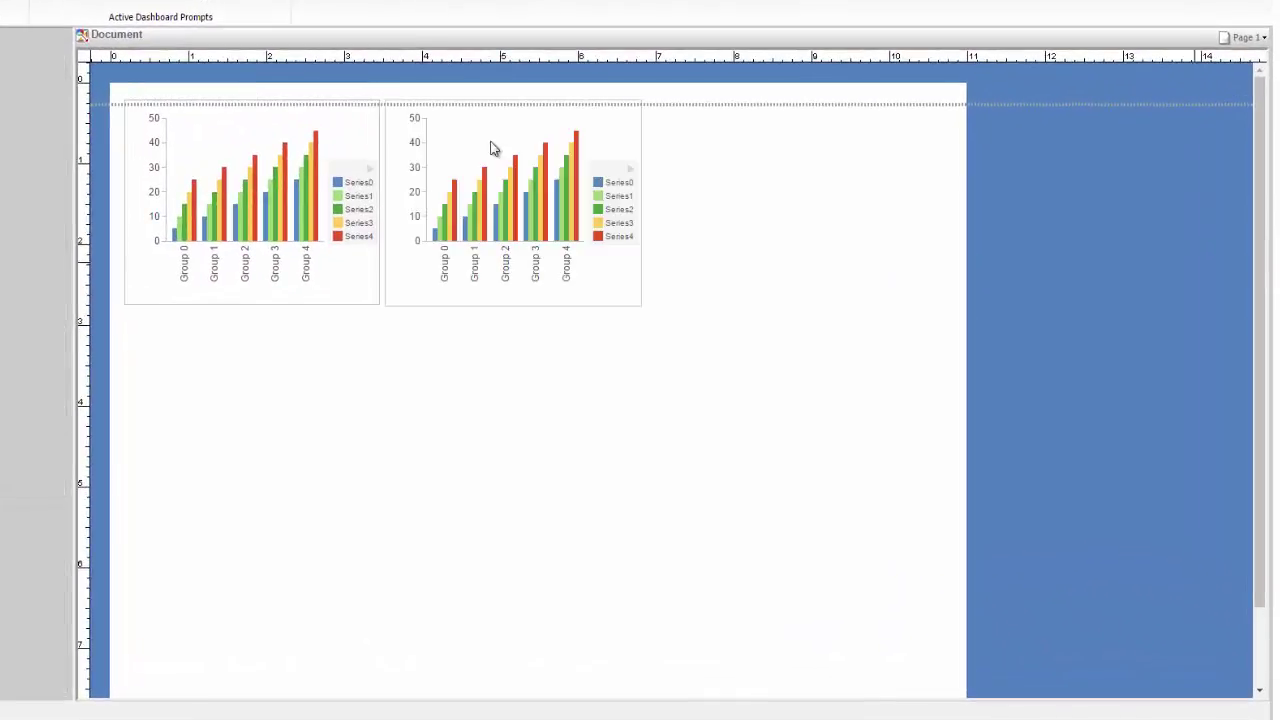
left_click(644, 135)
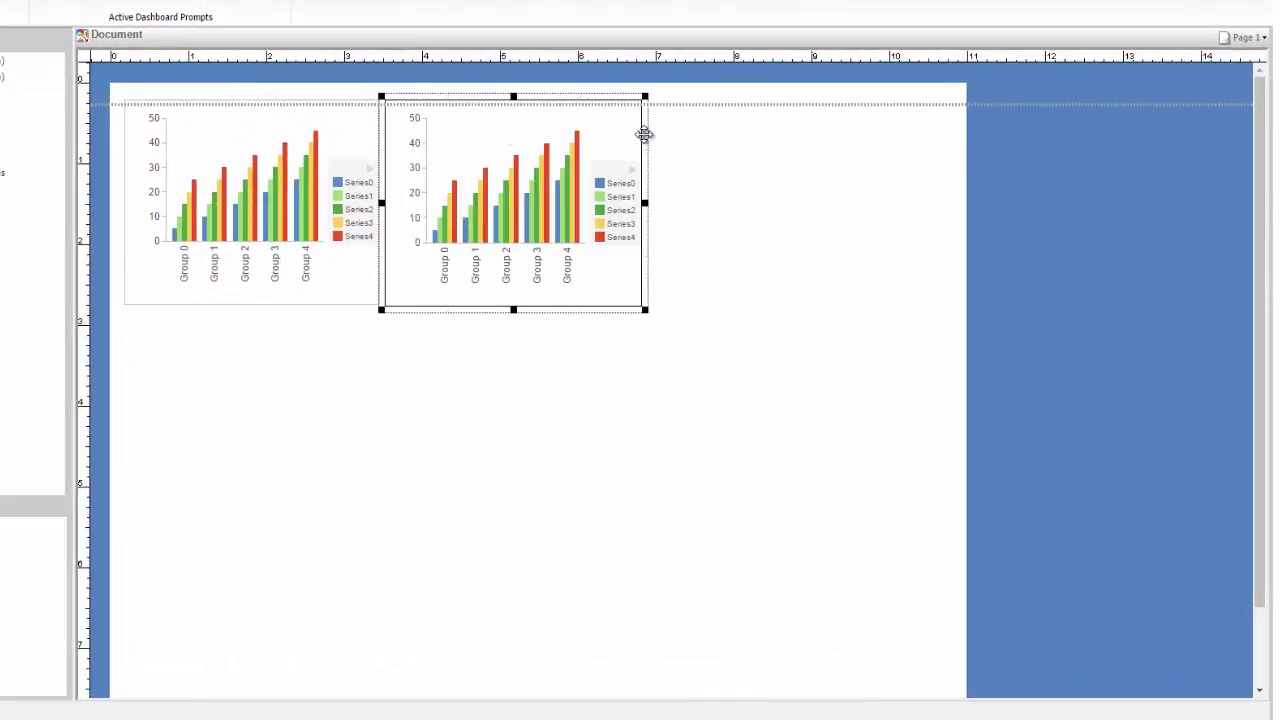
right_click(645, 135)
left_click(686, 181)
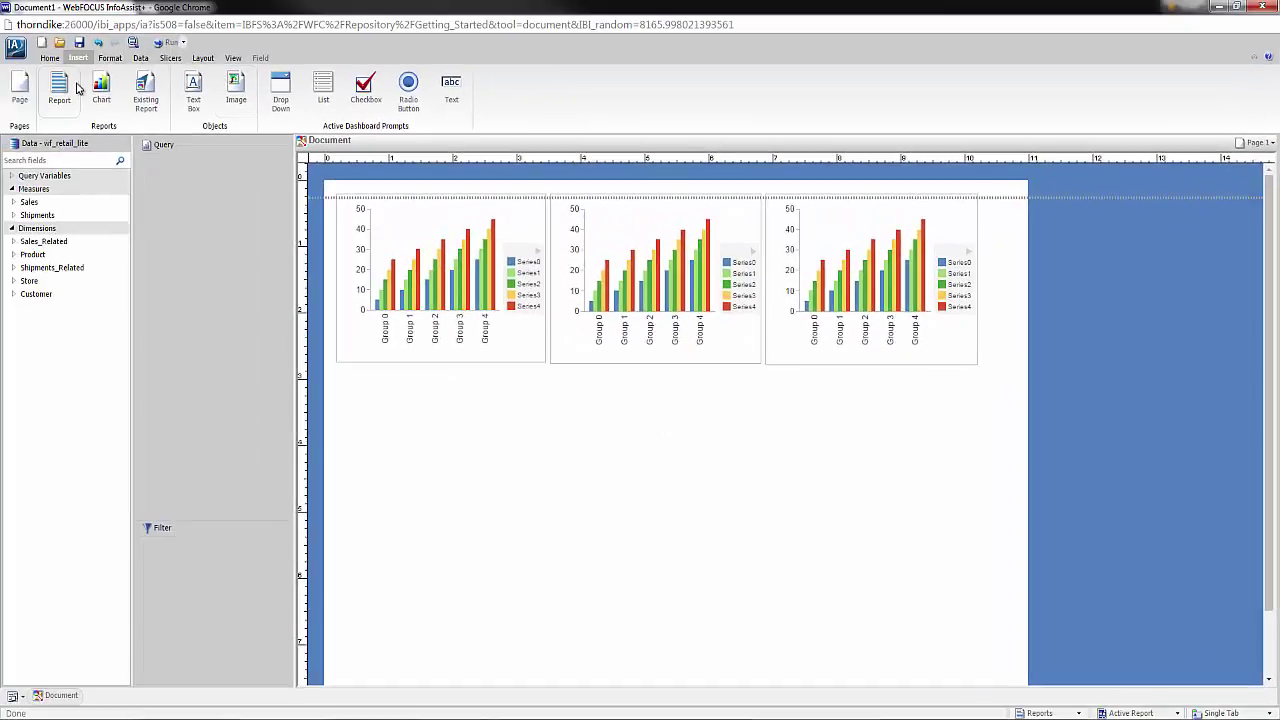
Add a blank Report1 below the charts, stretched nearly full page width and taller.
left_click(59, 88)
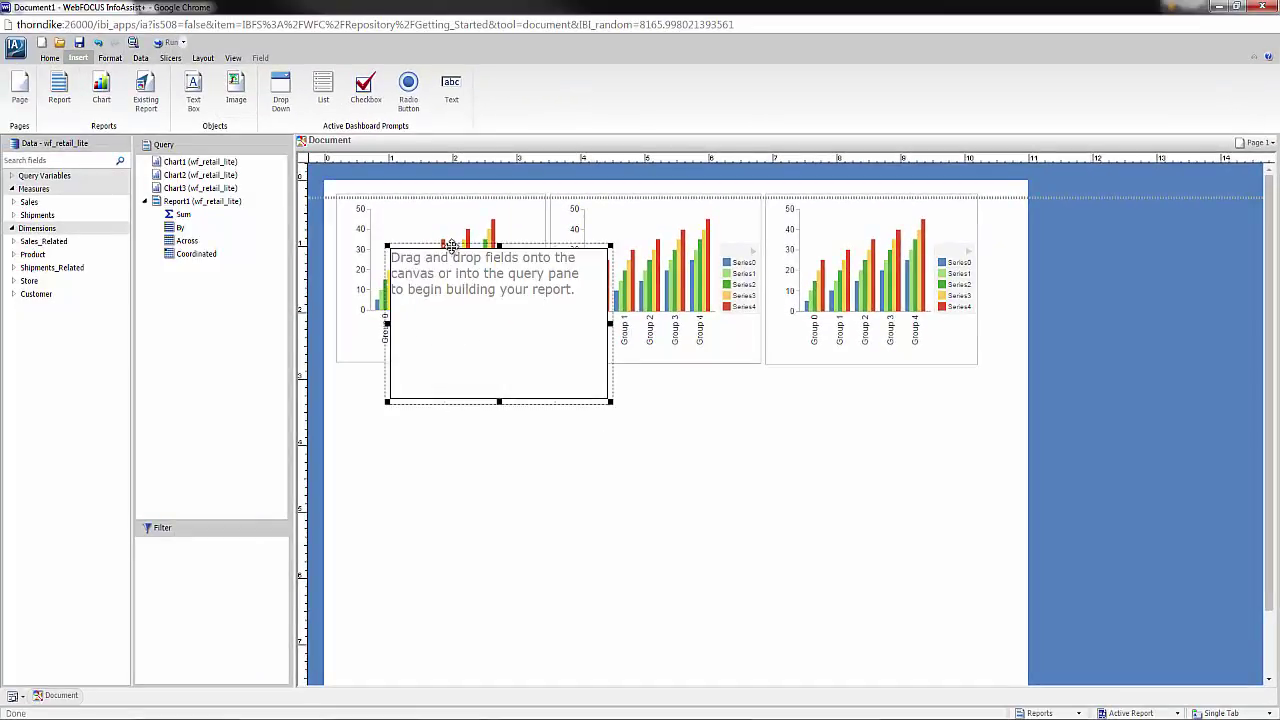
left_click_drag(453, 252, 402, 383)
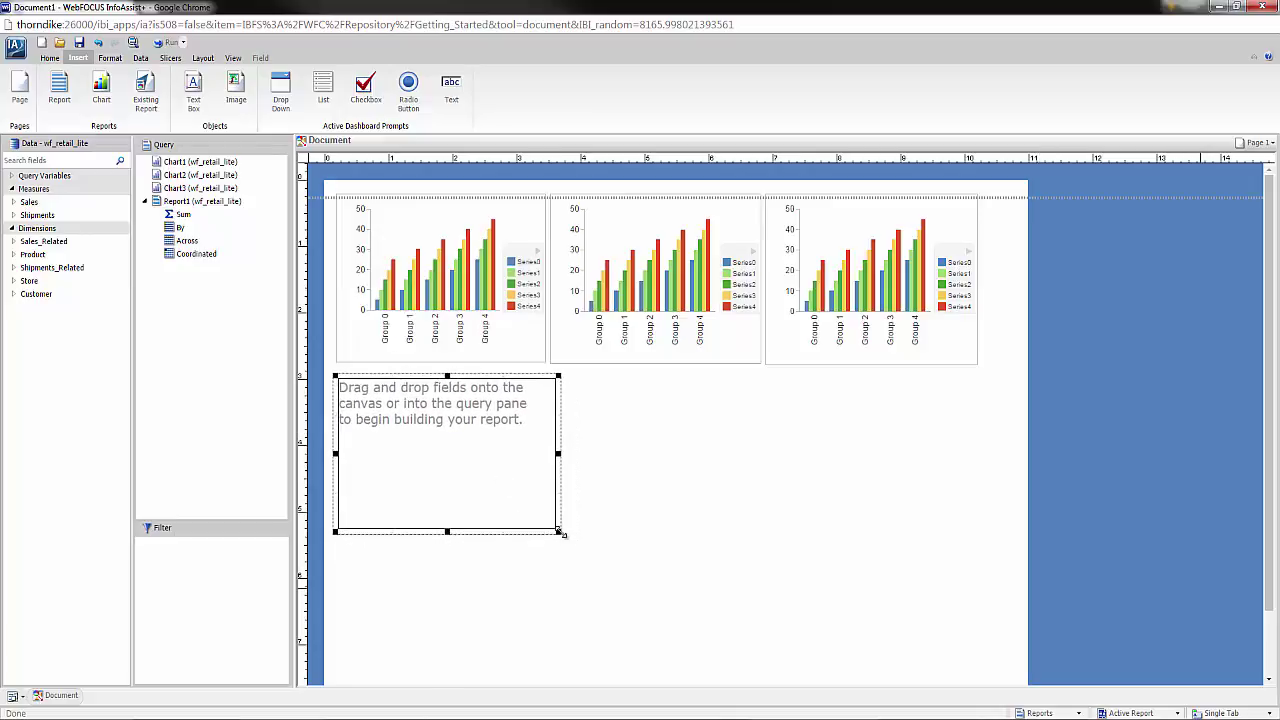
left_click_drag(561, 534, 977, 613)
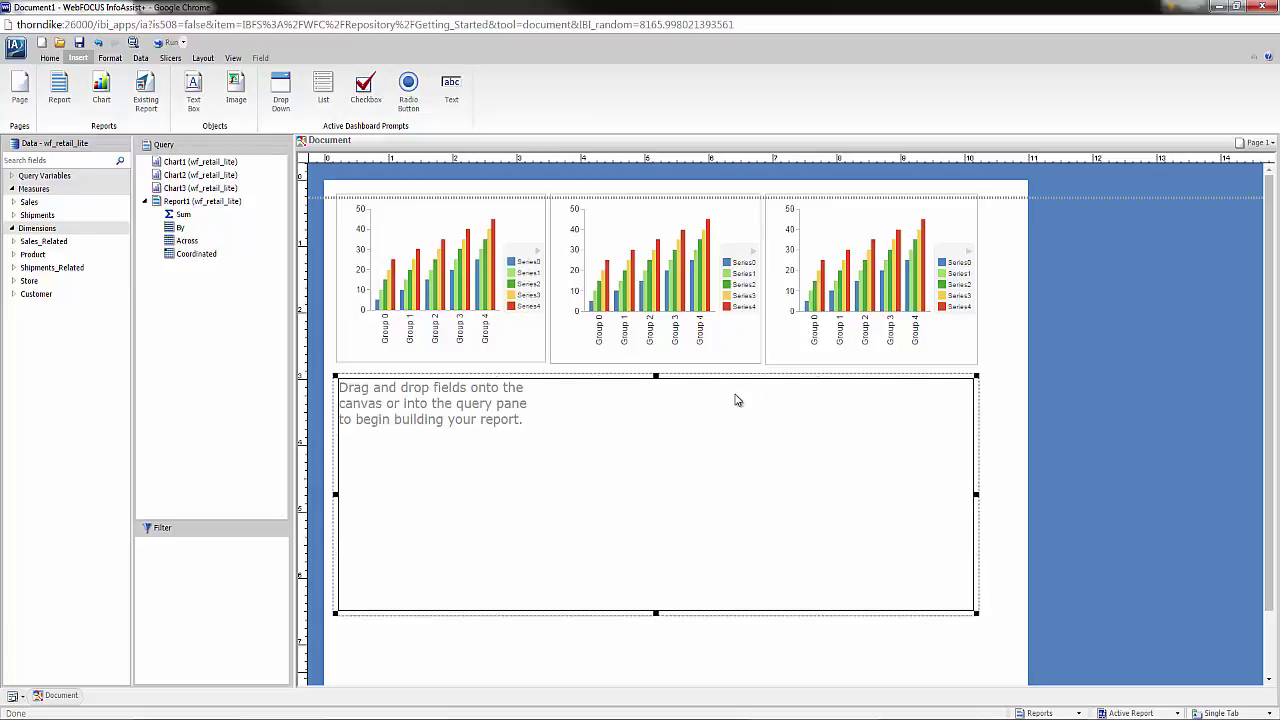
left_click(422, 288)
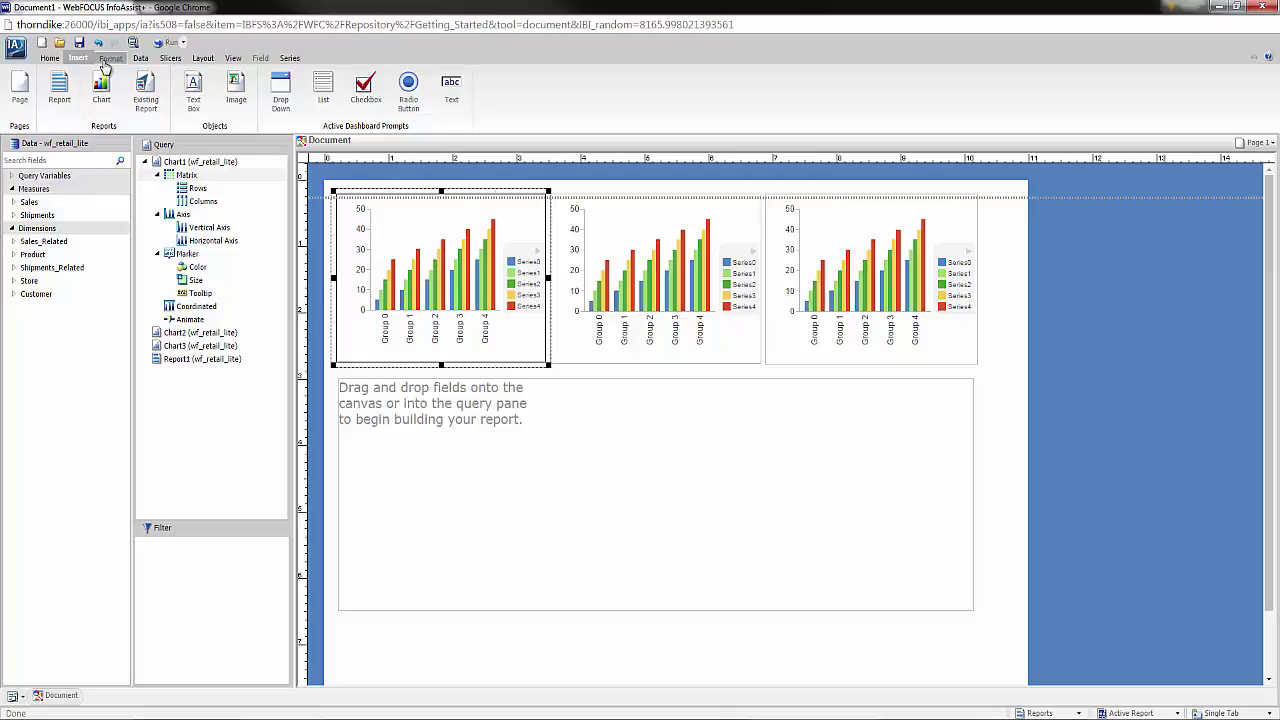
Change the first chart's type to Pie > Ring Pie.
left_click(107, 60)
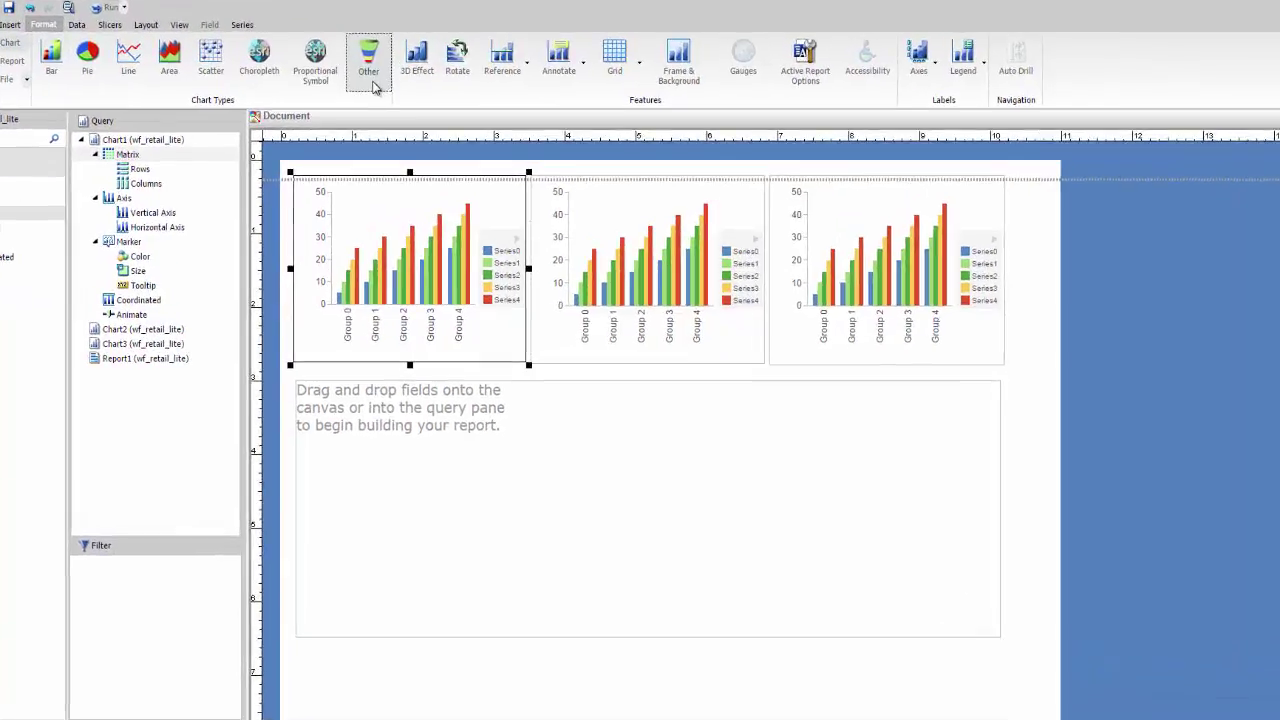
left_click(406, 108)
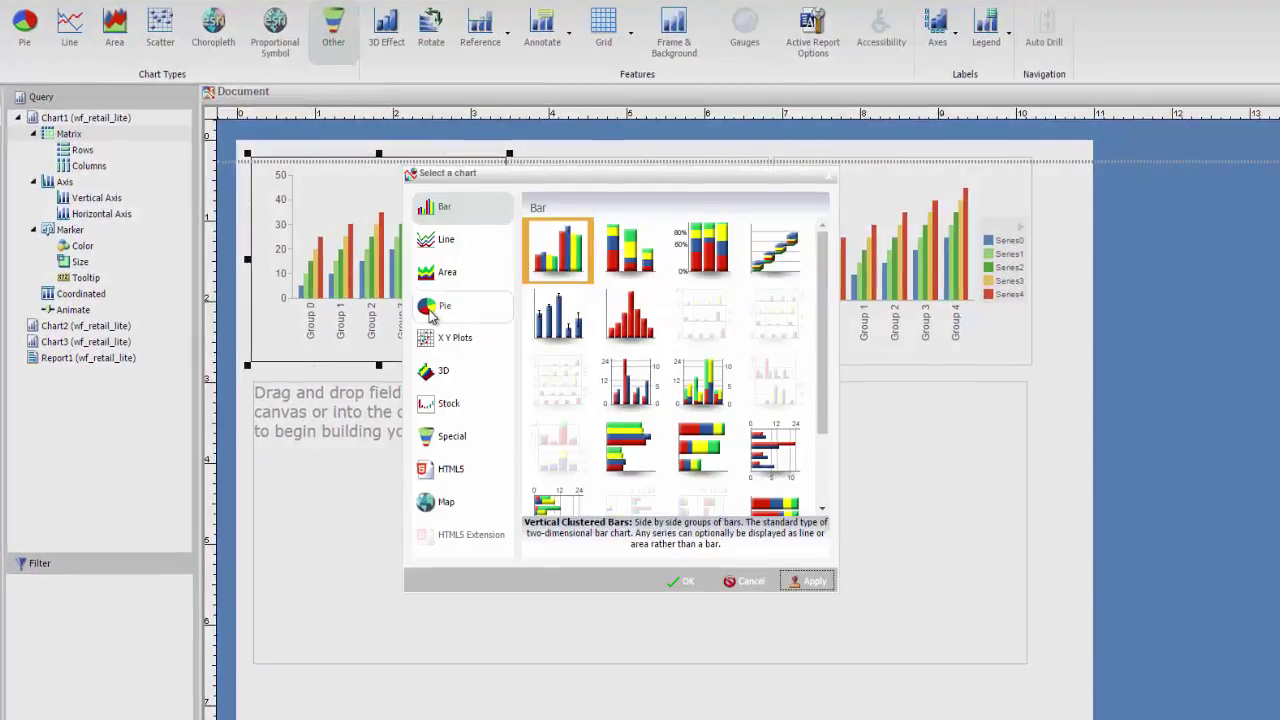
left_click(431, 312)
left_click(774, 248)
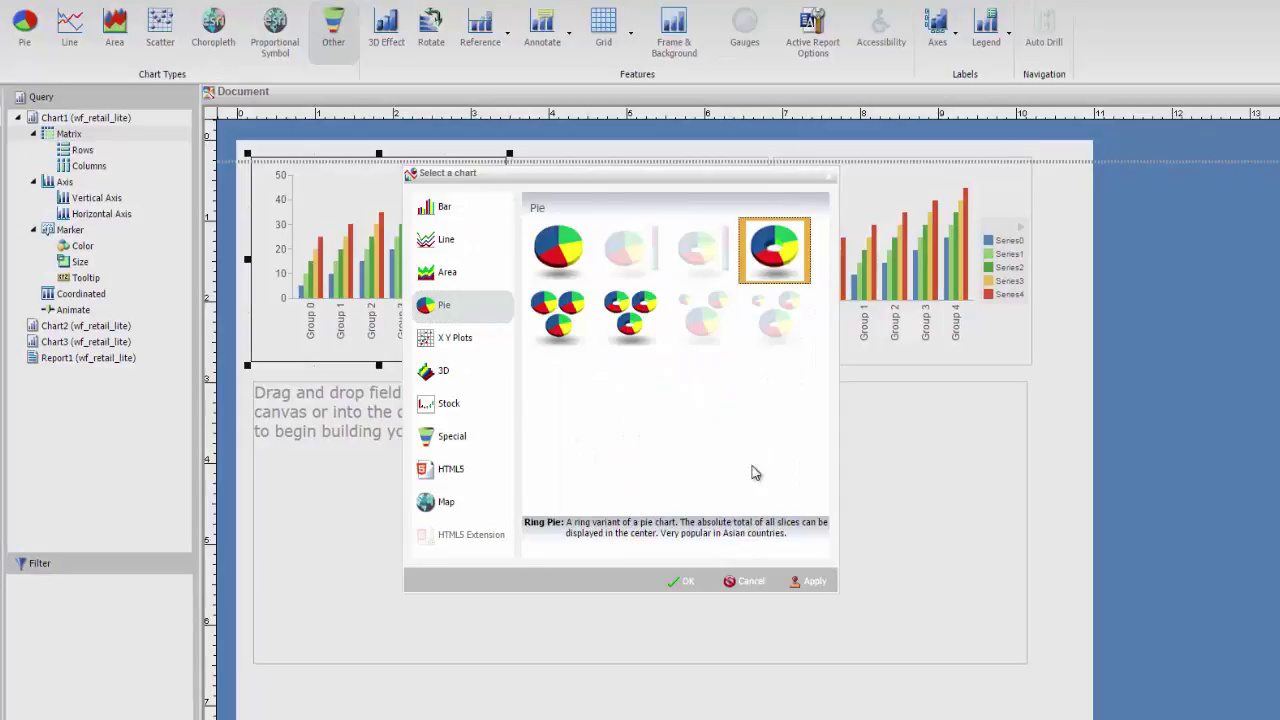
left_click(688, 578)
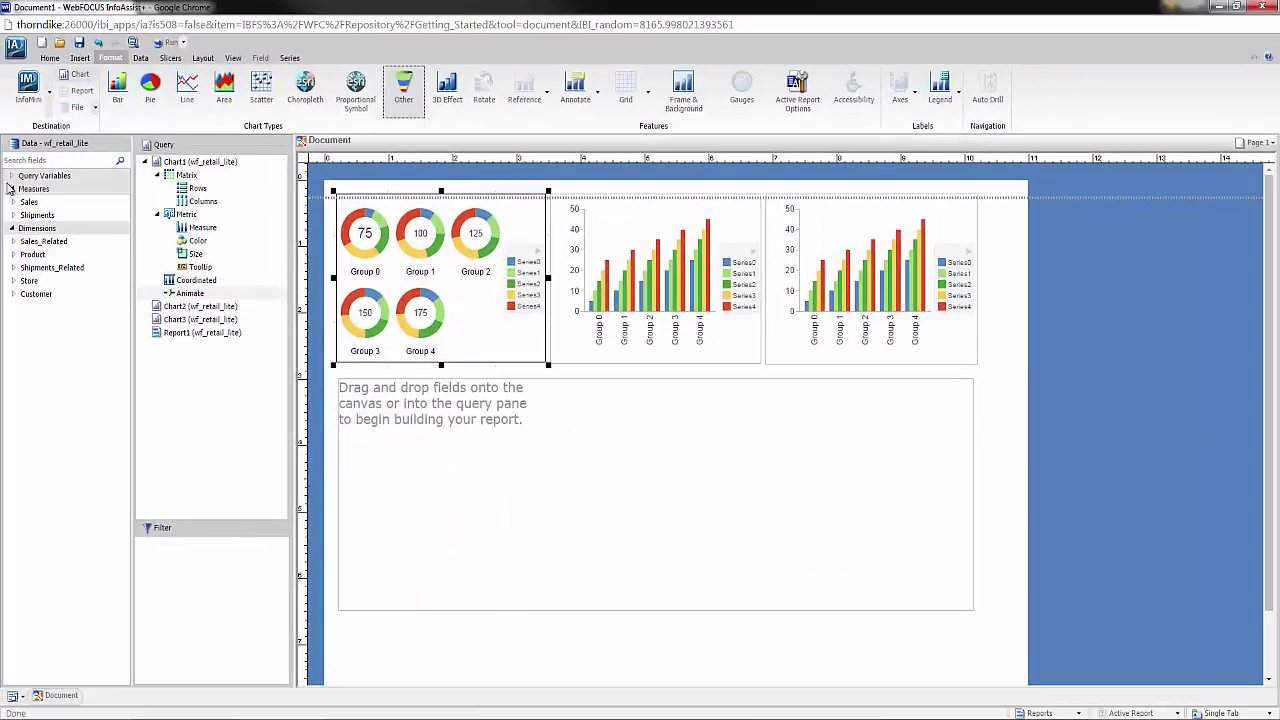
Add Sales > Revenue to the ring chart, showing a 1.1B total.
left_click(13, 201)
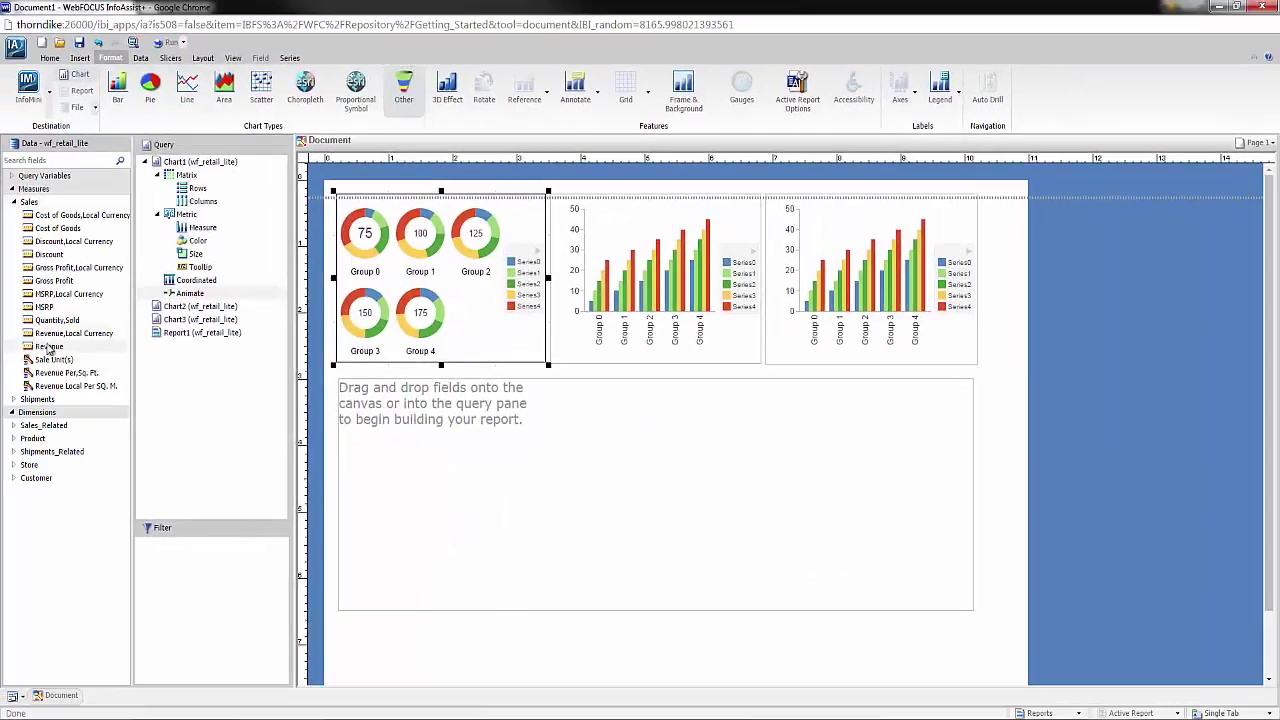
left_click_drag(48, 346, 381, 312)
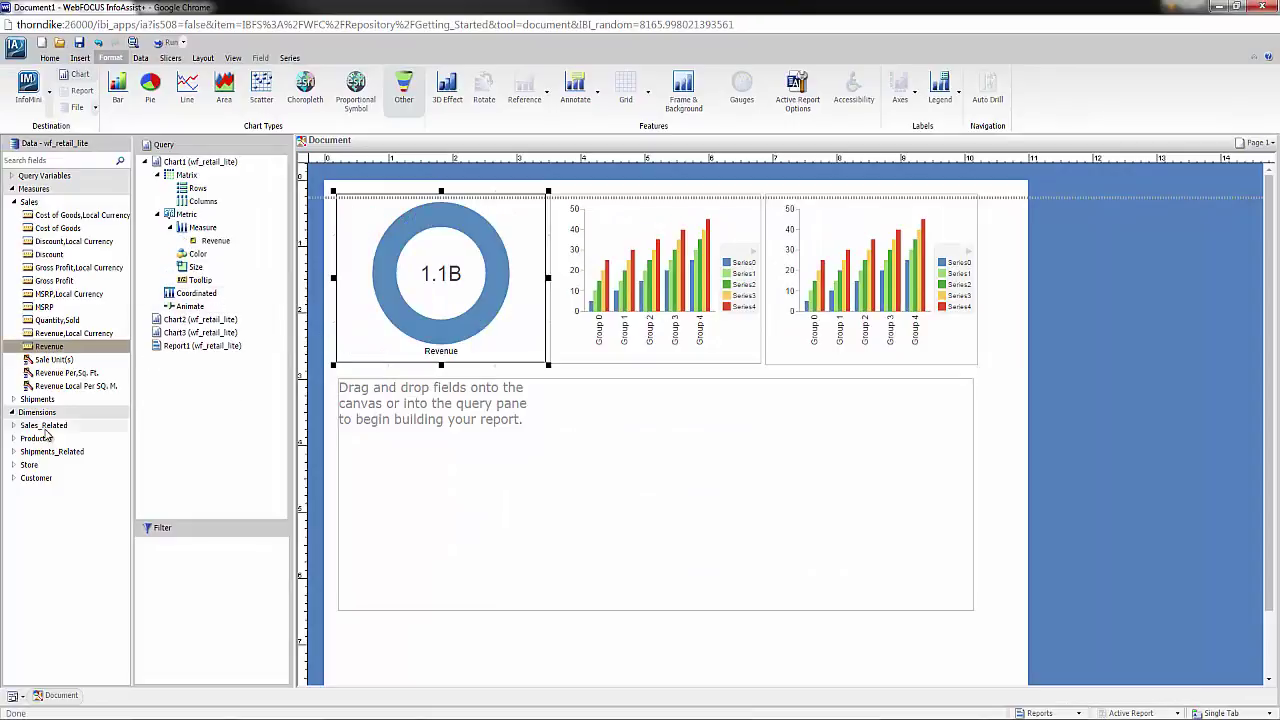
left_click(13, 438)
left_click(16, 451)
Split the Revenue ring by Product_Category and make the middle chart an HTML5 Treemap.
left_click_drag(31, 468, 502, 262)
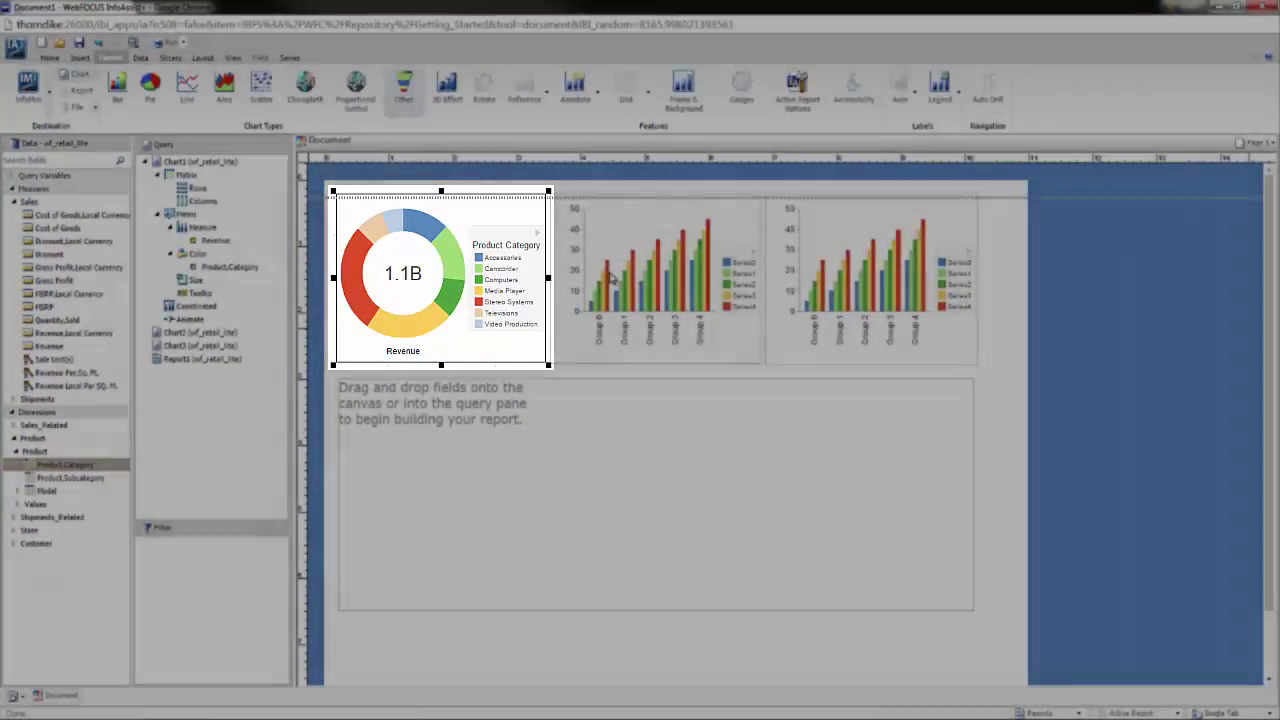
left_click(608, 280)
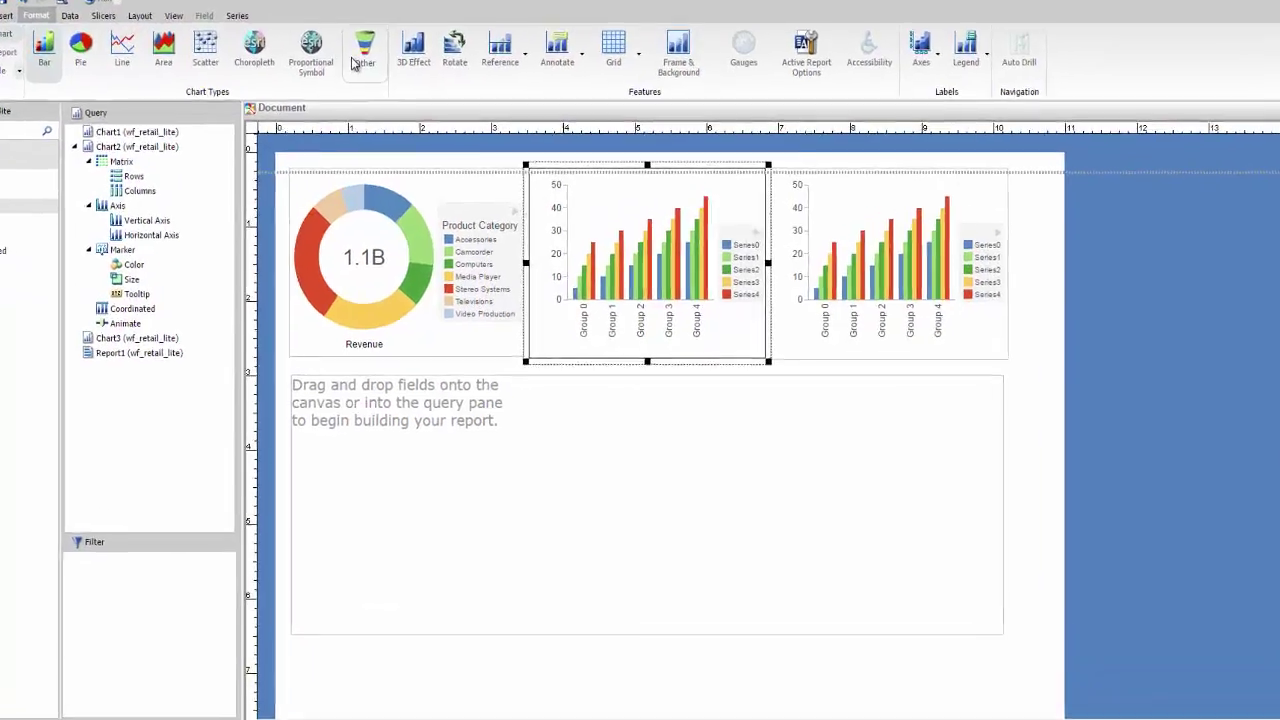
left_click(360, 55)
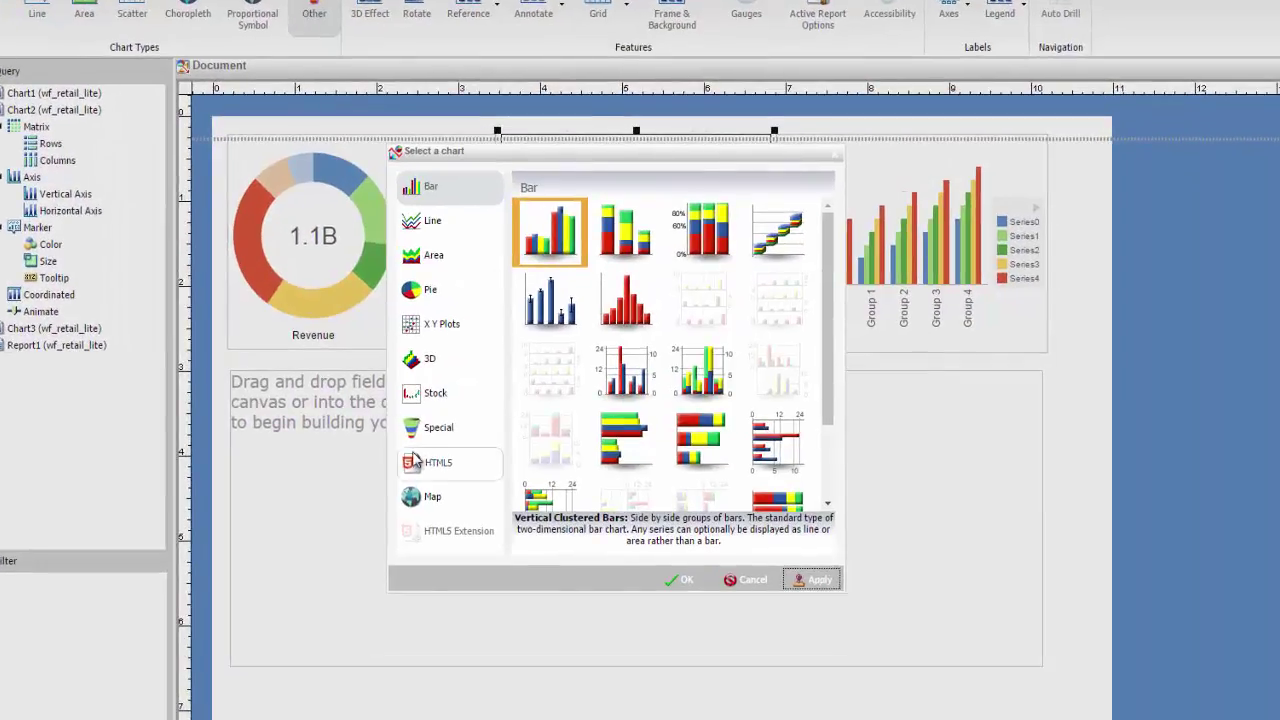
left_click(436, 461)
left_click(549, 302)
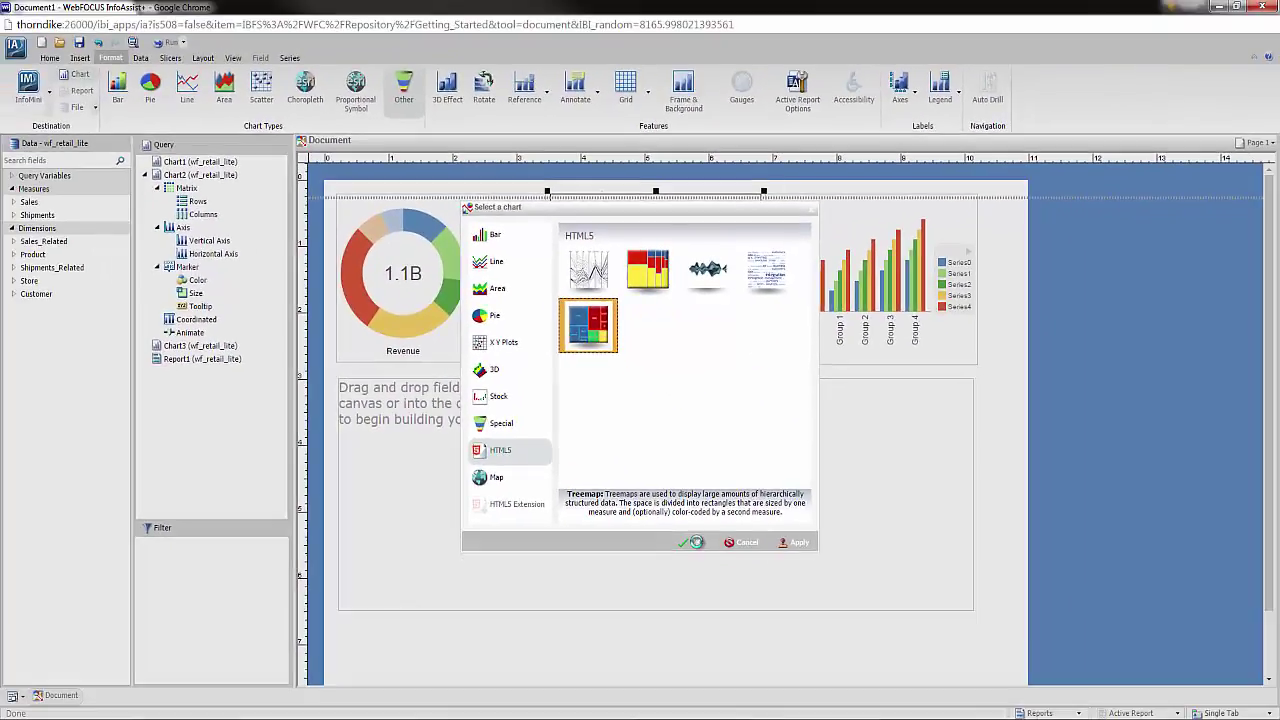
left_click(690, 578)
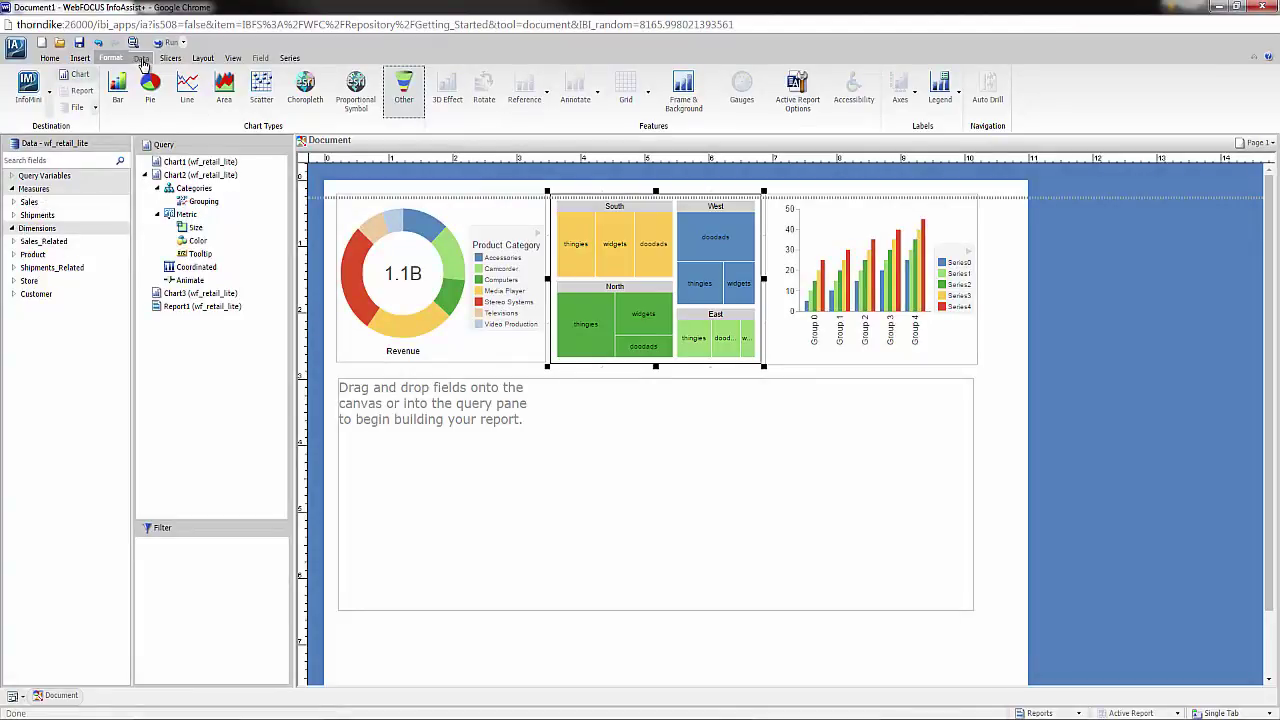
Define a new detail field named Margin with Percent (D12.2%) format.
left_click(143, 60)
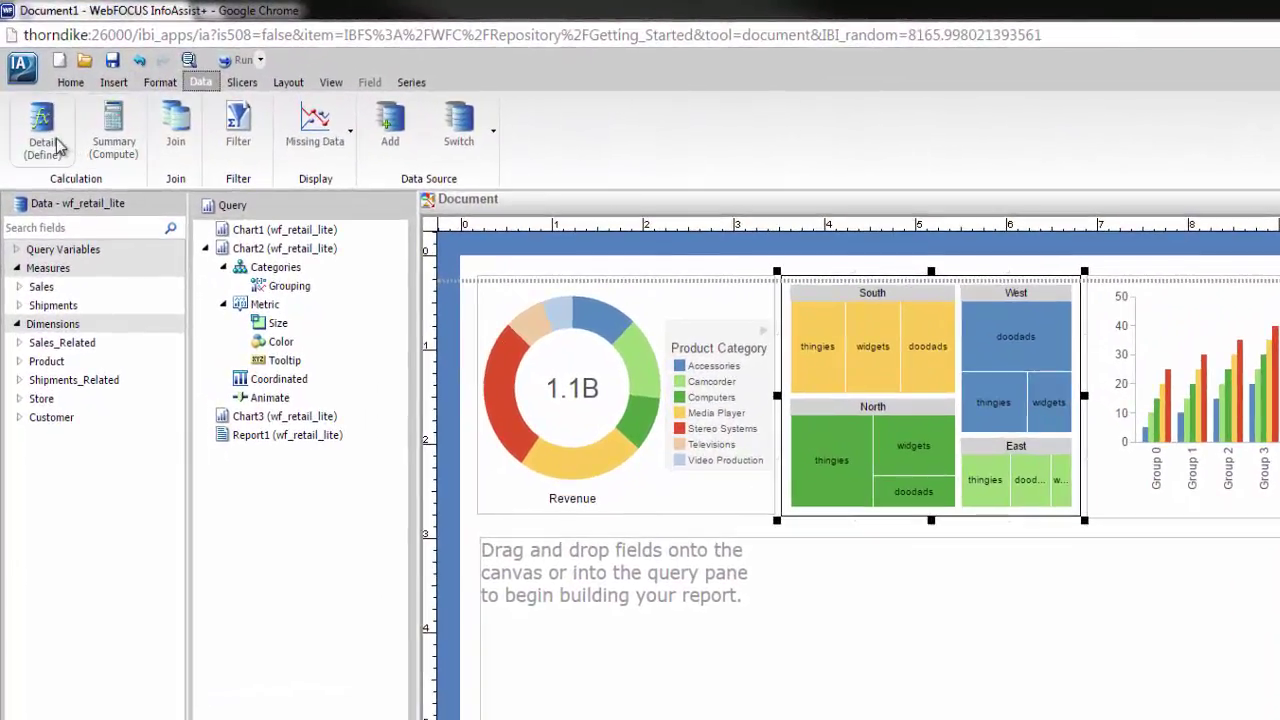
left_click(42, 130)
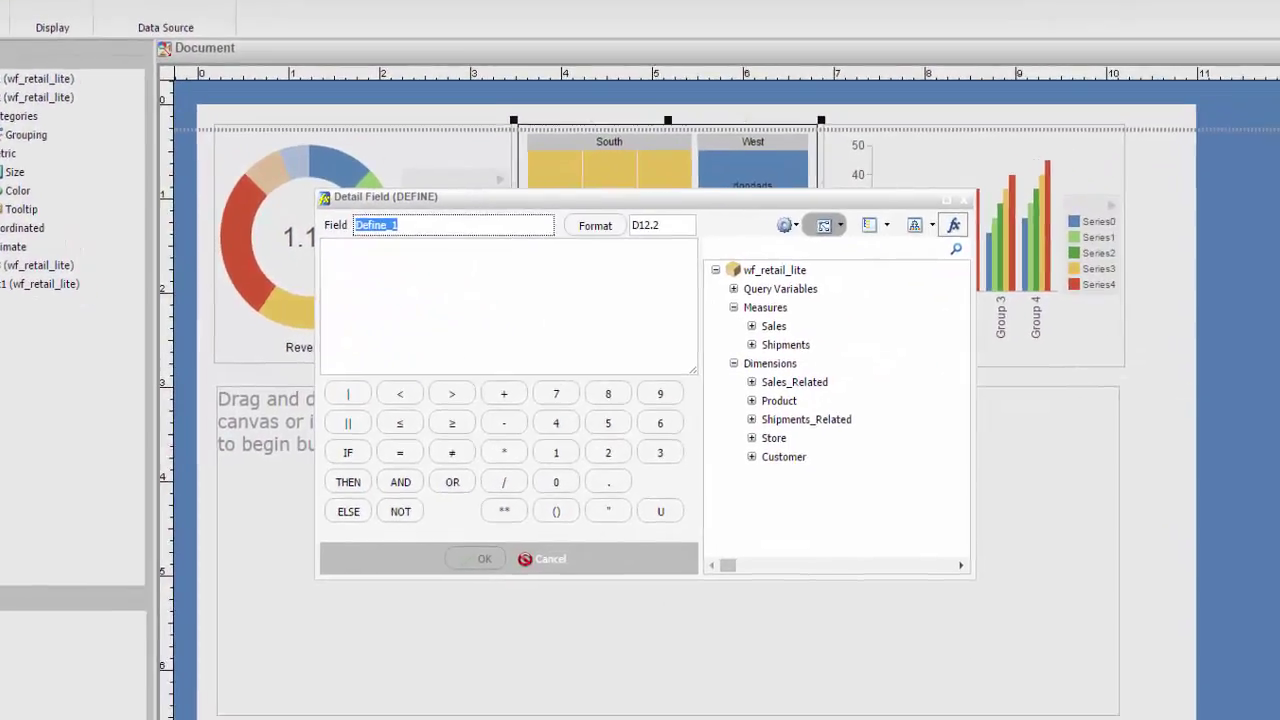
type("mAR")
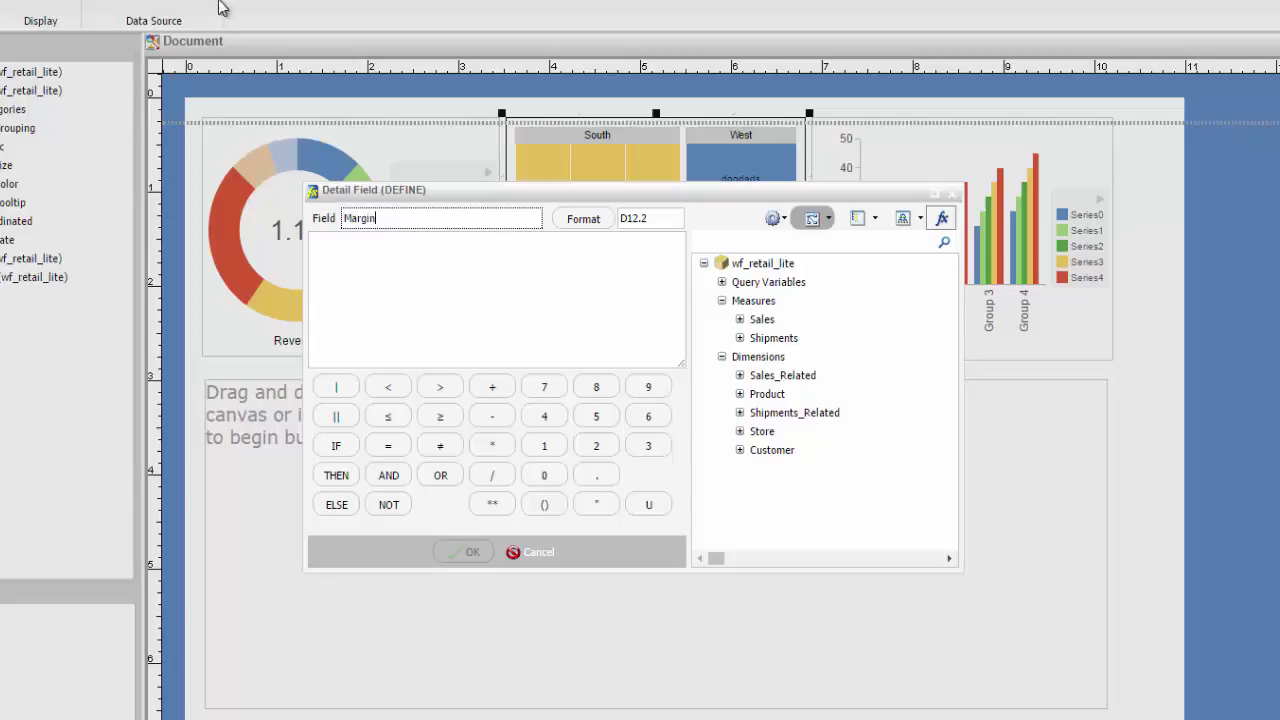
left_click(575, 221)
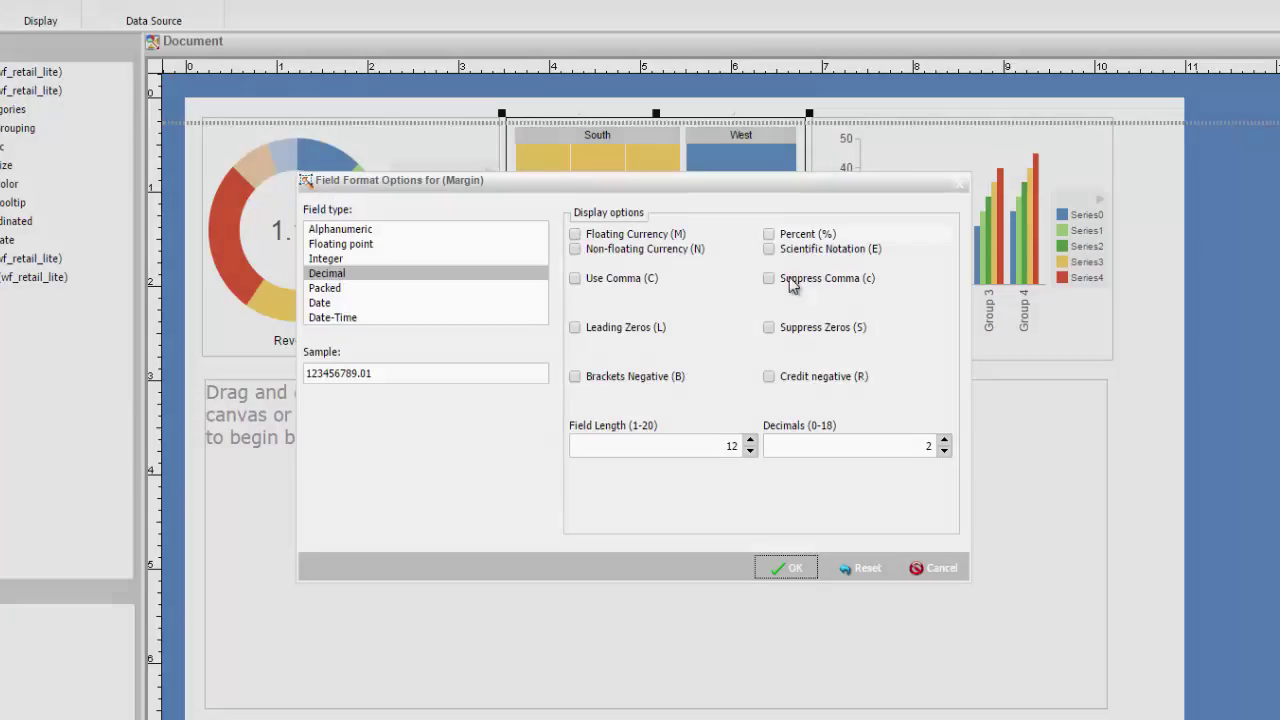
left_click(768, 234)
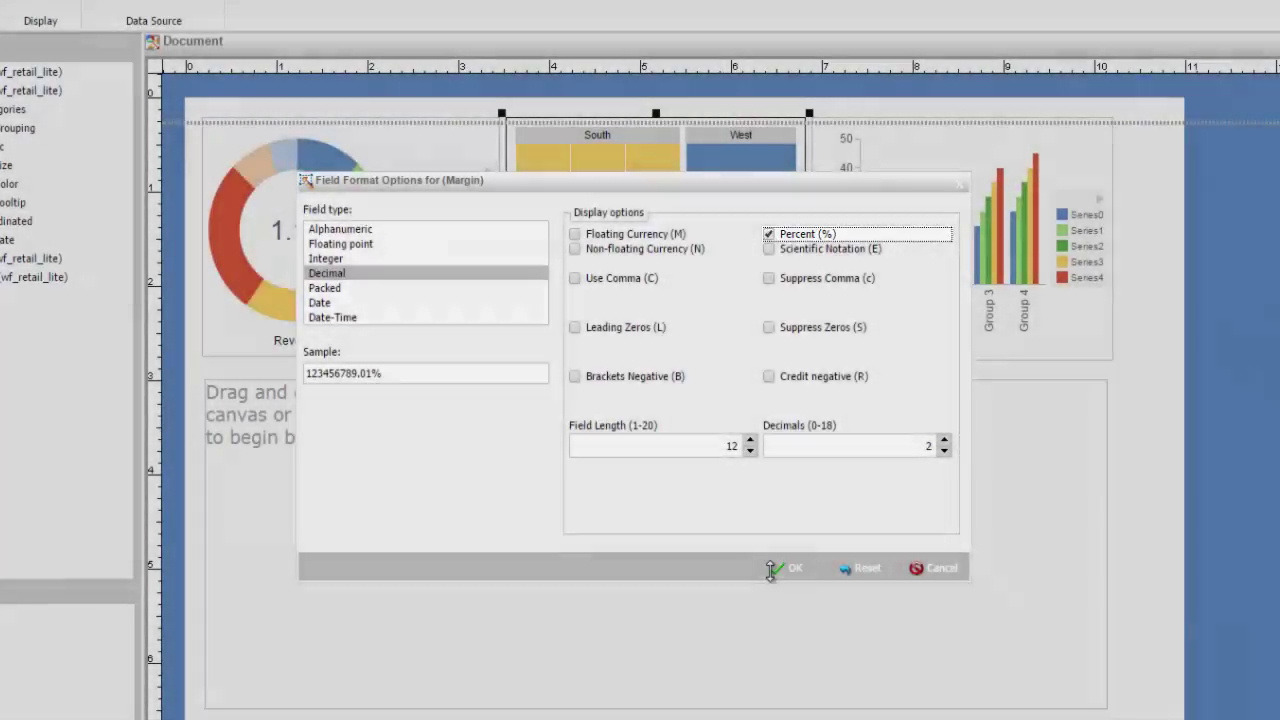
left_click(780, 568)
Enter the Margin expression (GROSS_PROFIT_US / REVENUE_US)*100 using the Sales fields.
left_click(485, 304)
type("(")
left_click(740, 319)
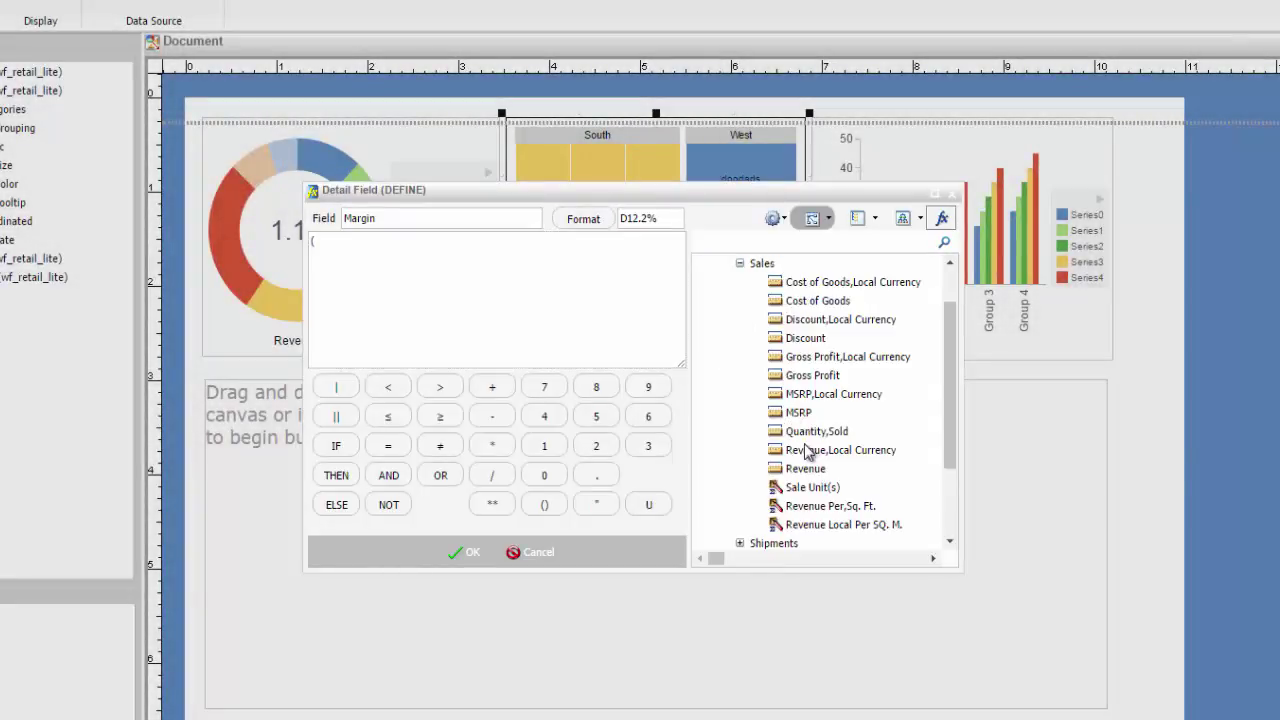
double_click(795, 378)
type("/")
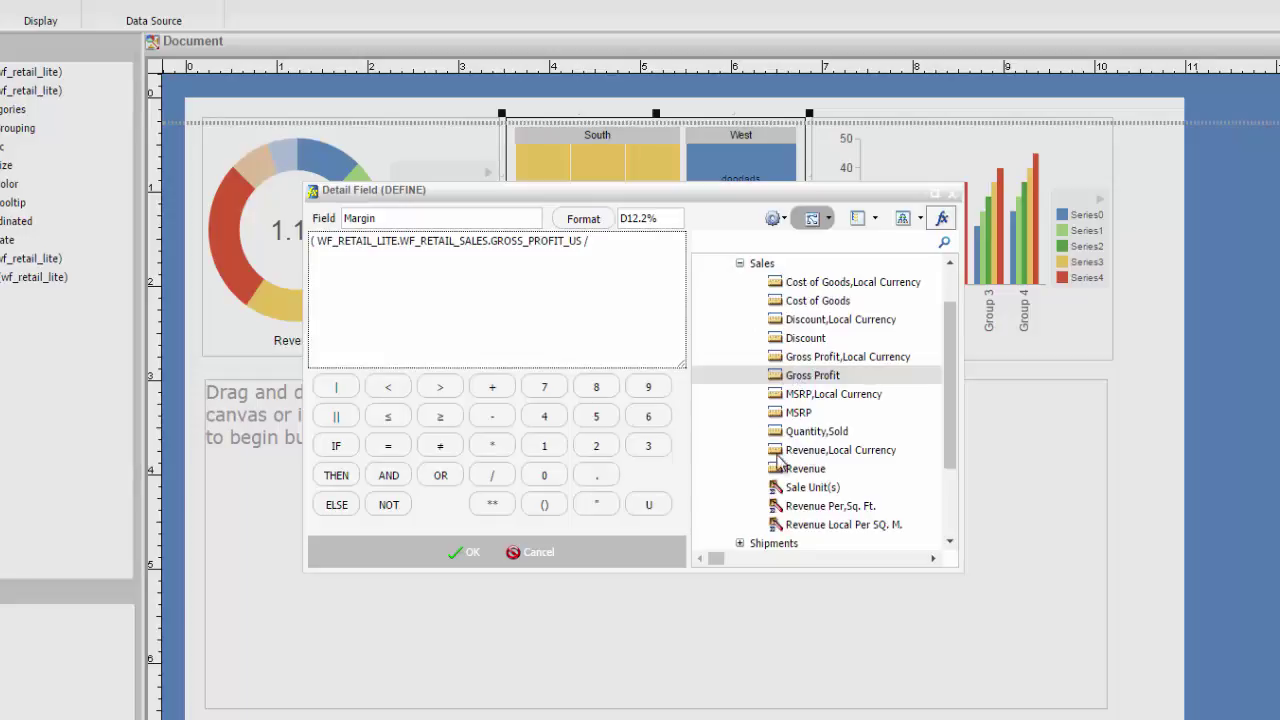
double_click(779, 472)
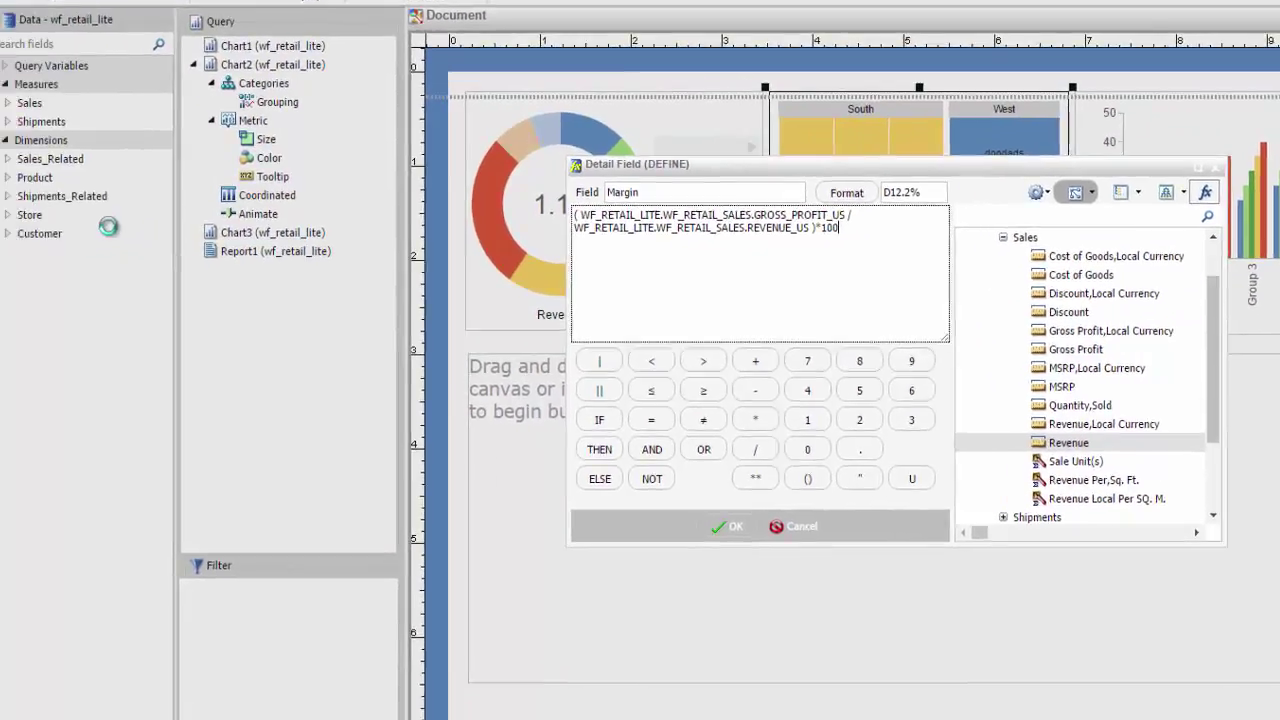
Save the Margin field and group the treemap by Brand Type.
left_click(465, 552)
left_click(38, 139)
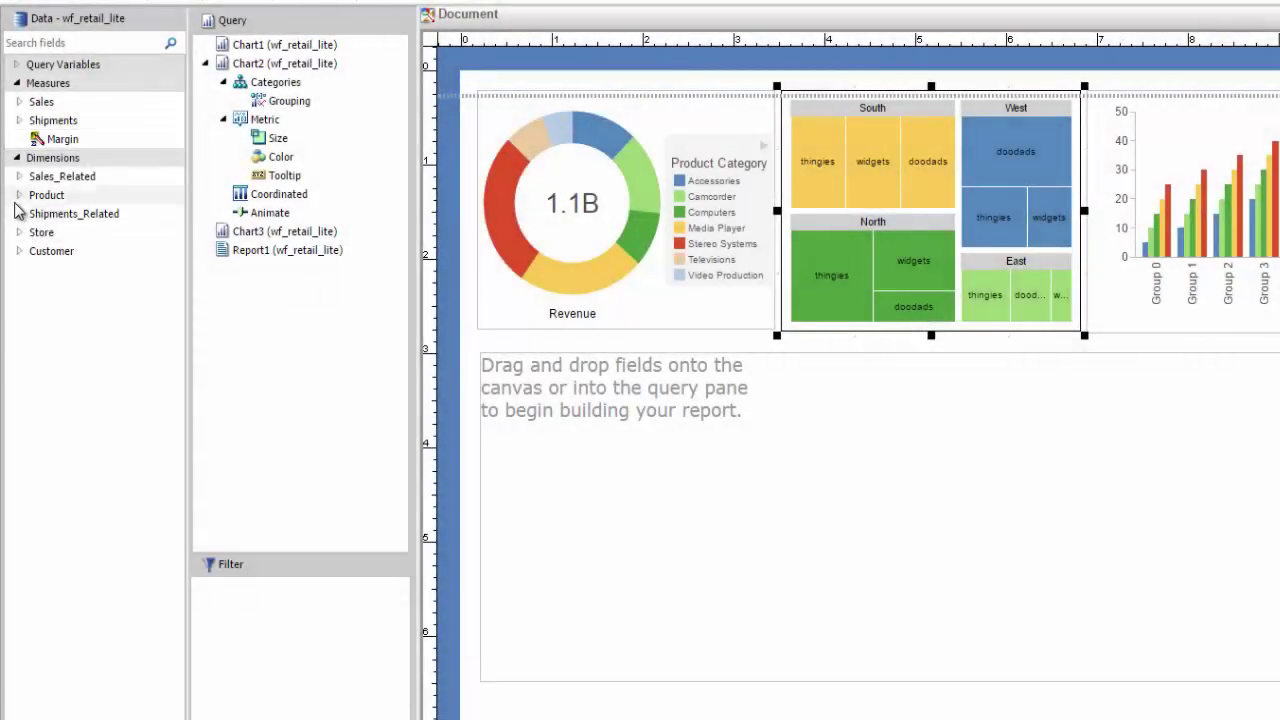
left_click(18, 195)
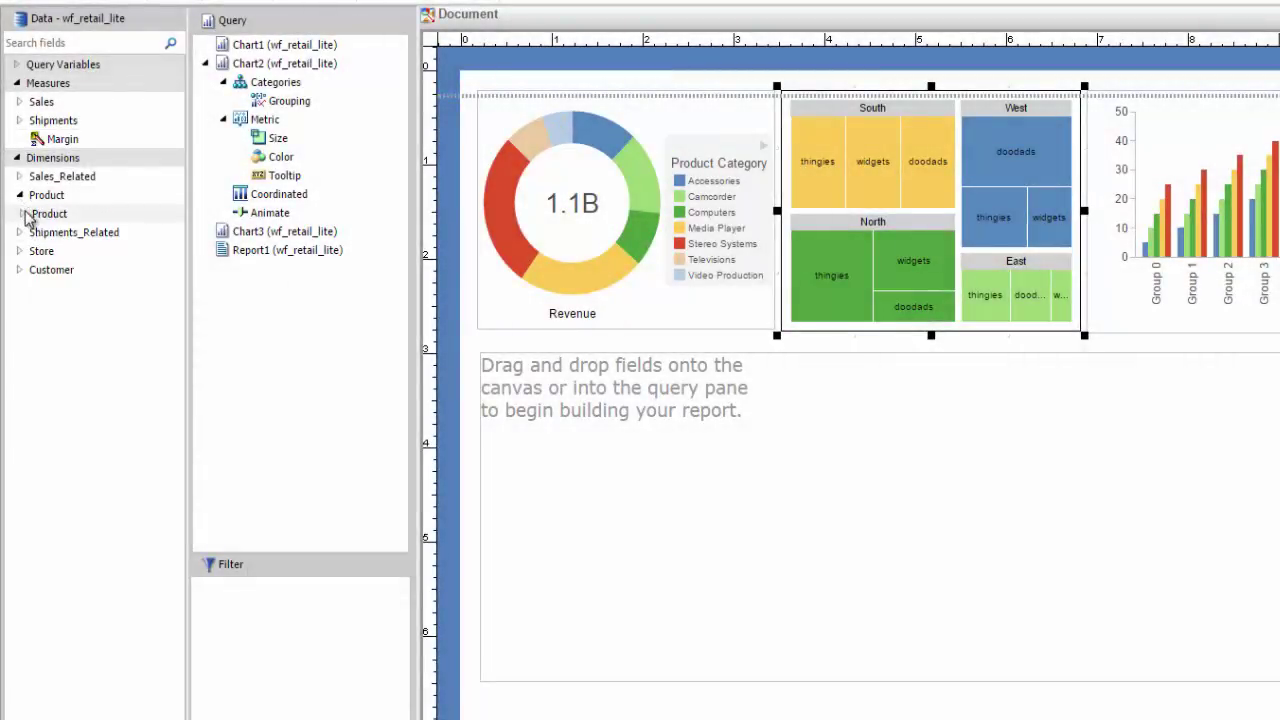
left_click(23, 213)
left_click(27, 271)
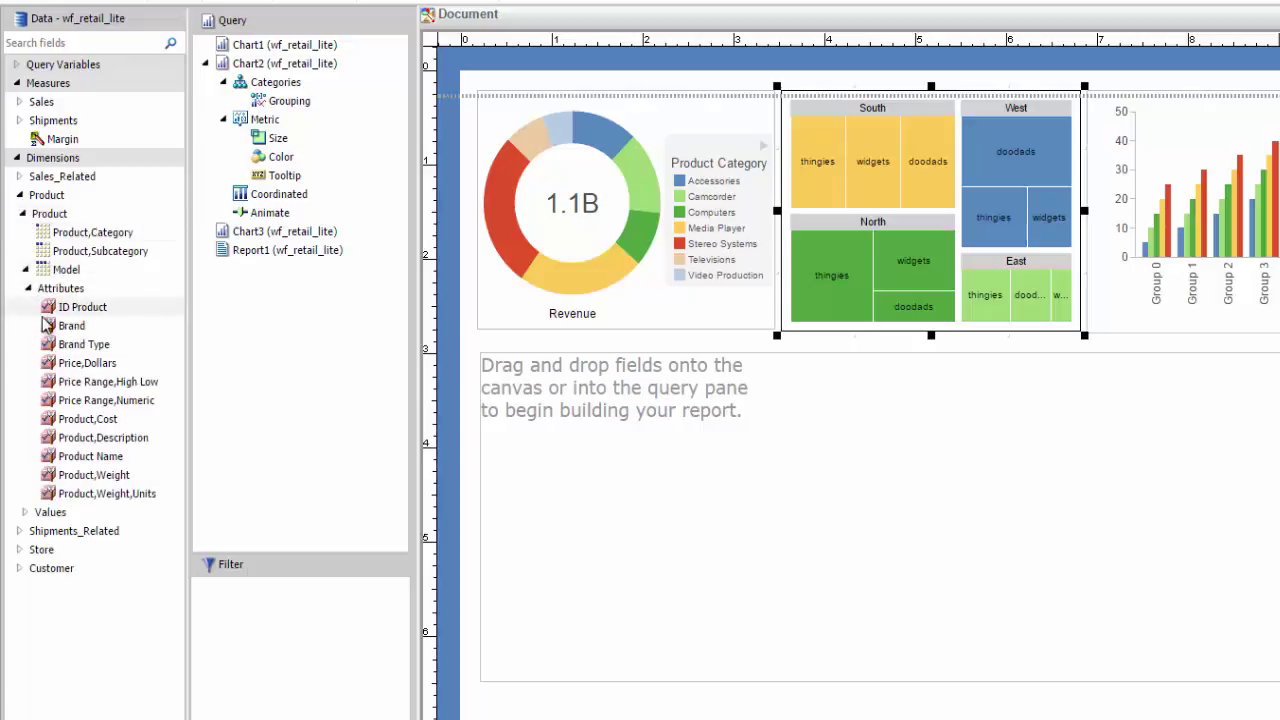
left_click_drag(94, 344, 265, 108)
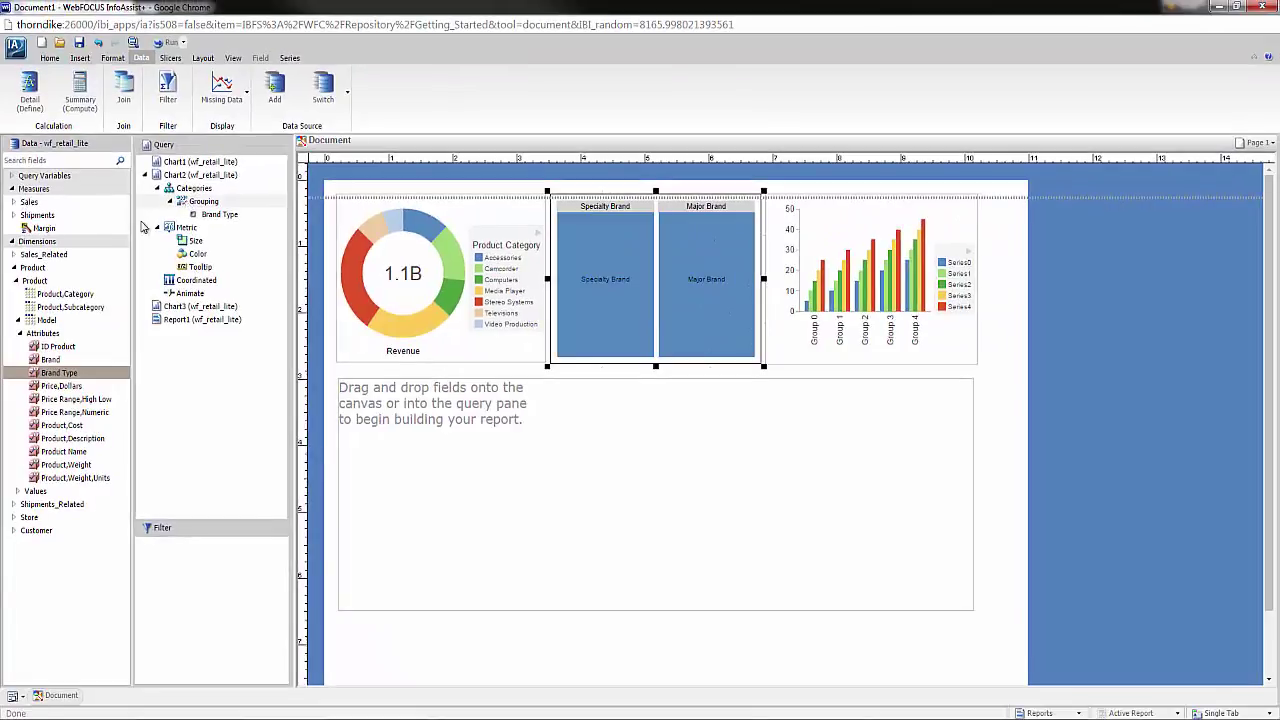
Colour the treemap by average Margin (AVE.Margin), ranging 28 to 34.
left_click_drag(46, 231, 199, 262)
right_click(210, 266)
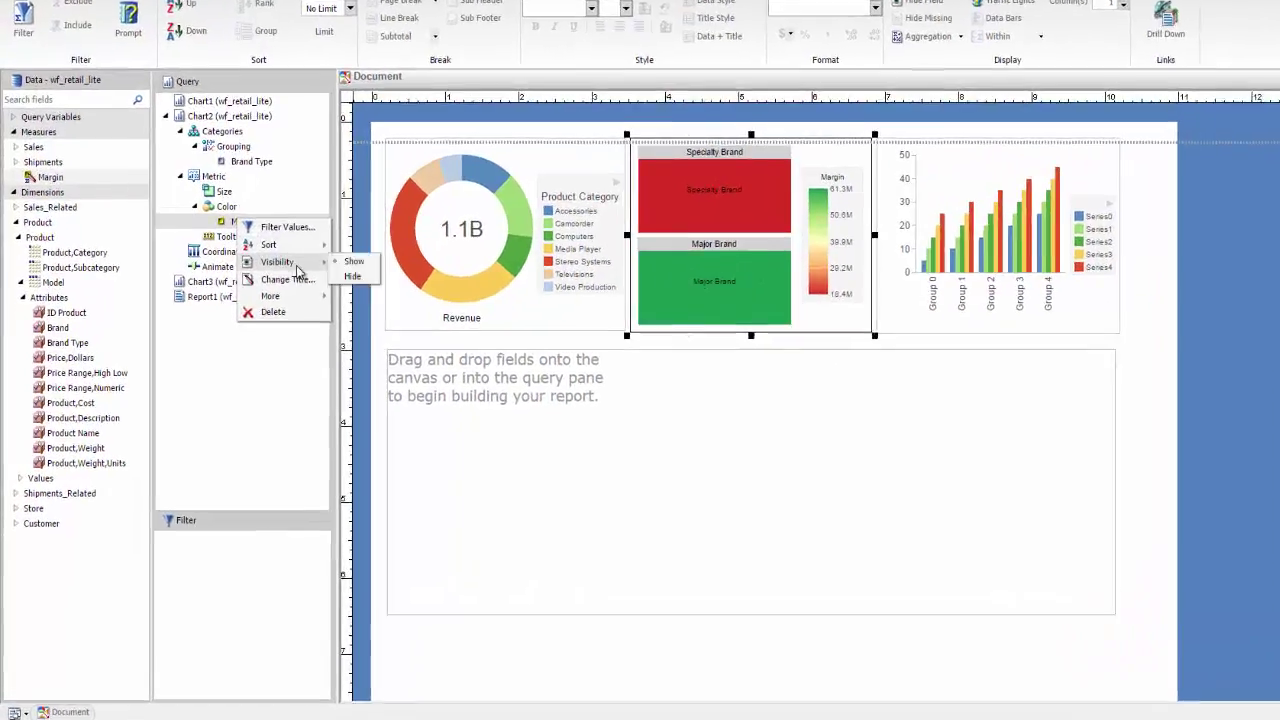
mouse_move(270, 330)
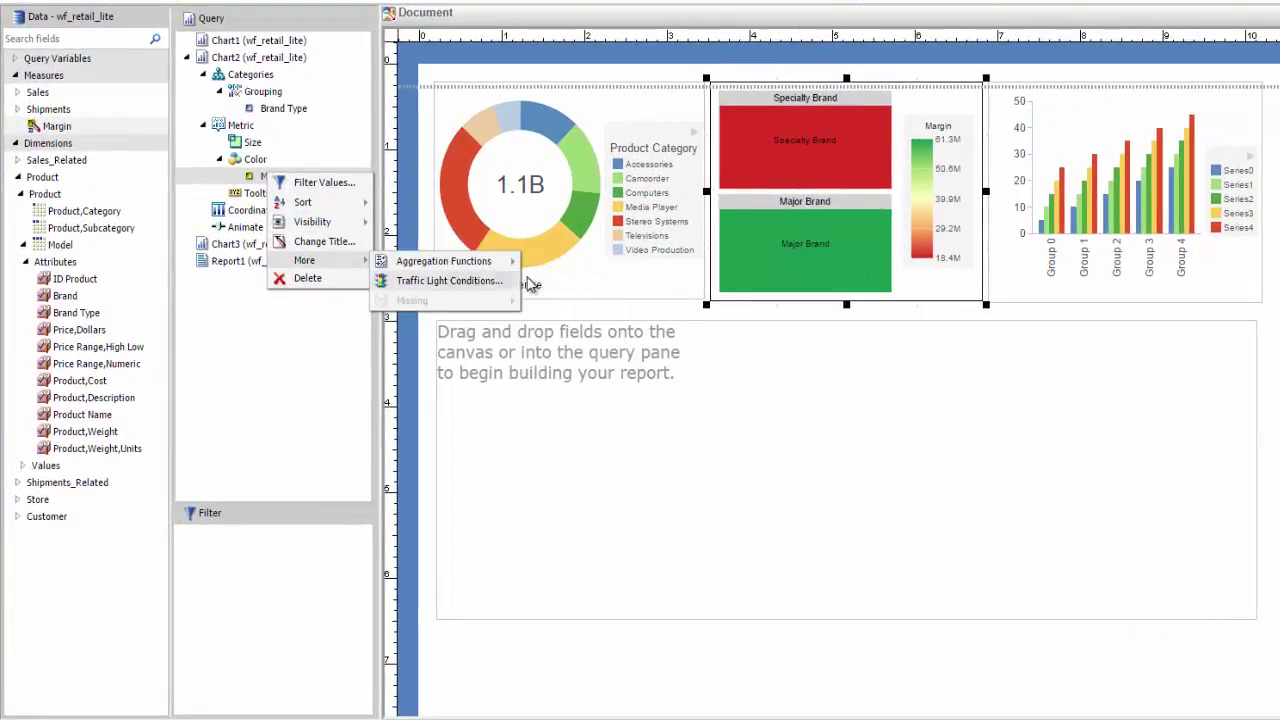
mouse_move(495, 262)
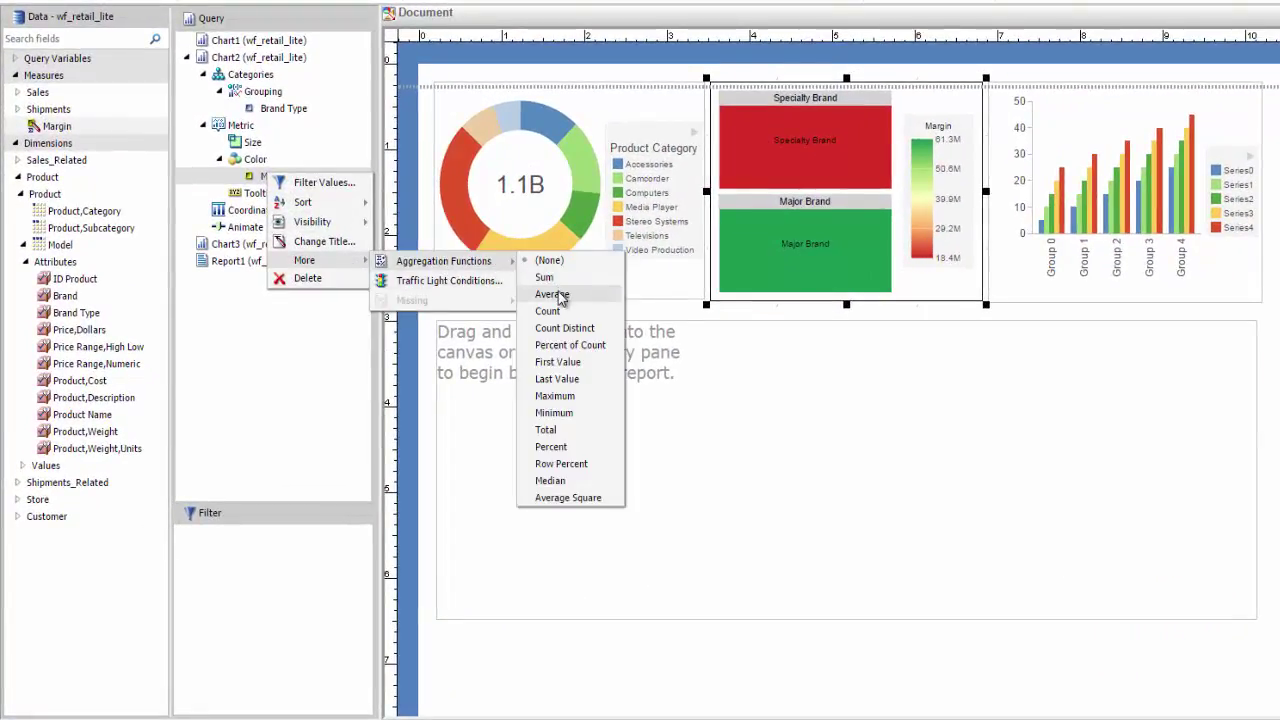
left_click(558, 292)
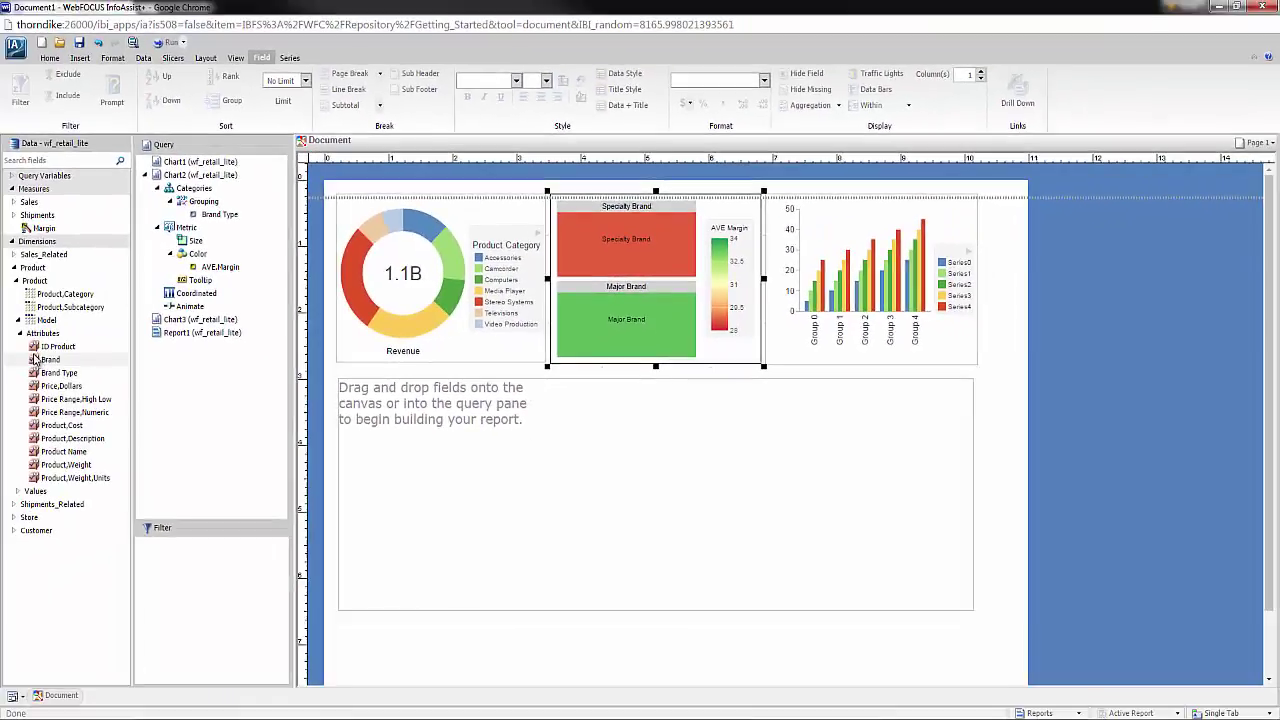
Group the treemap tiles by Brand within each Brand Type and size them by Revenue.
left_click_drag(50, 359, 213, 223)
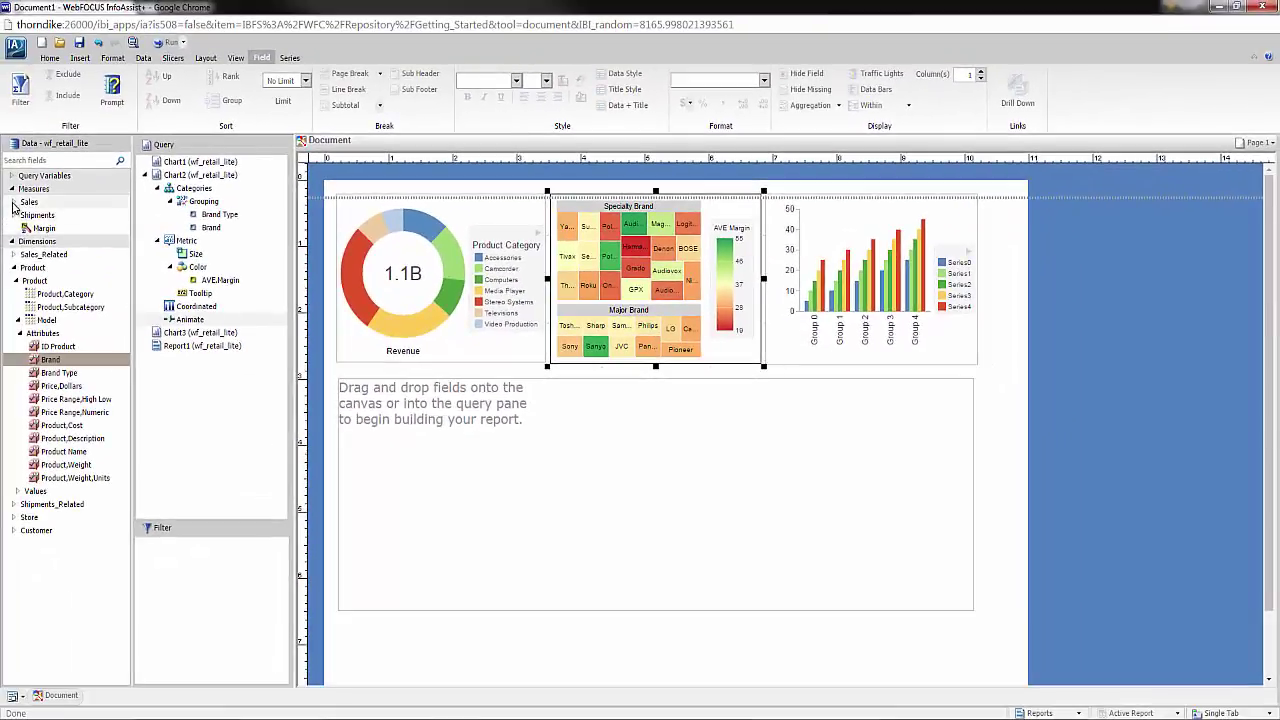
left_click(13, 205)
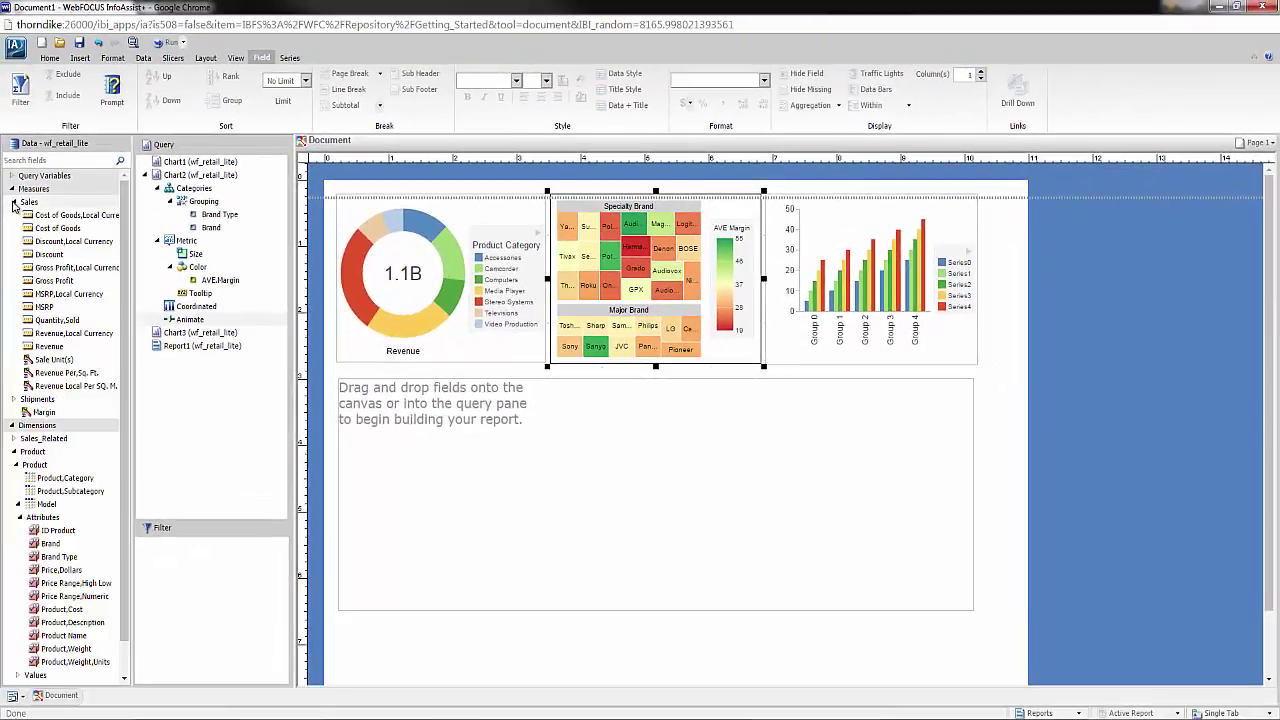
left_click_drag(45, 347, 213, 259)
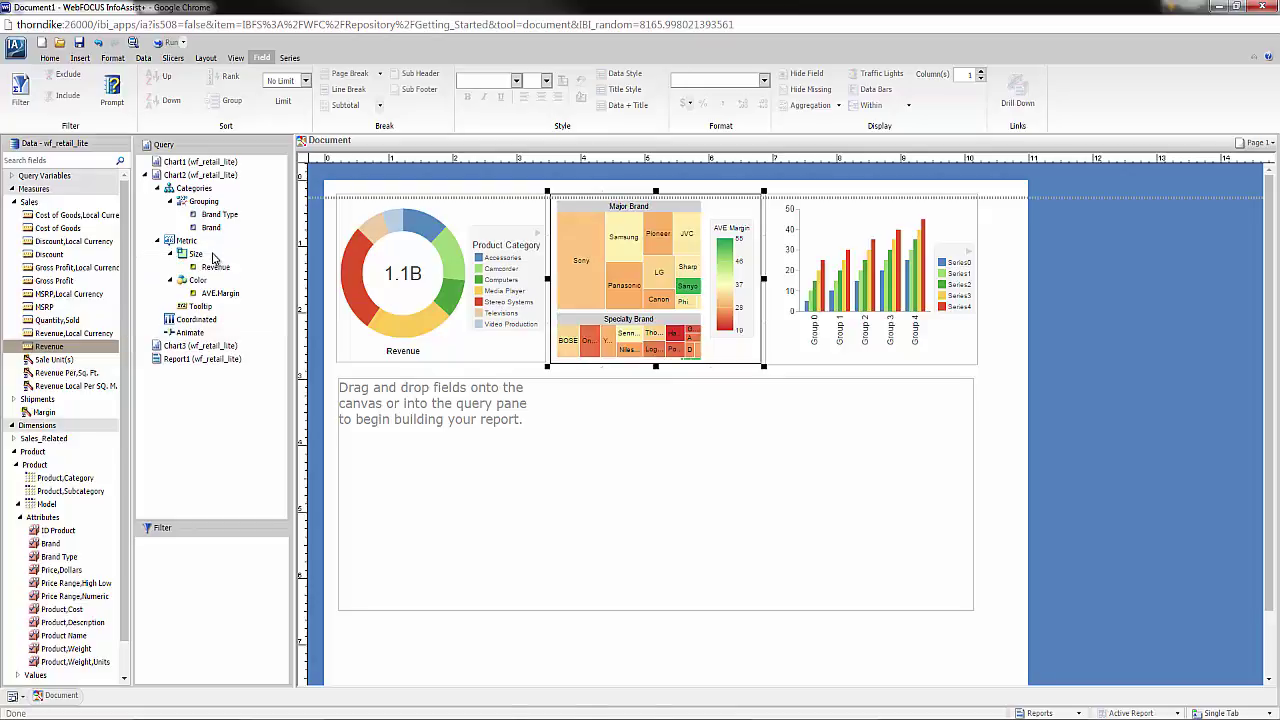
left_click(827, 238)
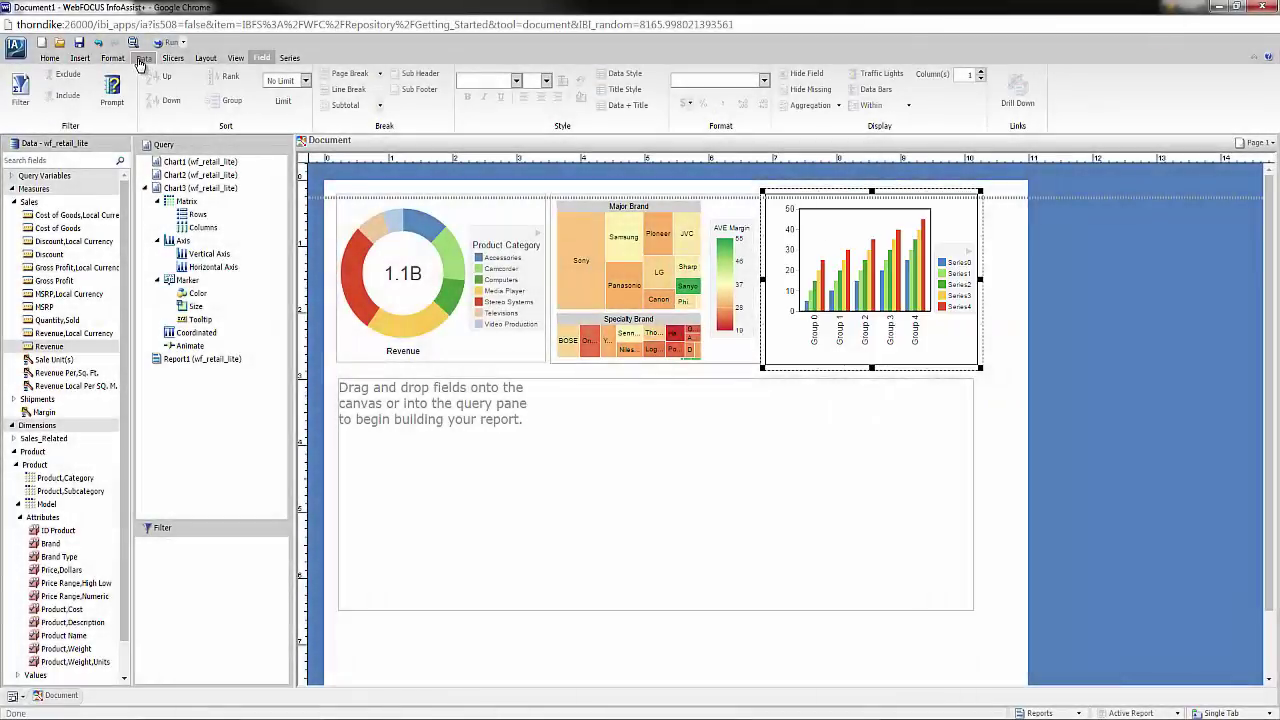
Define a TY field as IF TIME_YEAR EQ '2015' THEN REVENUE_US ELSE 0.
left_click(142, 60)
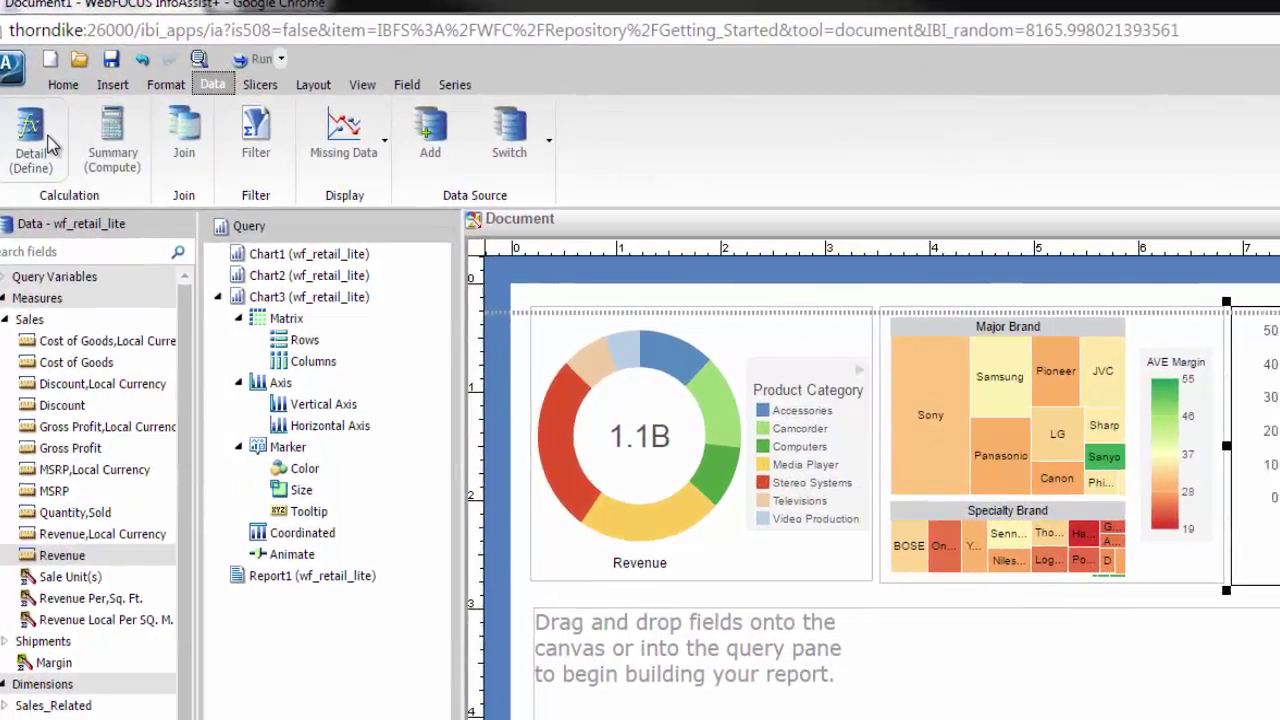
left_click(40, 135)
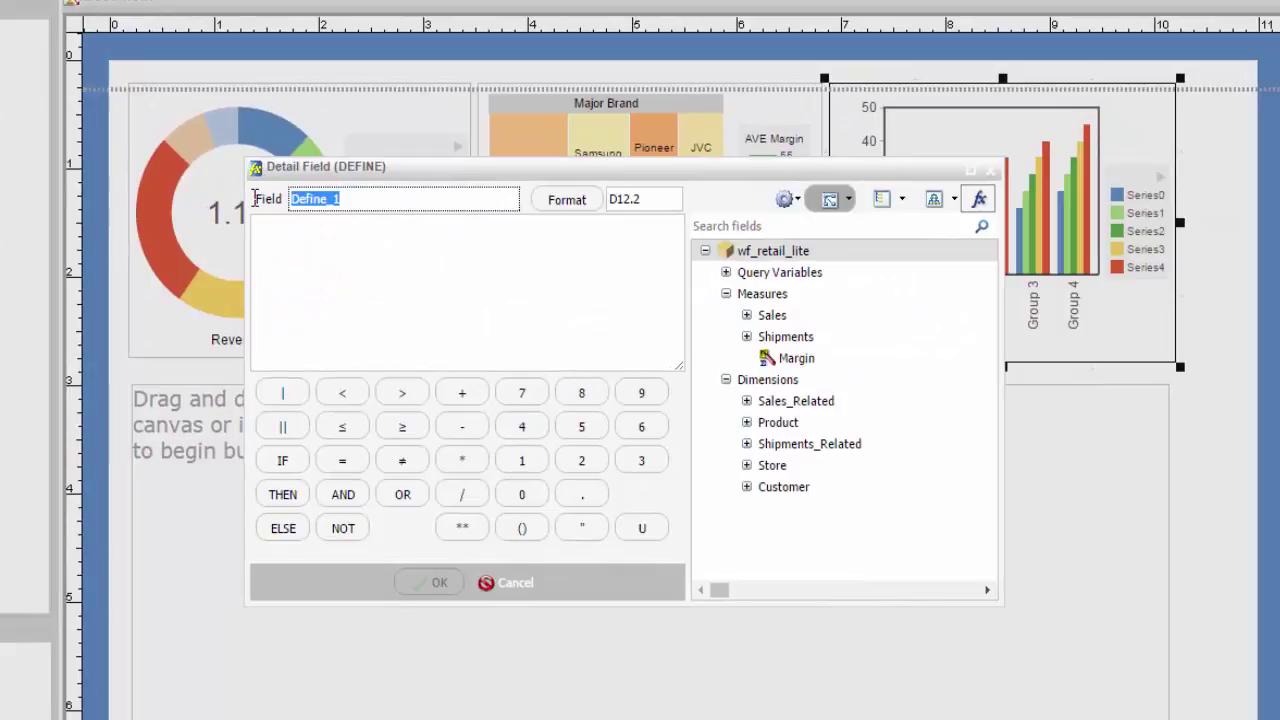
type("TY")
left_click(437, 296)
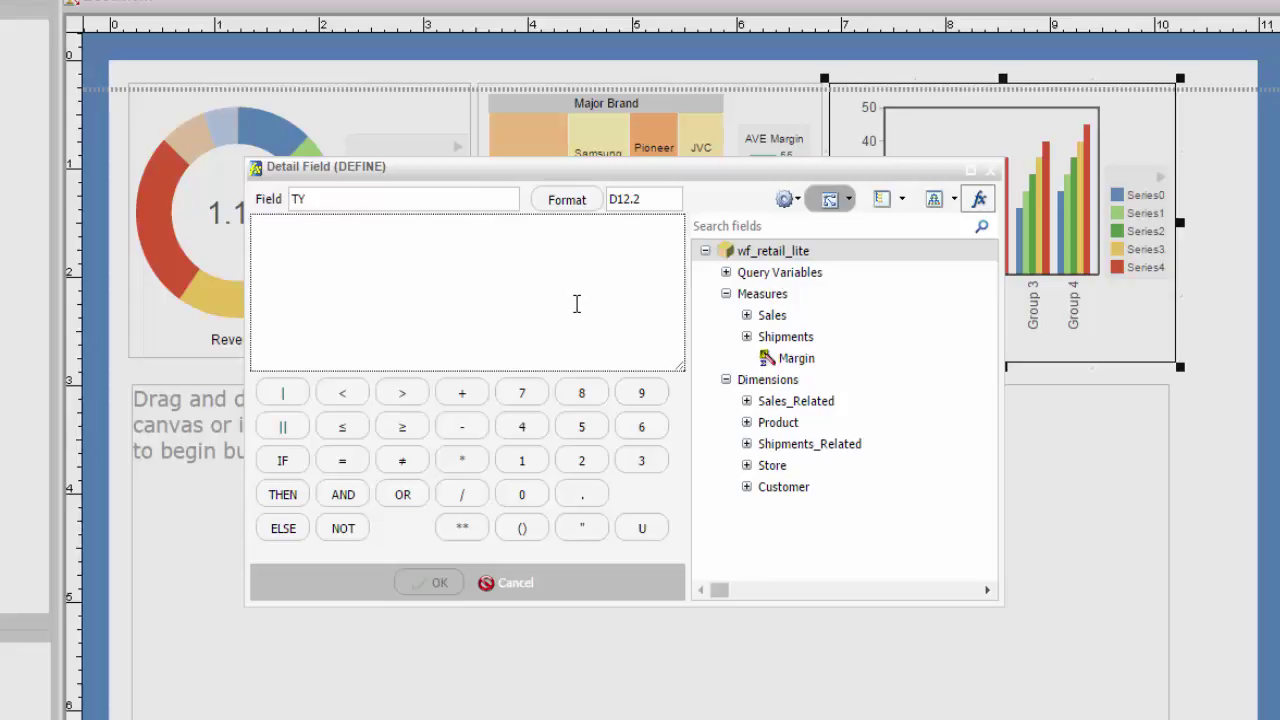
type("IF")
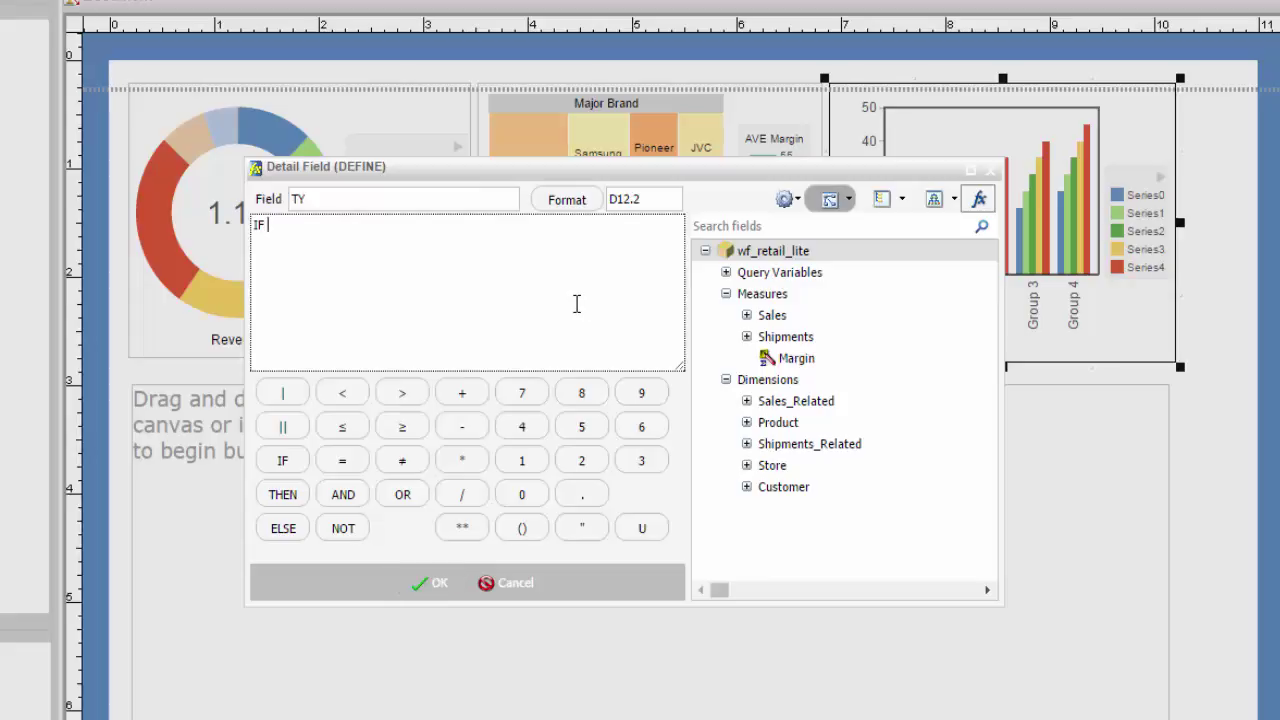
left_click(746, 401)
left_click(767, 422)
double_click(826, 444)
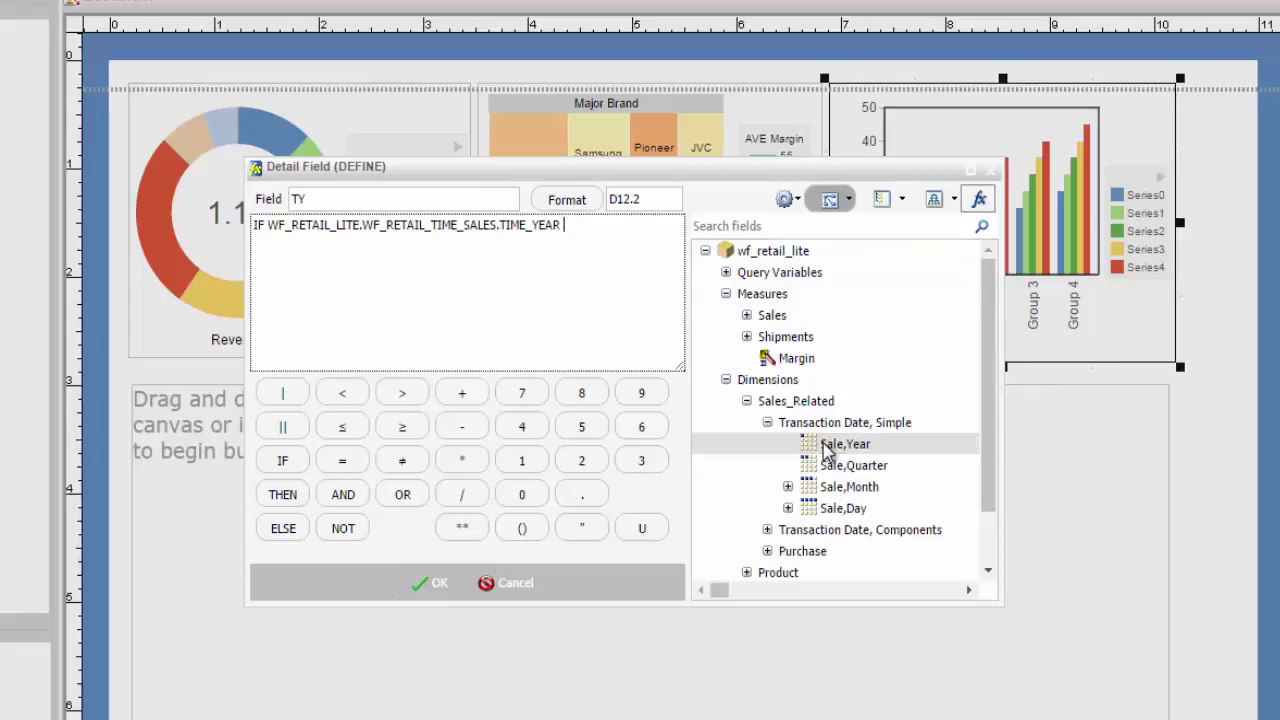
type("EQ '2015' THEN")
left_click(748, 315)
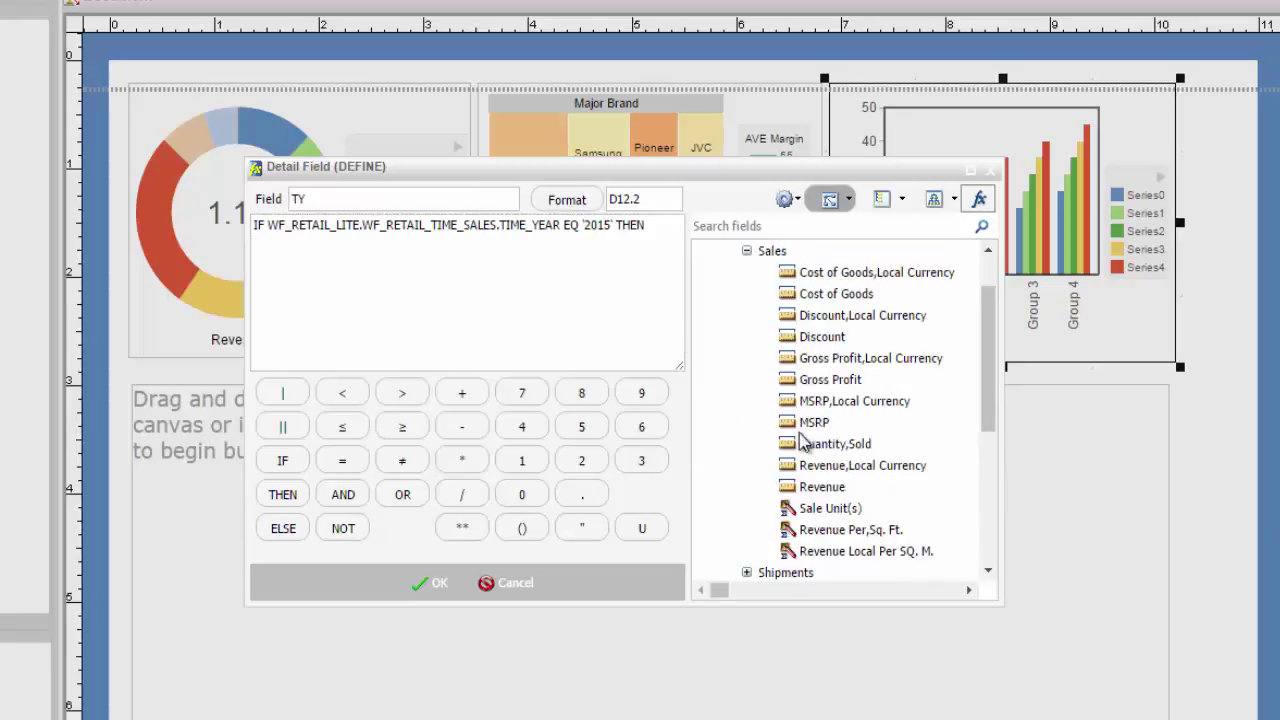
double_click(813, 488)
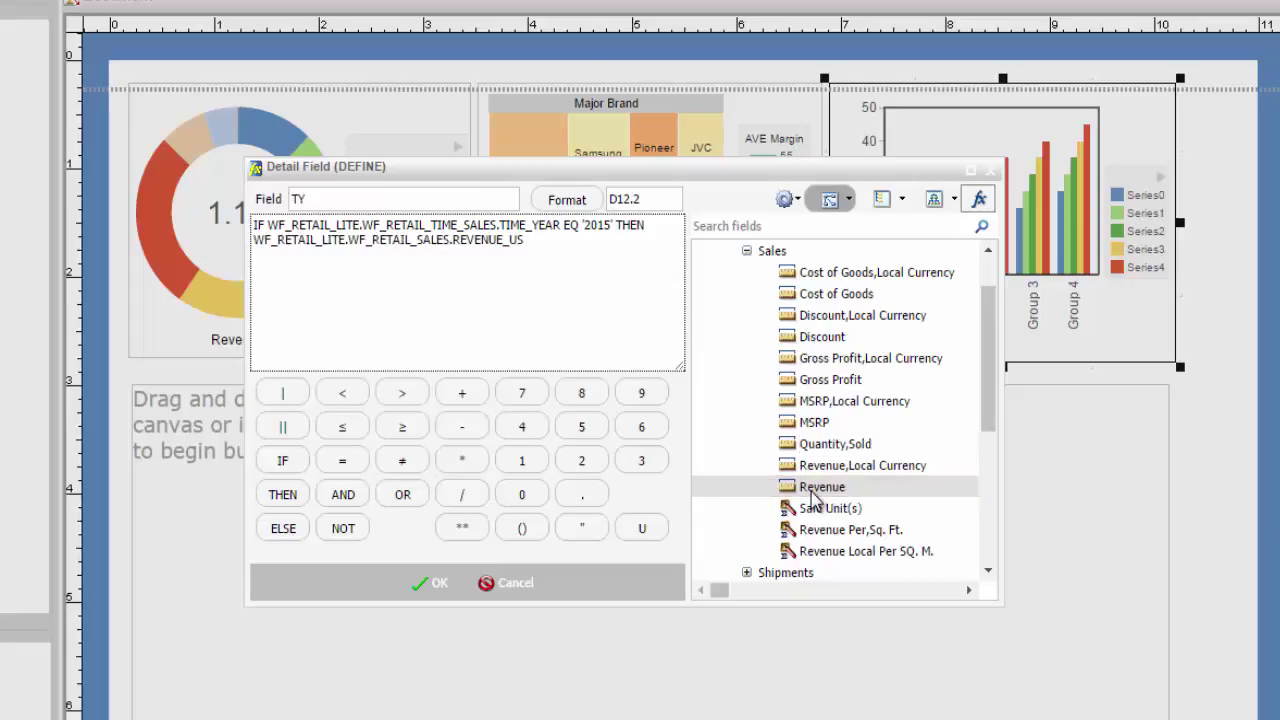
type("ELSO")
left_click_drag(562, 240, 208, 162)
key("ctrl+c")
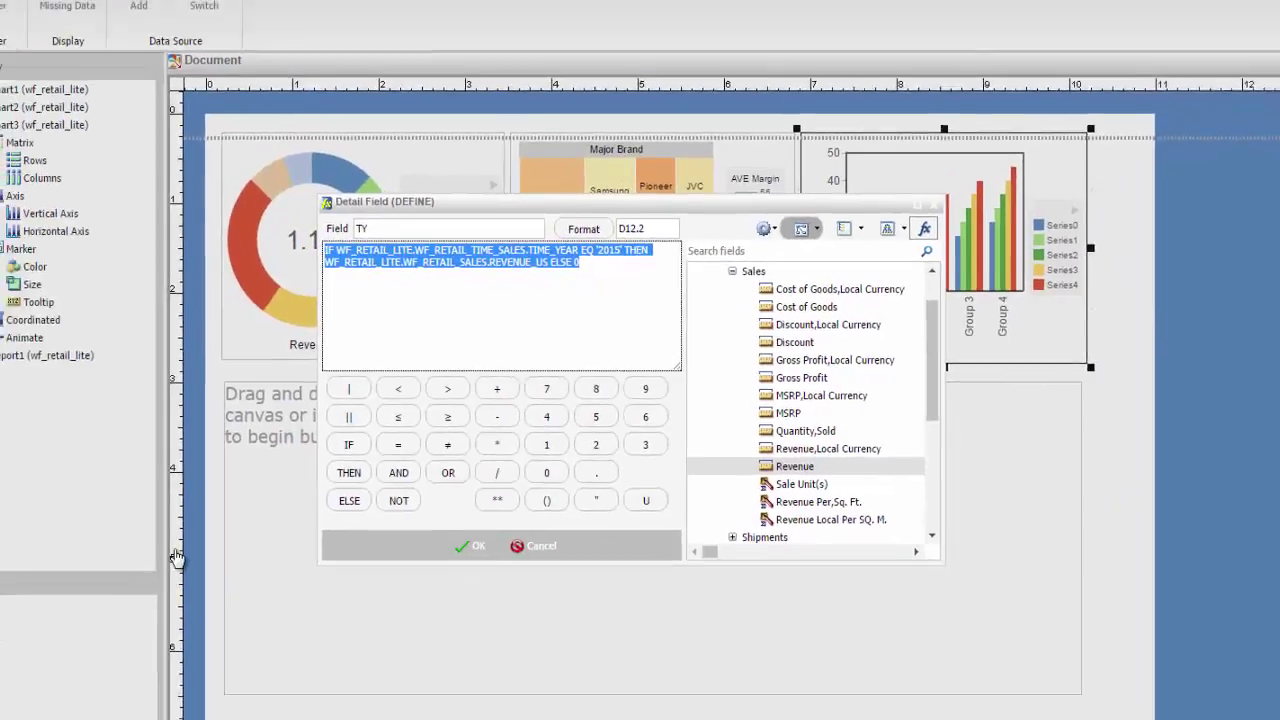
left_click(428, 585)
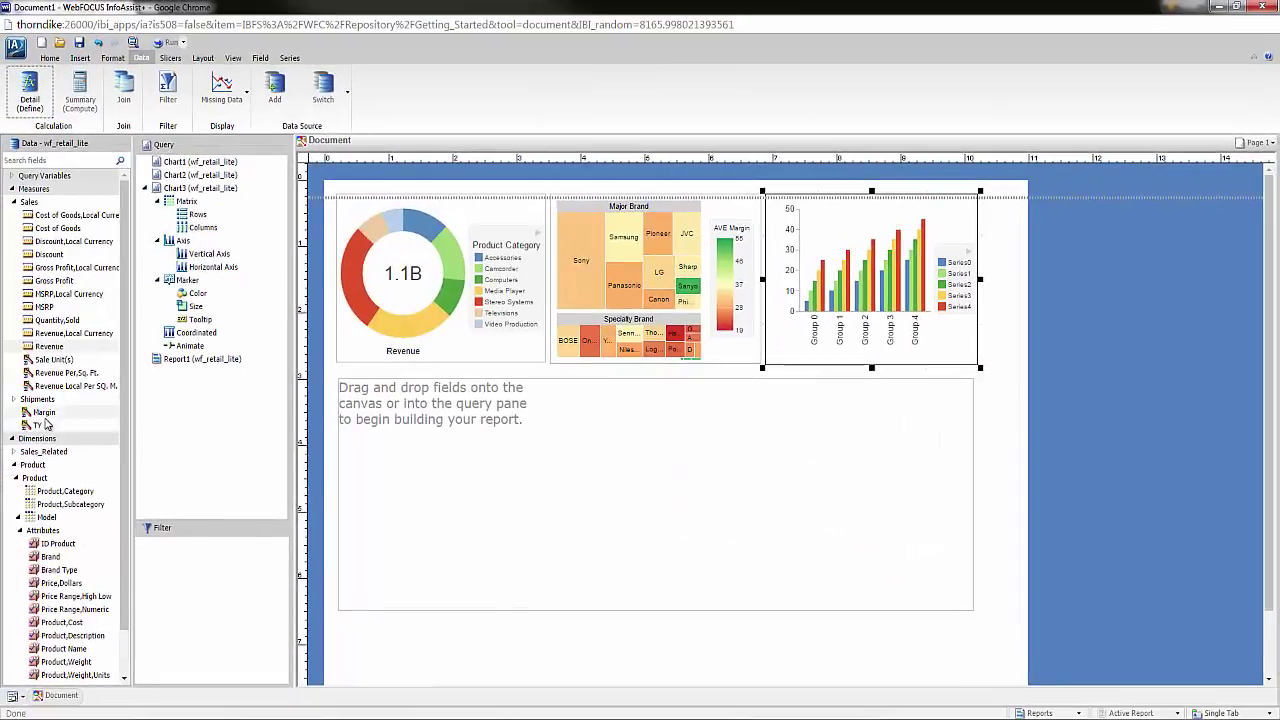
Define an LY field reusing the TY expression with year '2014'.
left_click(30, 97)
type("LY")
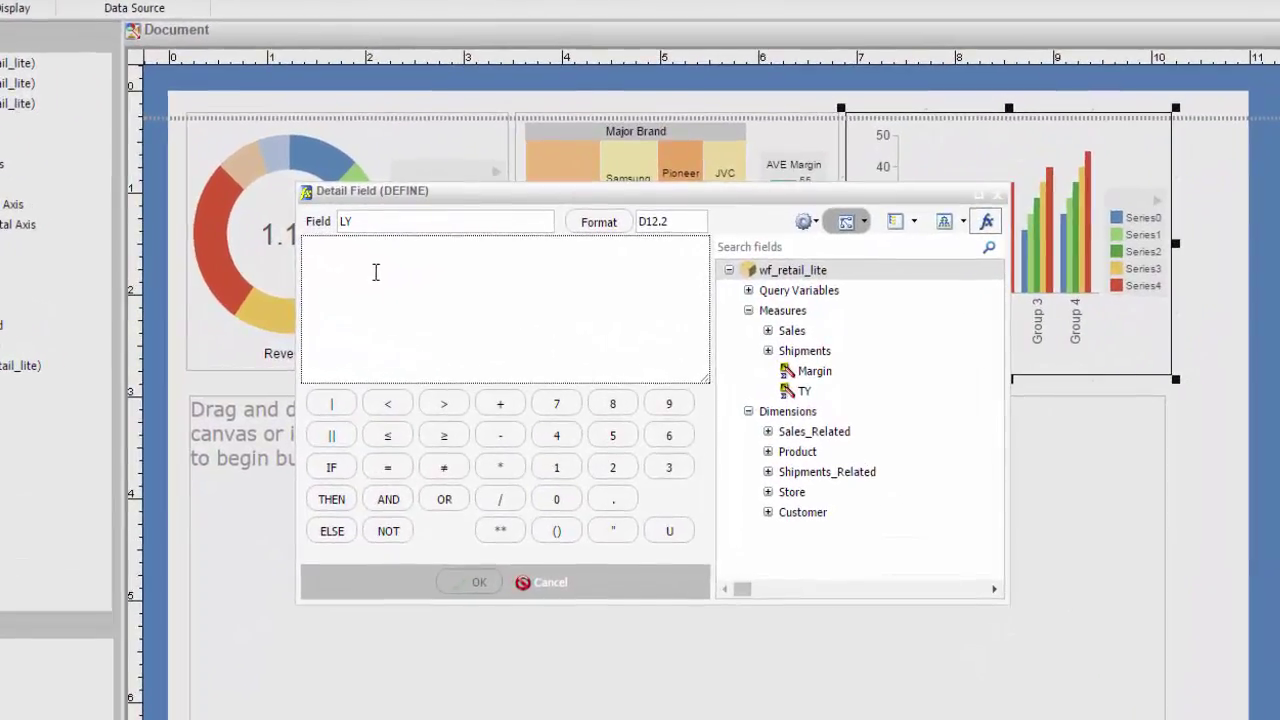
key("ctrl+v")
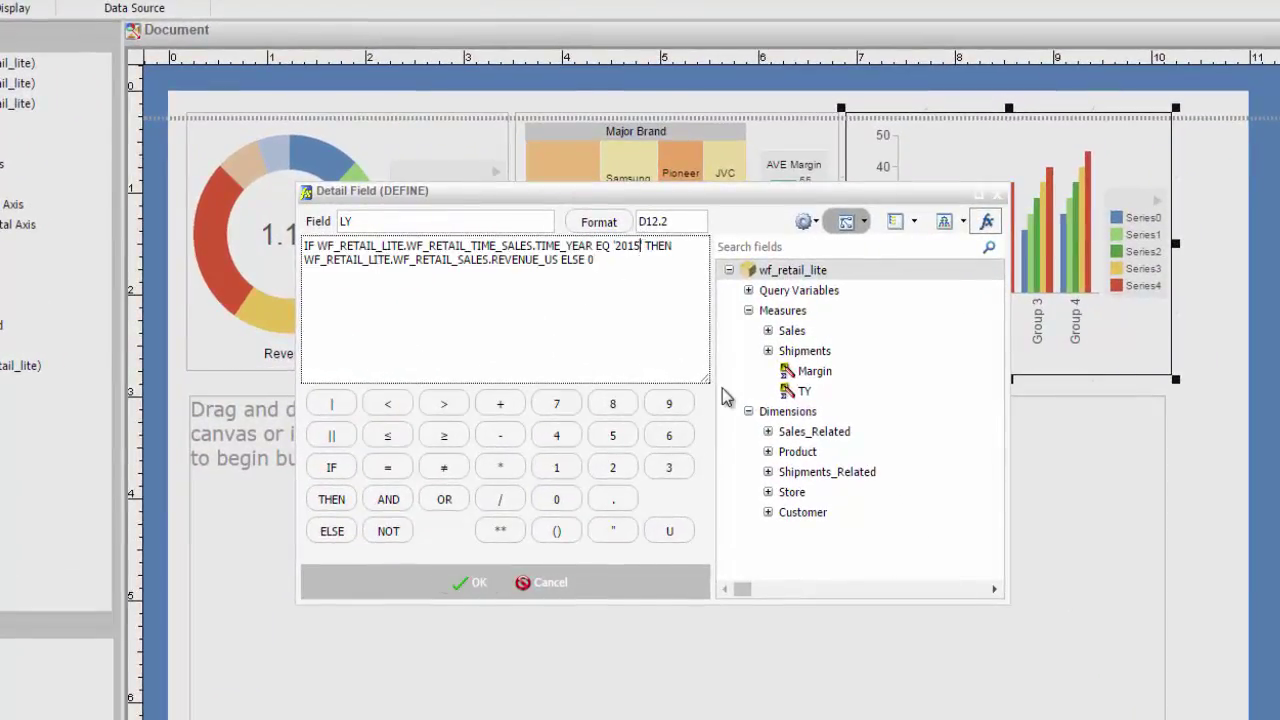
key("BackSpace")
type("4")
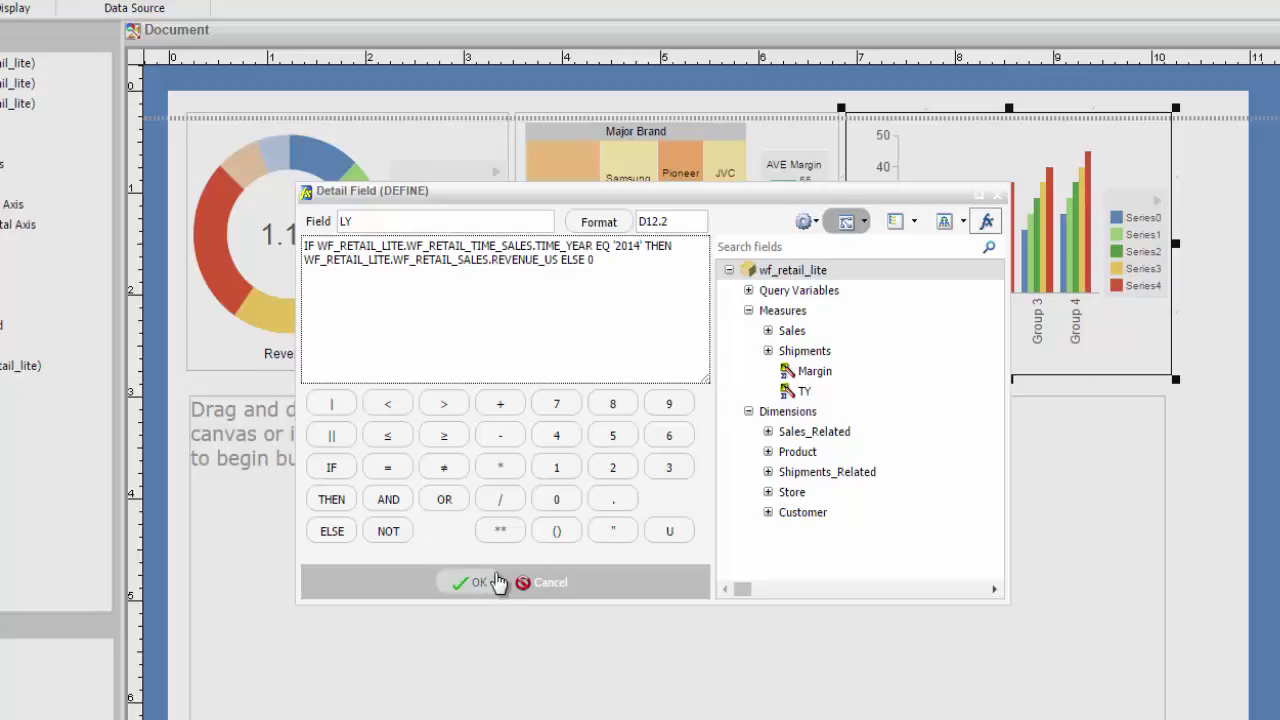
left_click(497, 582)
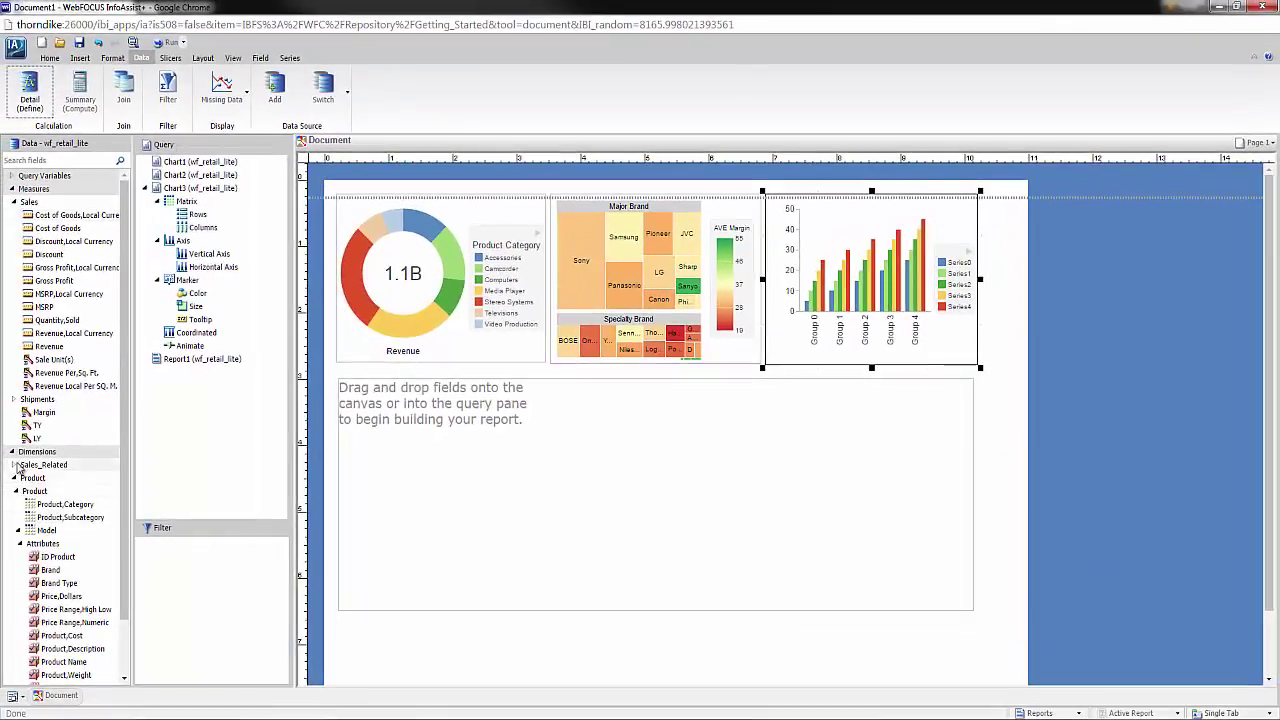
left_click(14, 465)
left_click(17, 479)
Plot TY and LY across Sale.Month on the third chart as a line chart.
left_click_drag(40, 517, 840, 325)
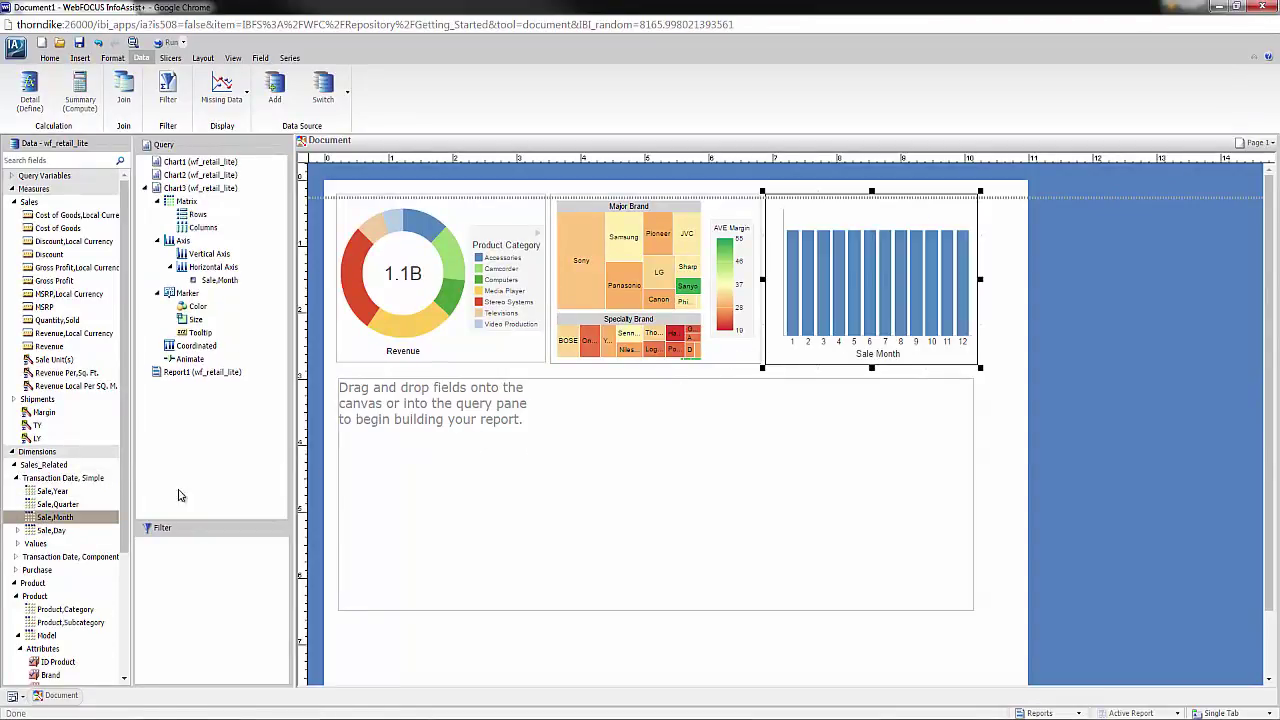
left_click_drag(37, 425, 910, 292)
left_click_drag(35, 437, 853, 262)
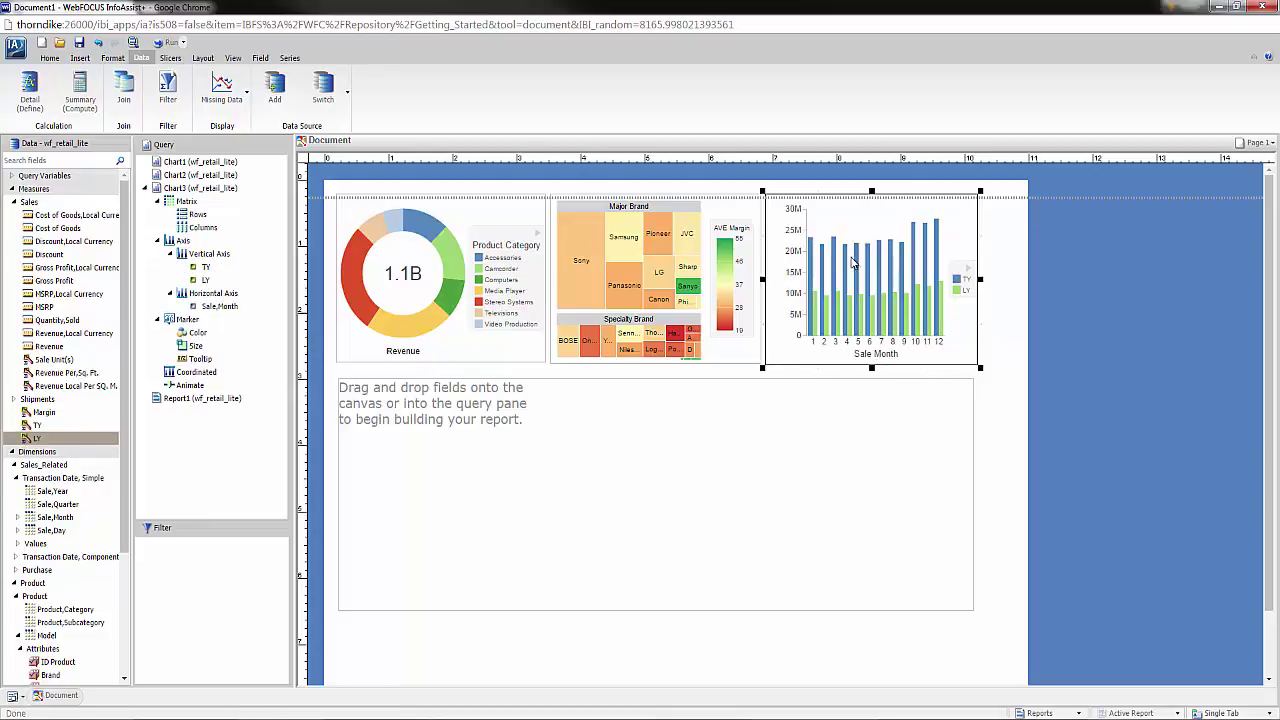
left_click(112, 58)
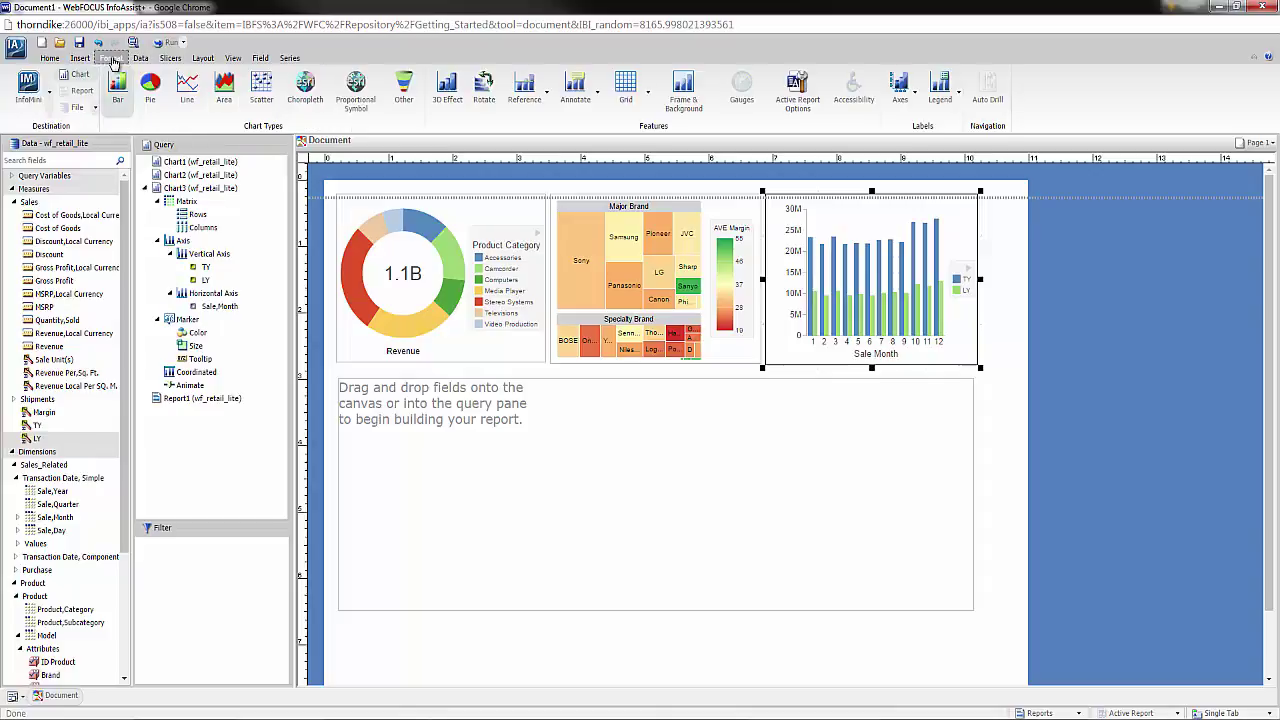
left_click(182, 95)
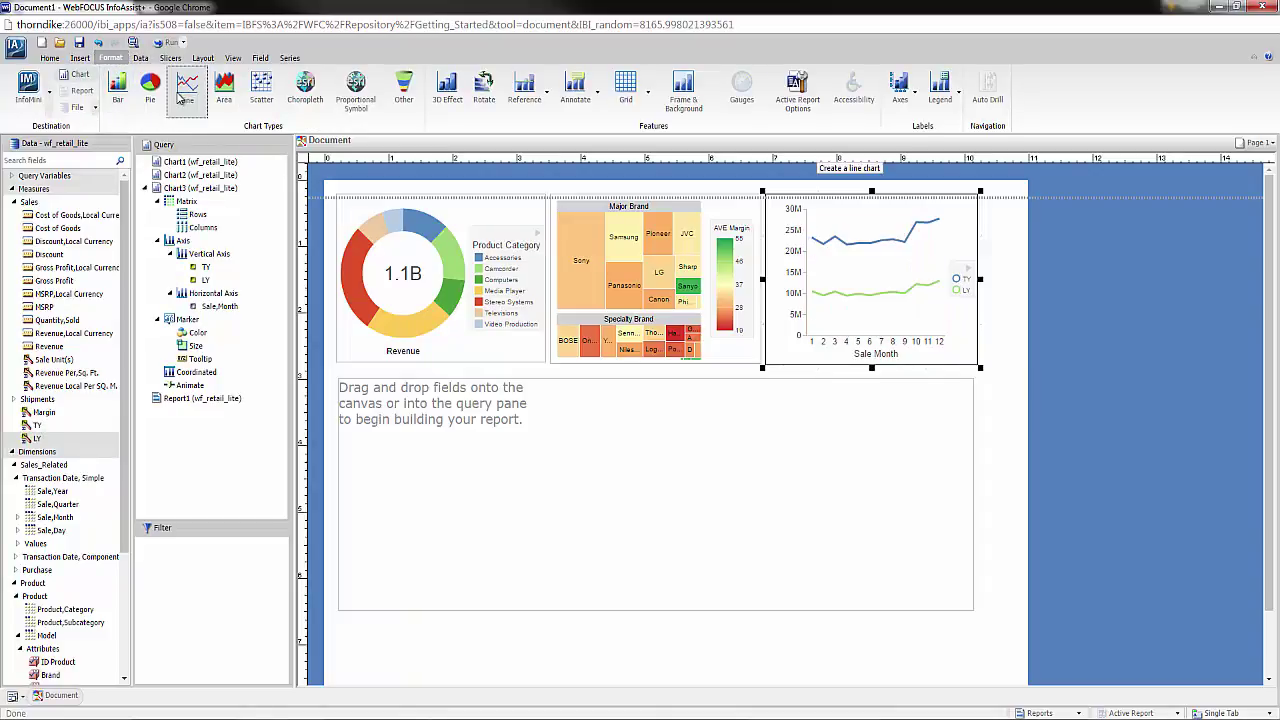
left_click(527, 402)
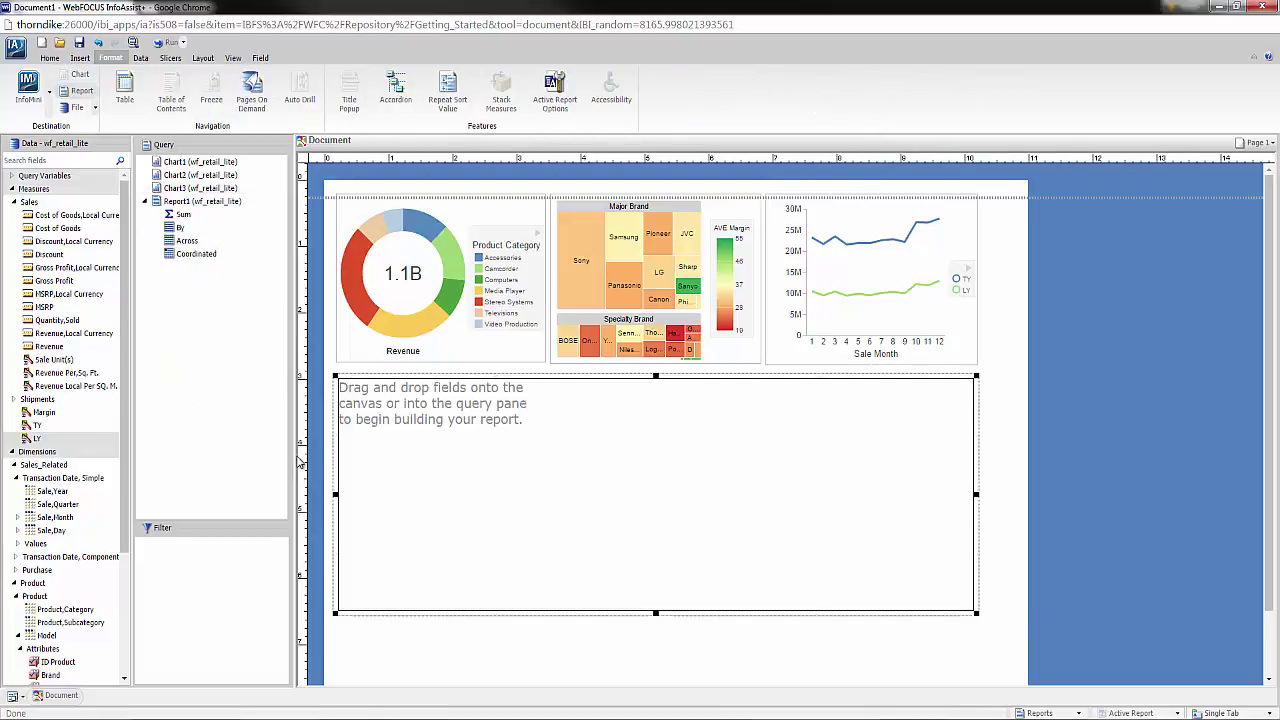
Build the report grouped by Model and Product.Category with TY and LY summed.
scroll(127, 553, "down", 2)
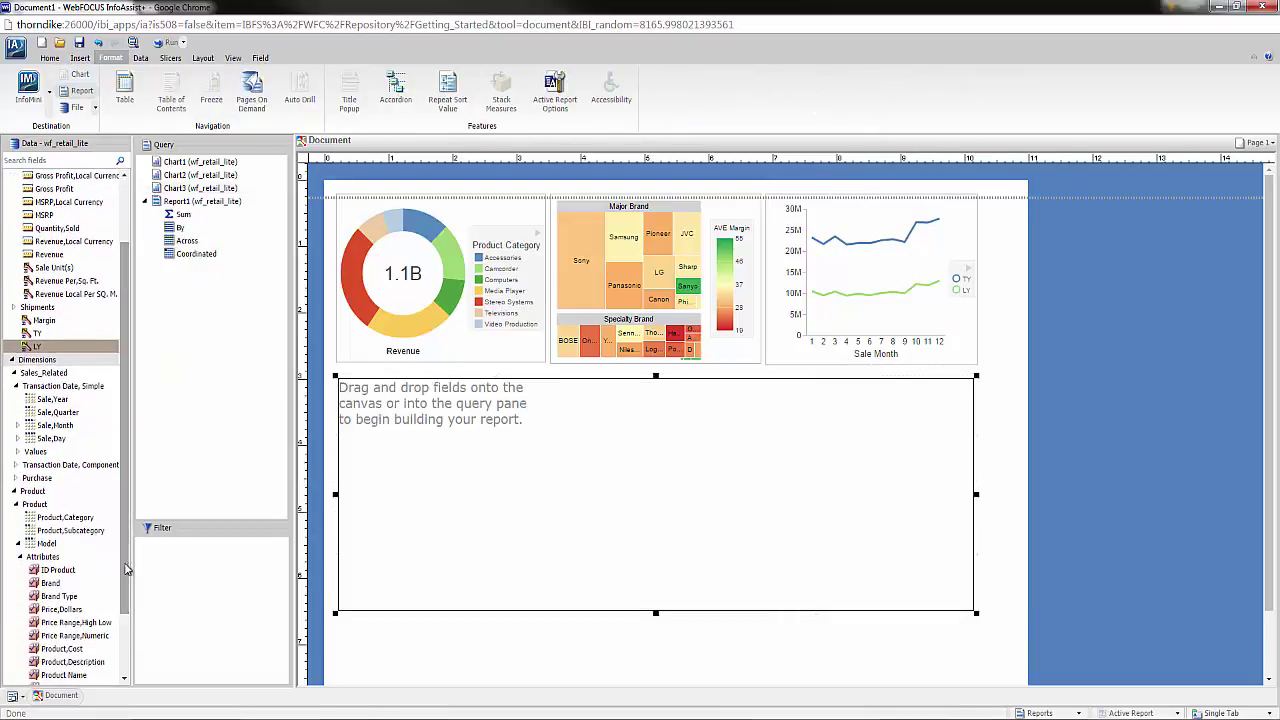
left_click_drag(46, 543, 413, 520)
left_click_drag(65, 517, 537, 497)
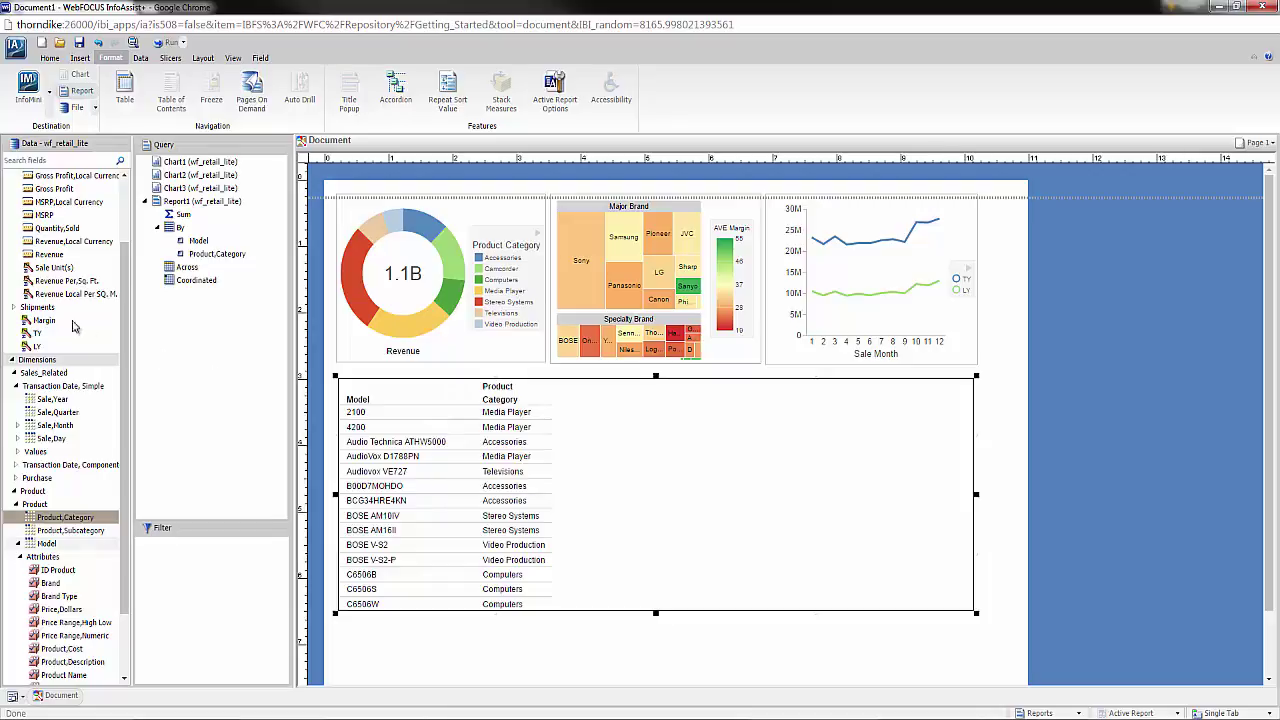
left_click_drag(37, 333, 621, 447)
left_click_drag(37, 346, 660, 440)
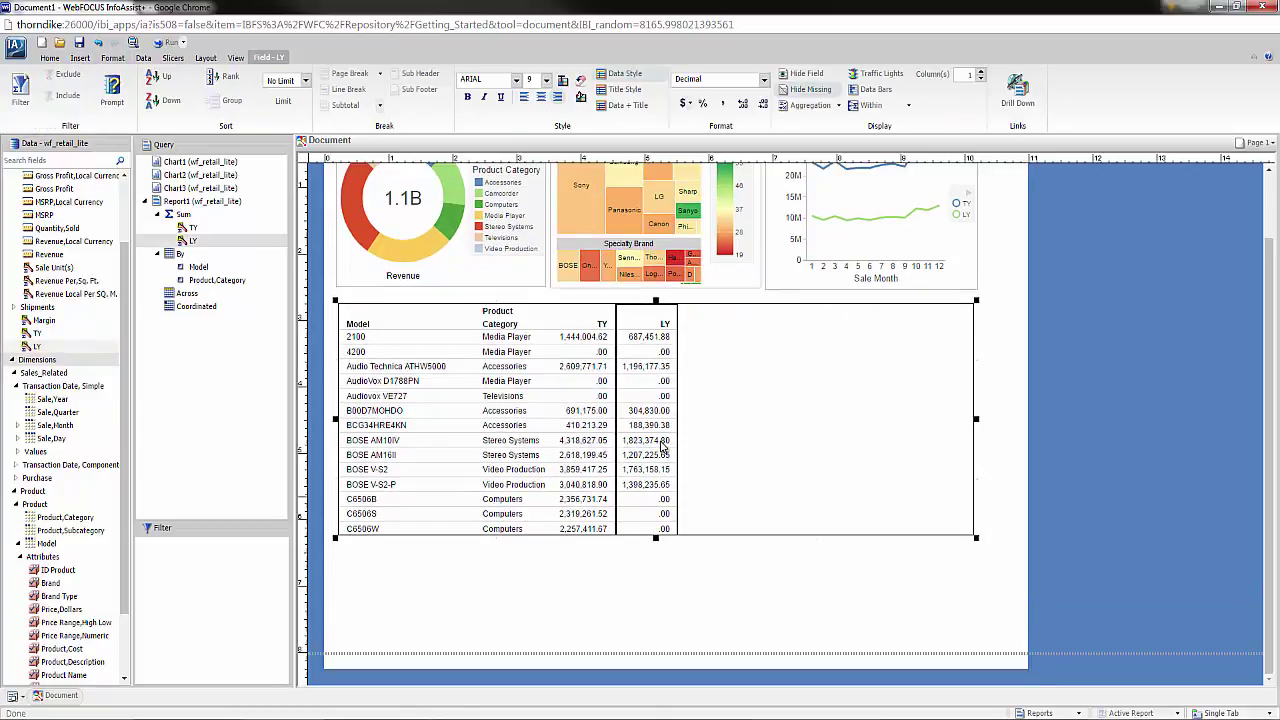
left_click(143, 58)
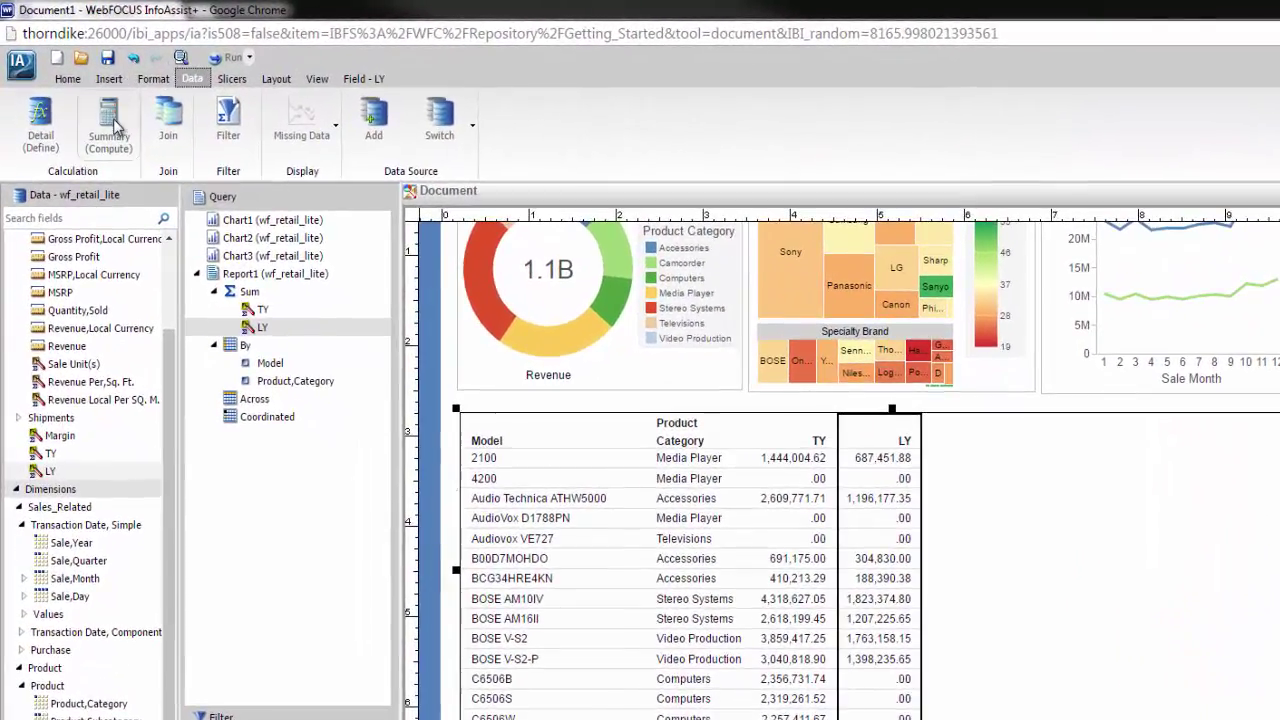
Add a Variance summary compute column with the expression TY - LY.
left_click(115, 125)
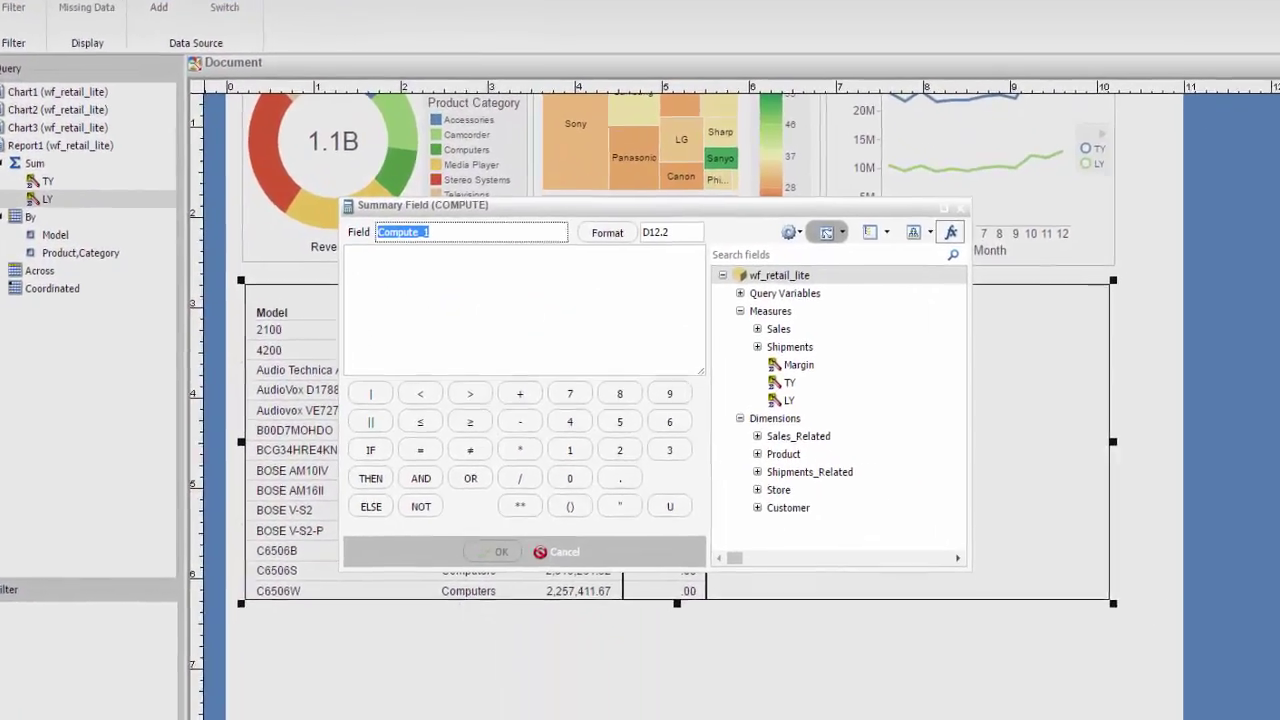
type("asdf")
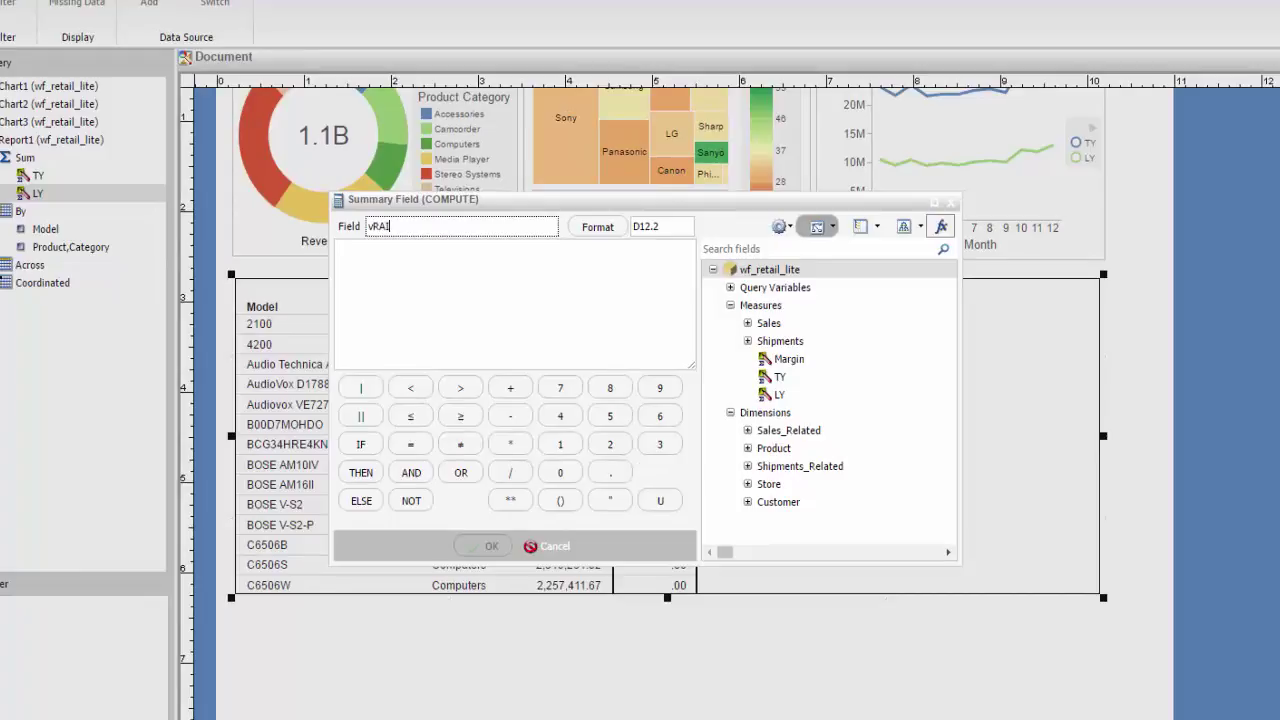
key("BackSpace")
key("BackSpace")
key("BackSpace")
key("BackSpace")
type("Variance")
double_click(770, 378)
type("-")
left_click(779, 395)
double_click(779, 395)
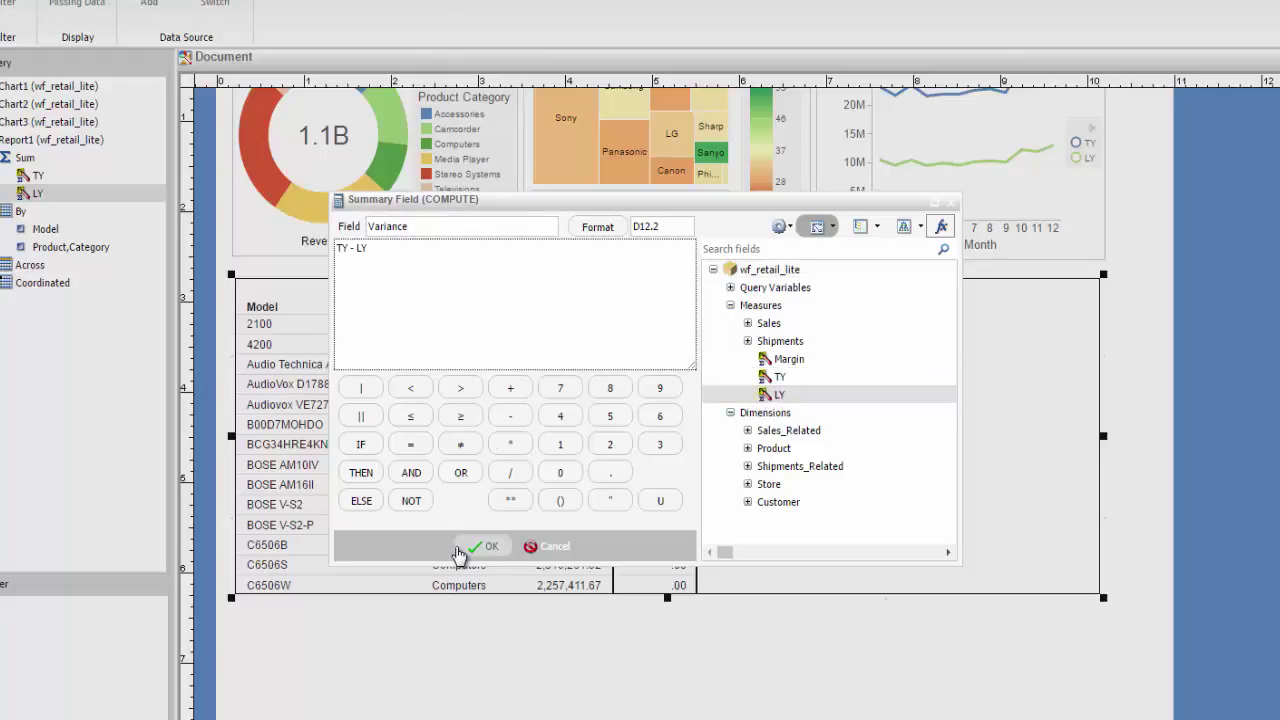
left_click(456, 548)
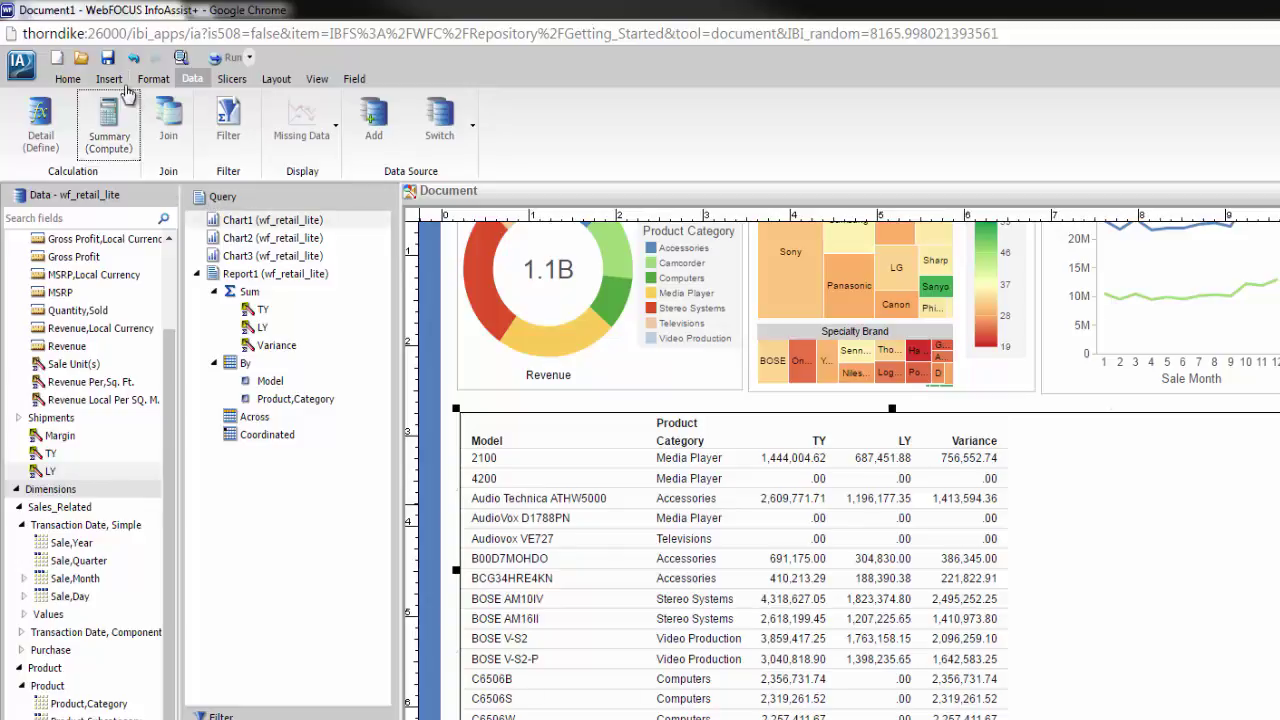
Start a p_change summary compute field formatted as Percent.
left_click(108, 125)
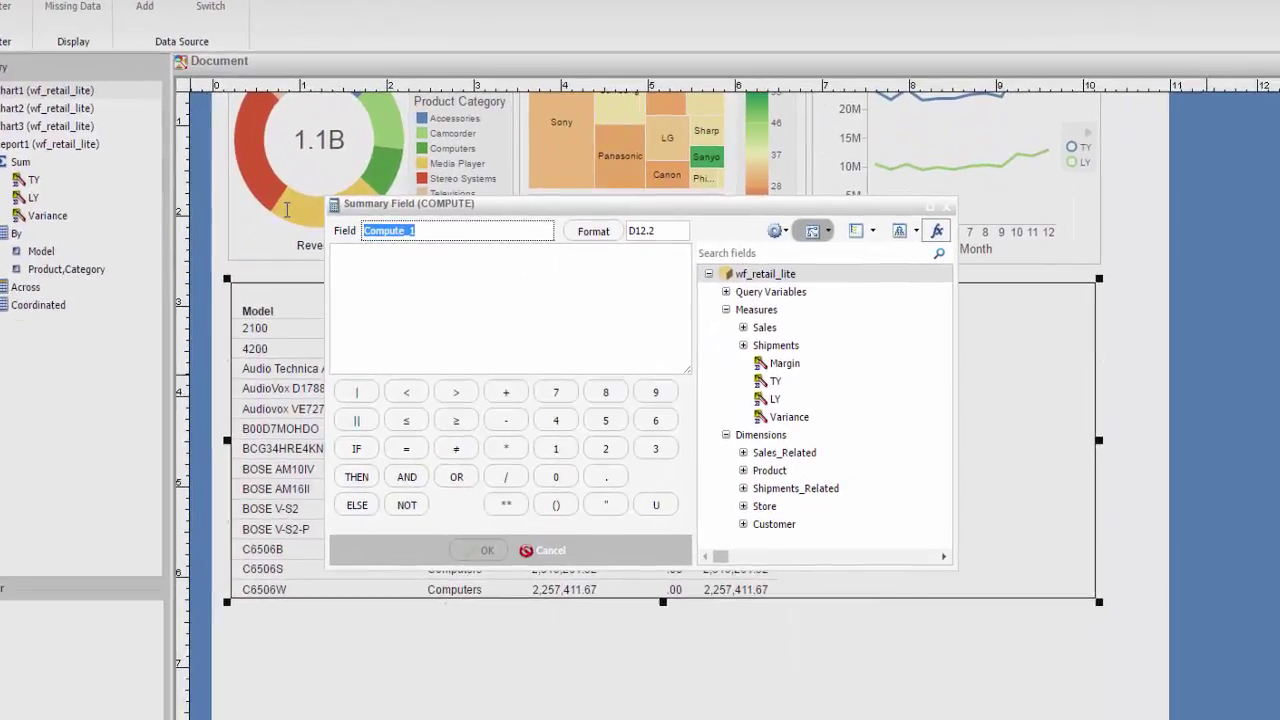
type("p_change")
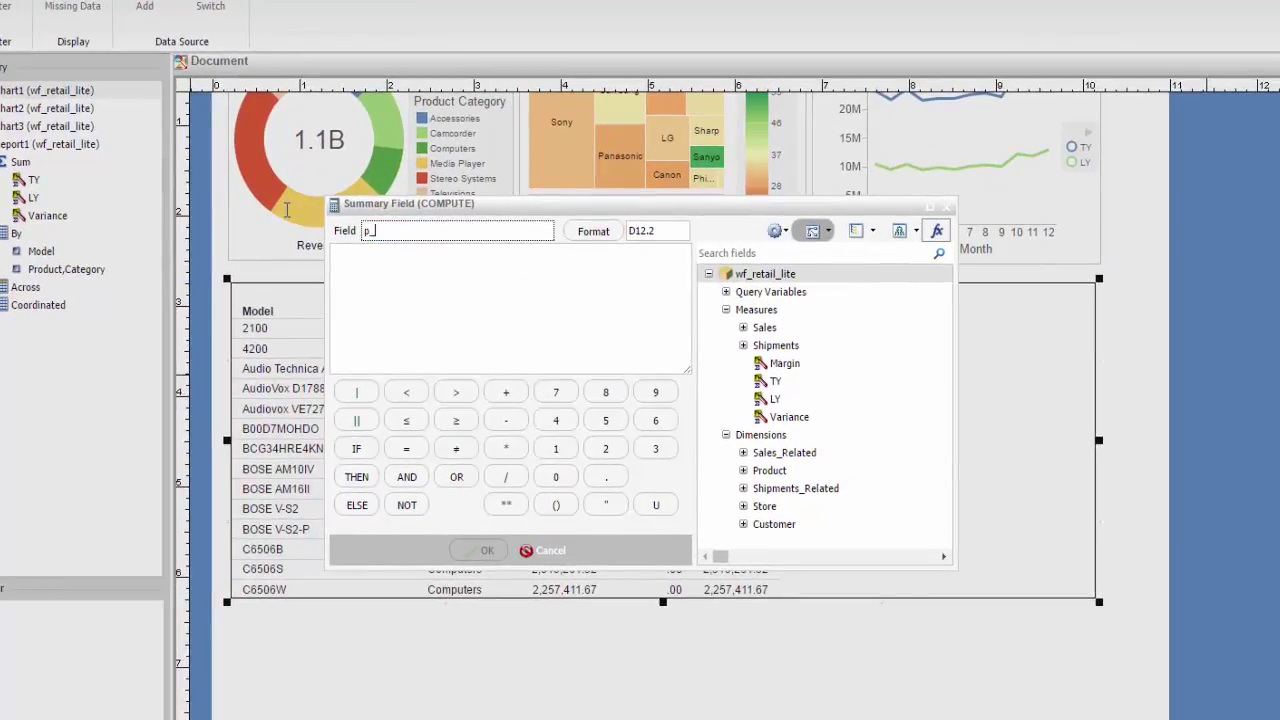
left_click(592, 233)
left_click(785, 246)
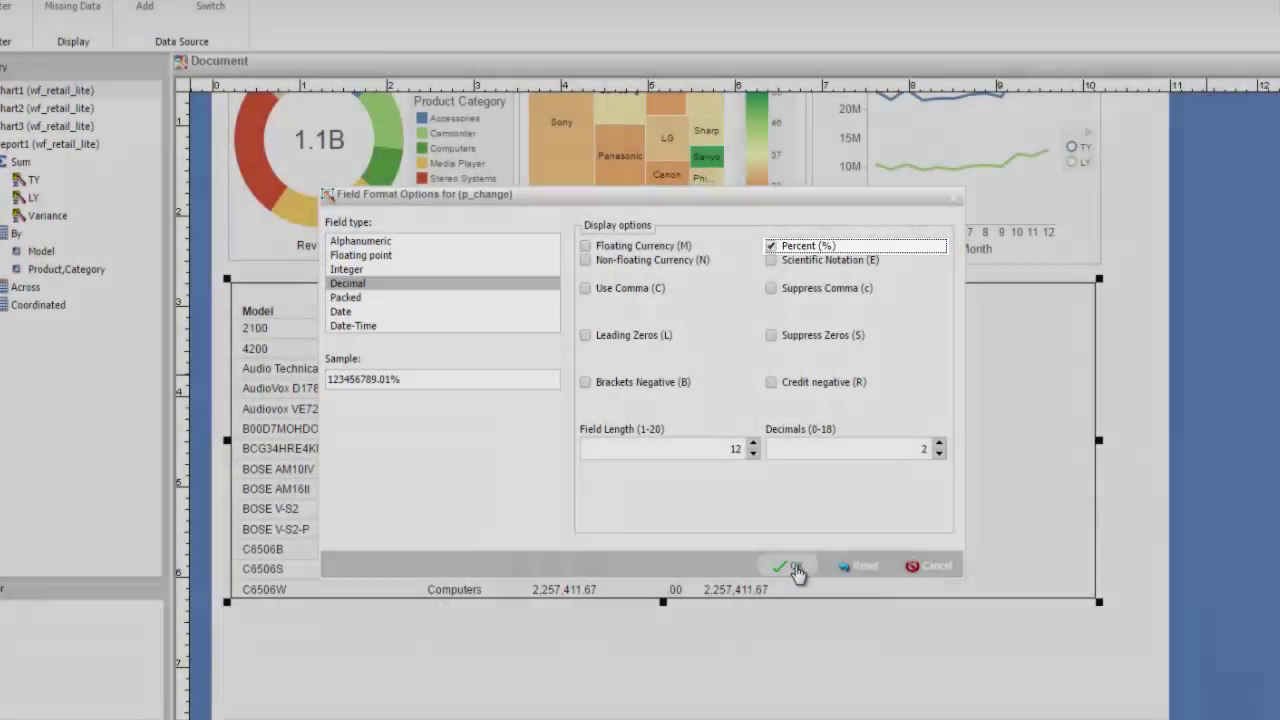
left_click(795, 567)
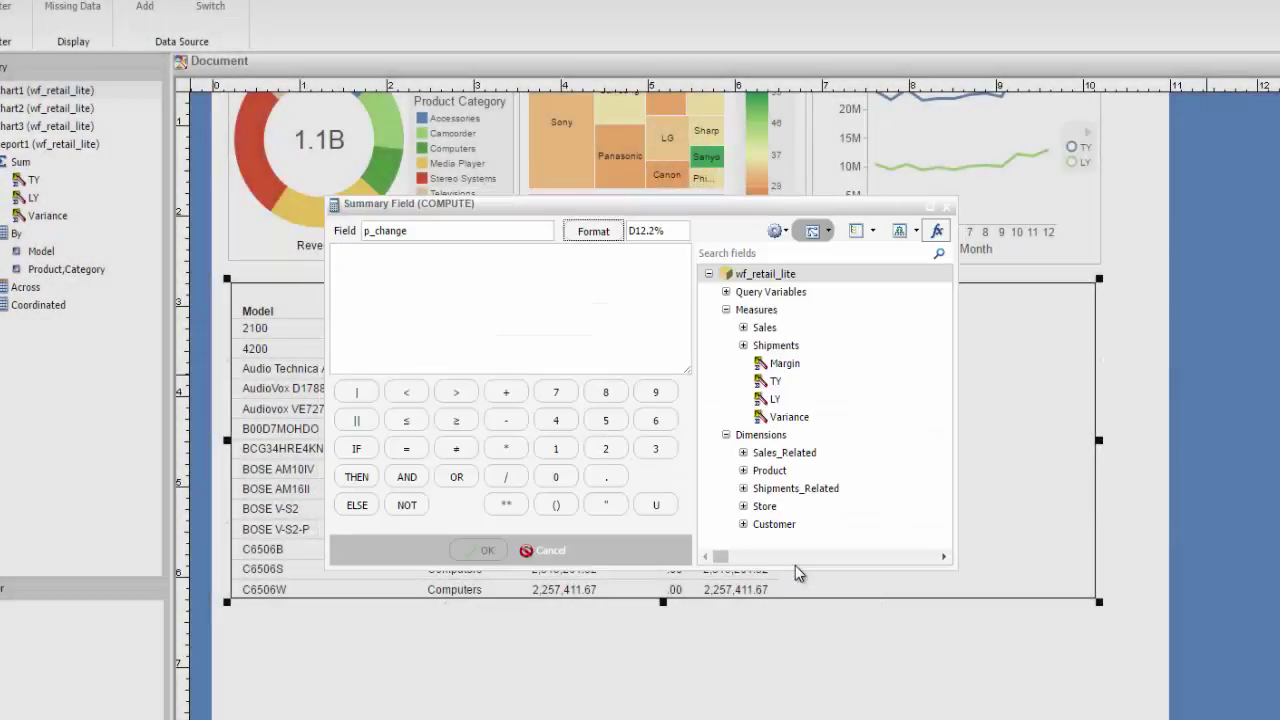
Give p_change the expression ( Variance / TY )*100 and add the column.
left_click(397, 323)
type("(")
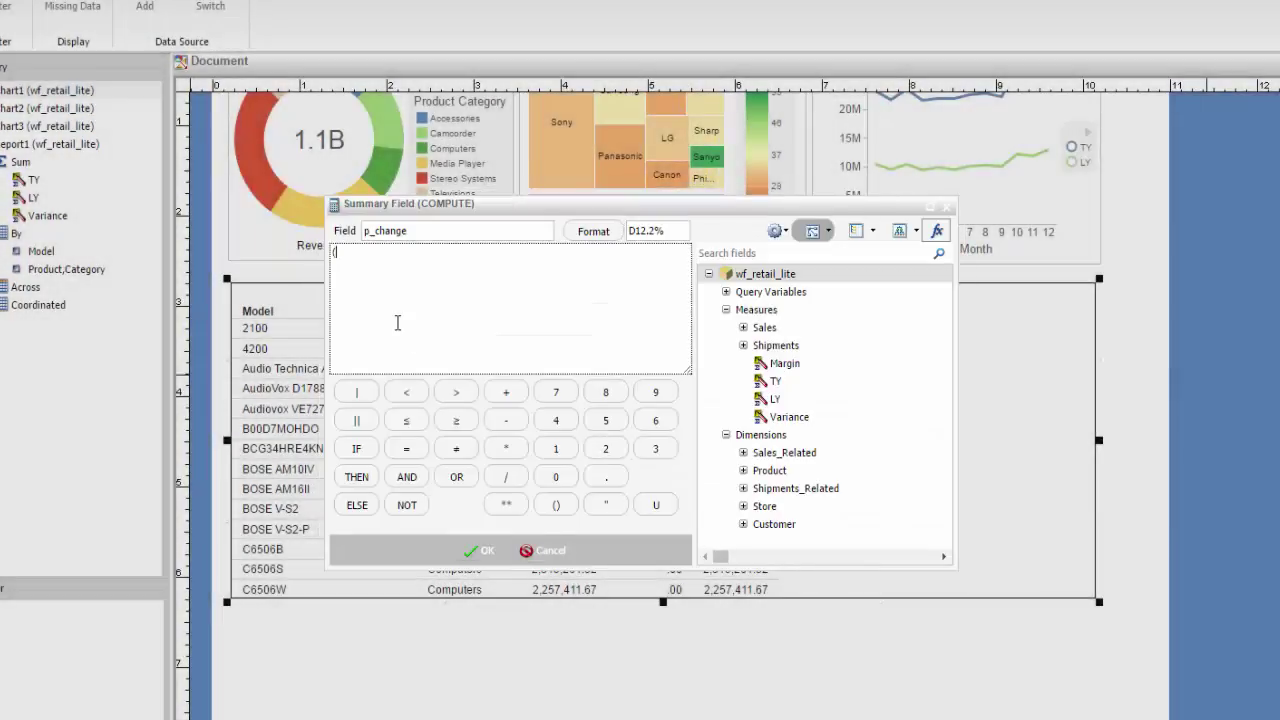
left_click(770, 422)
double_click(770, 422)
type("/")
double_click(765, 383)
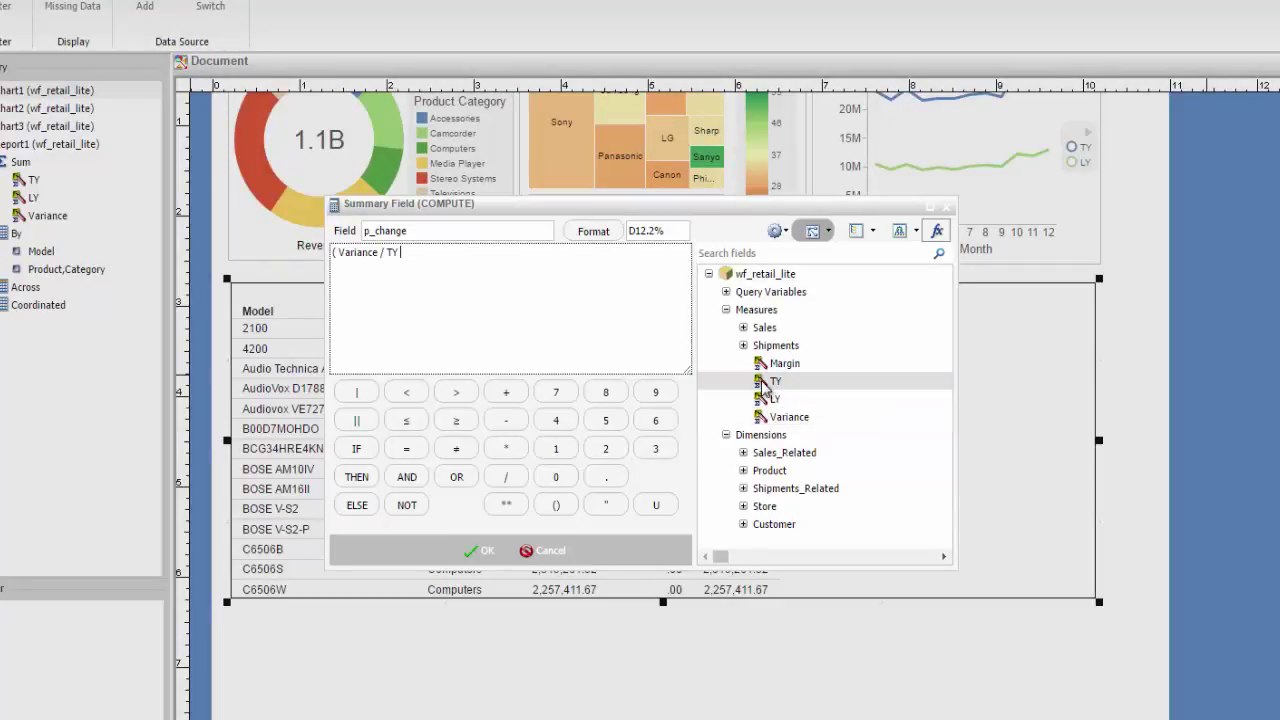
type(")*100")
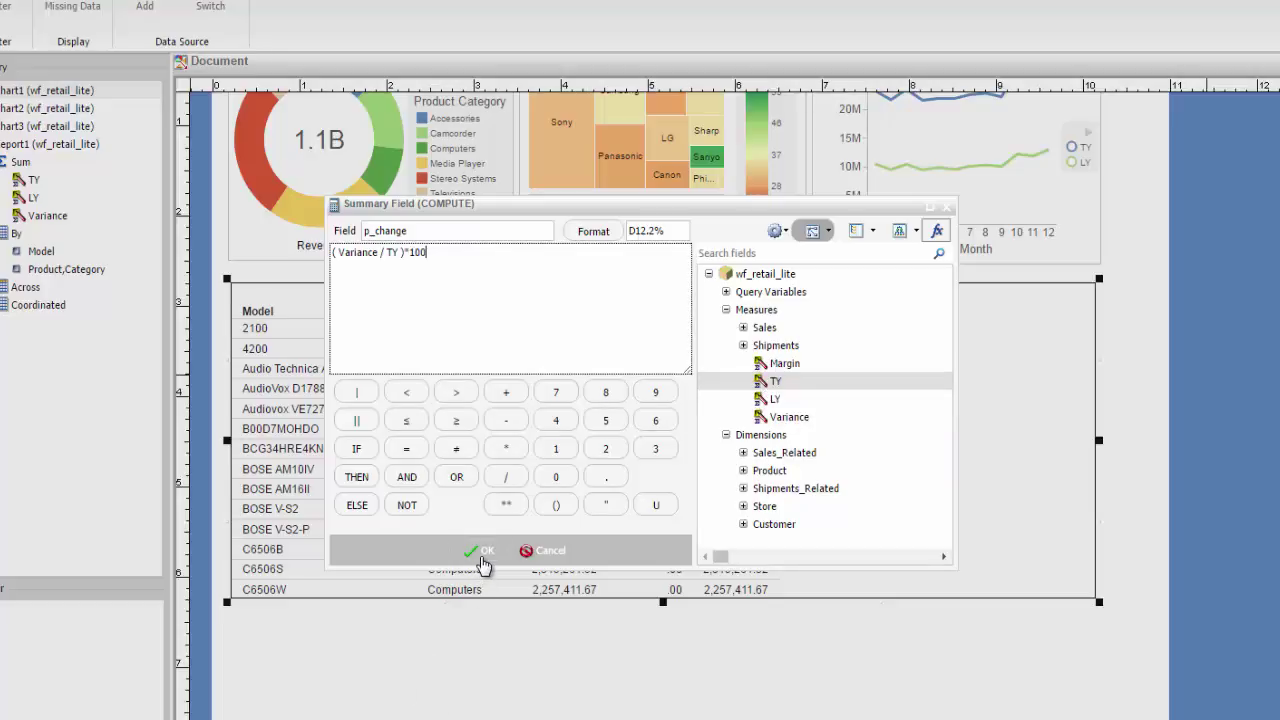
left_click(481, 553)
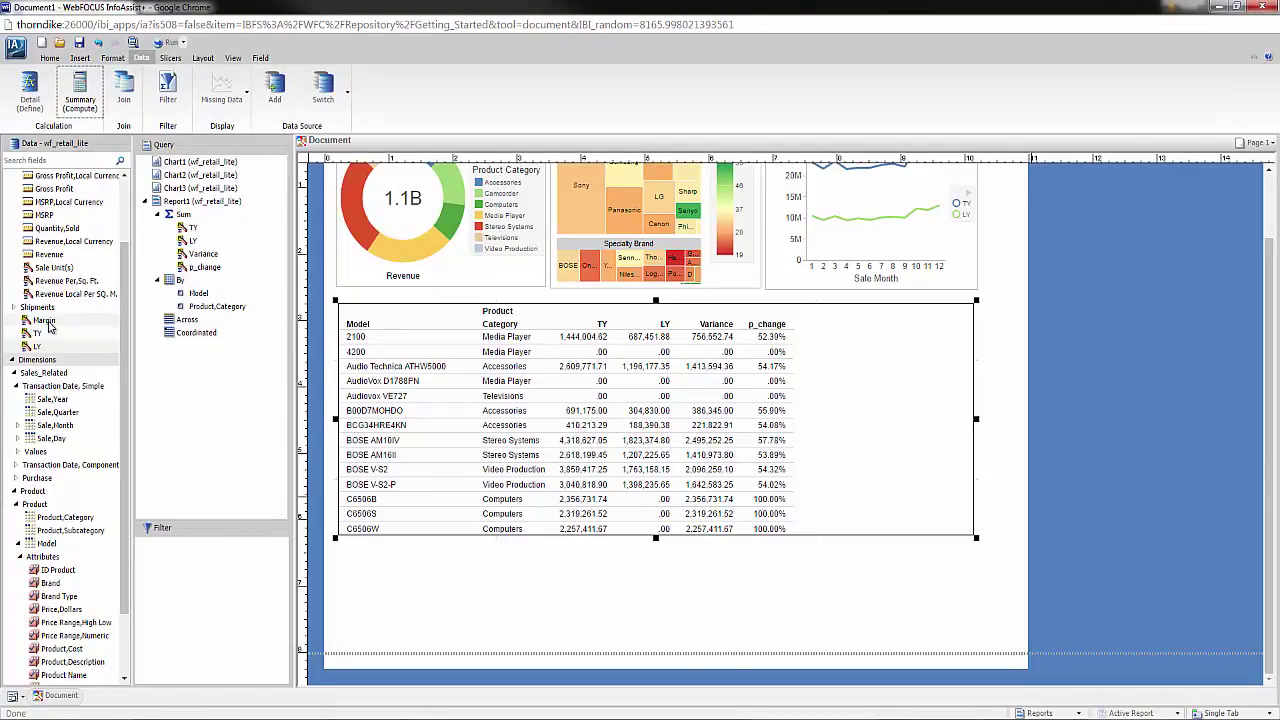
Add Margin to the report and change its aggregation to Average.
left_click_drag(44, 320, 870, 405)
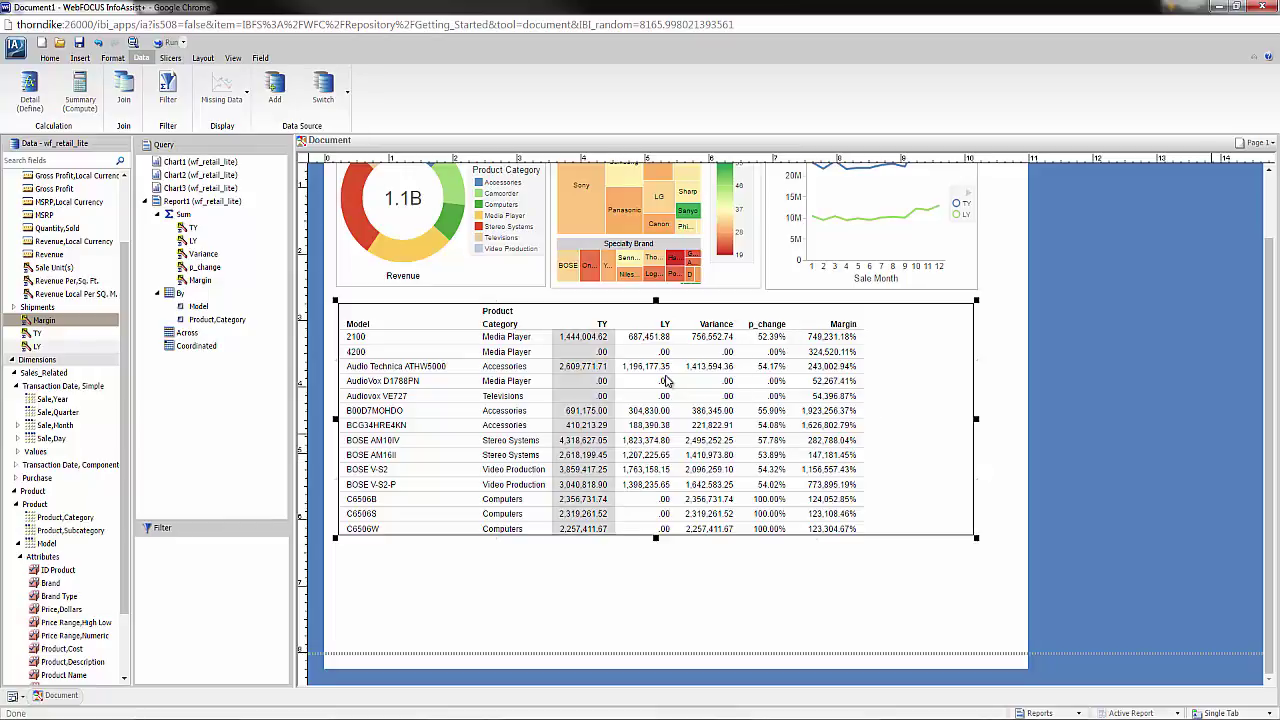
right_click(206, 284)
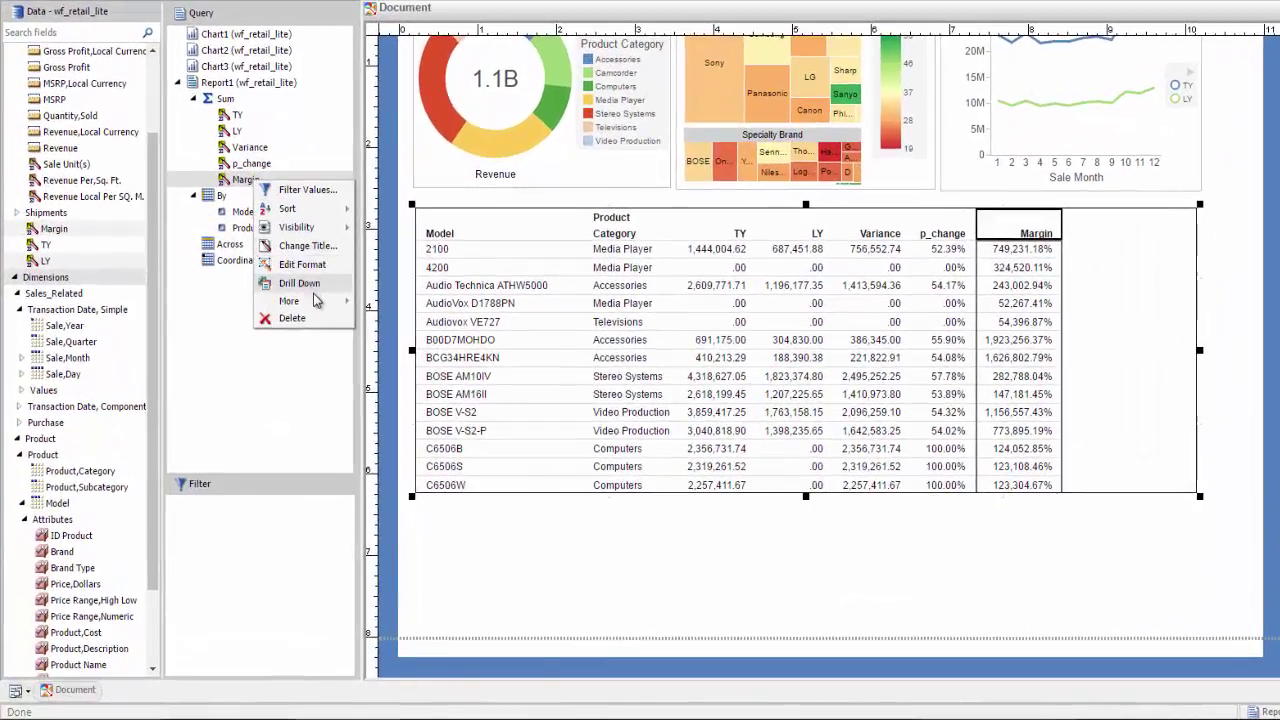
mouse_move(275, 359)
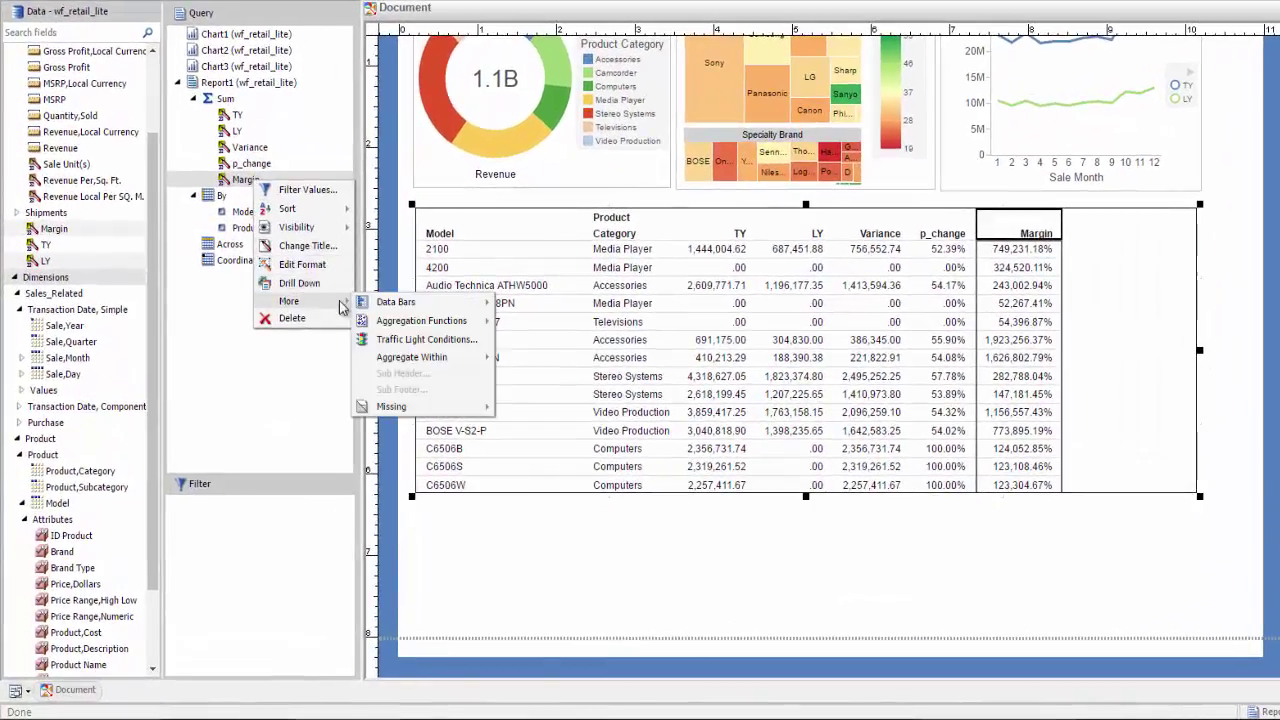
mouse_move(357, 365)
mouse_move(455, 321)
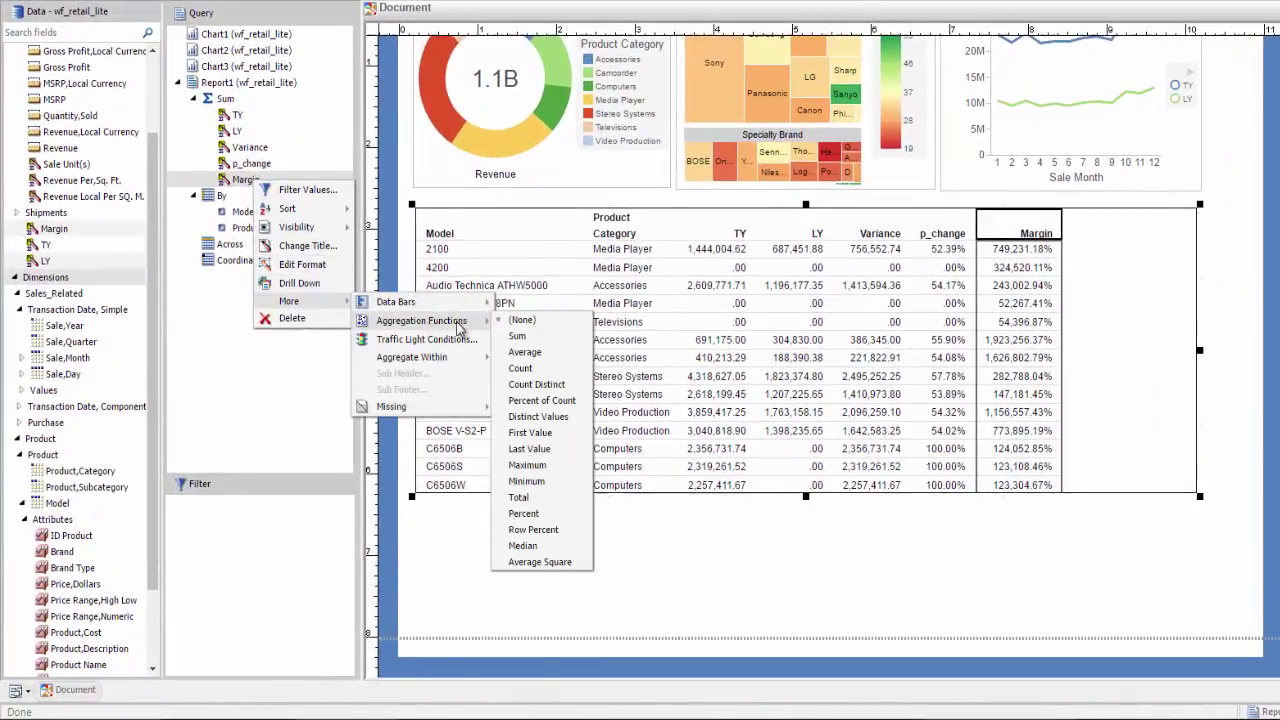
left_click(523, 353)
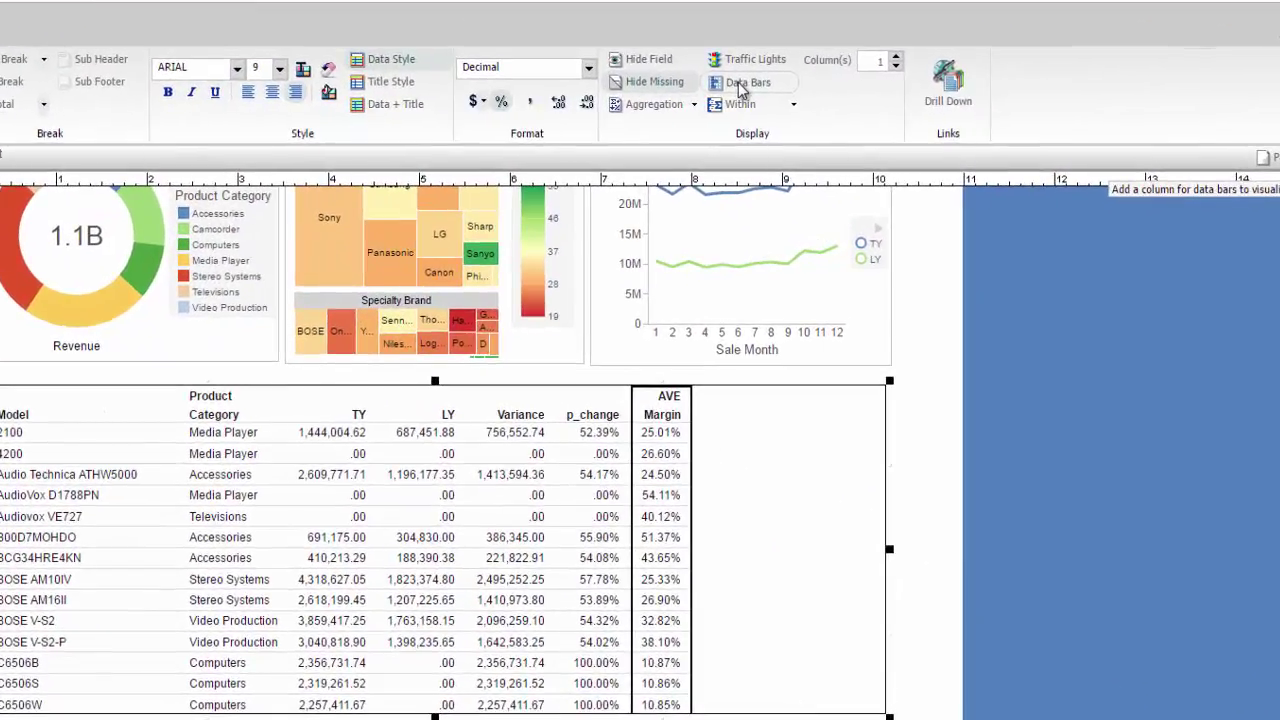
Add data bars to the AVE Margin and p_change columns, then run the dashboard.
left_click(738, 82)
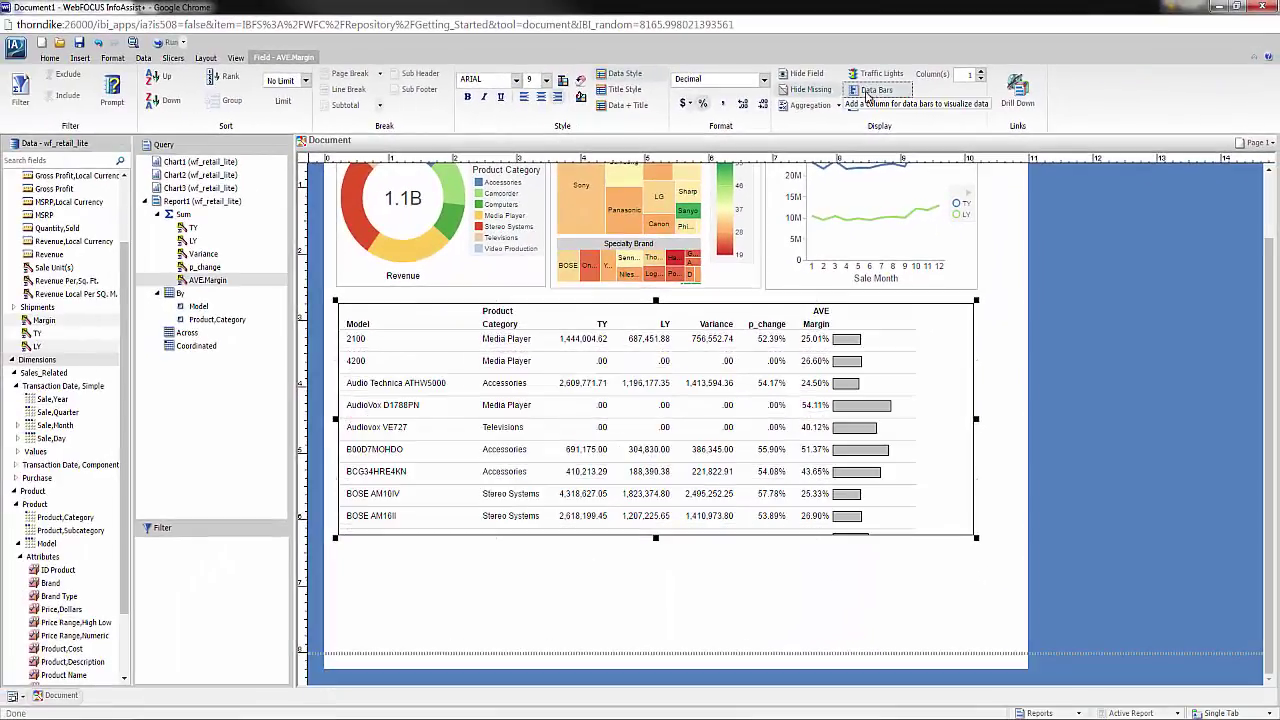
left_click(774, 341)
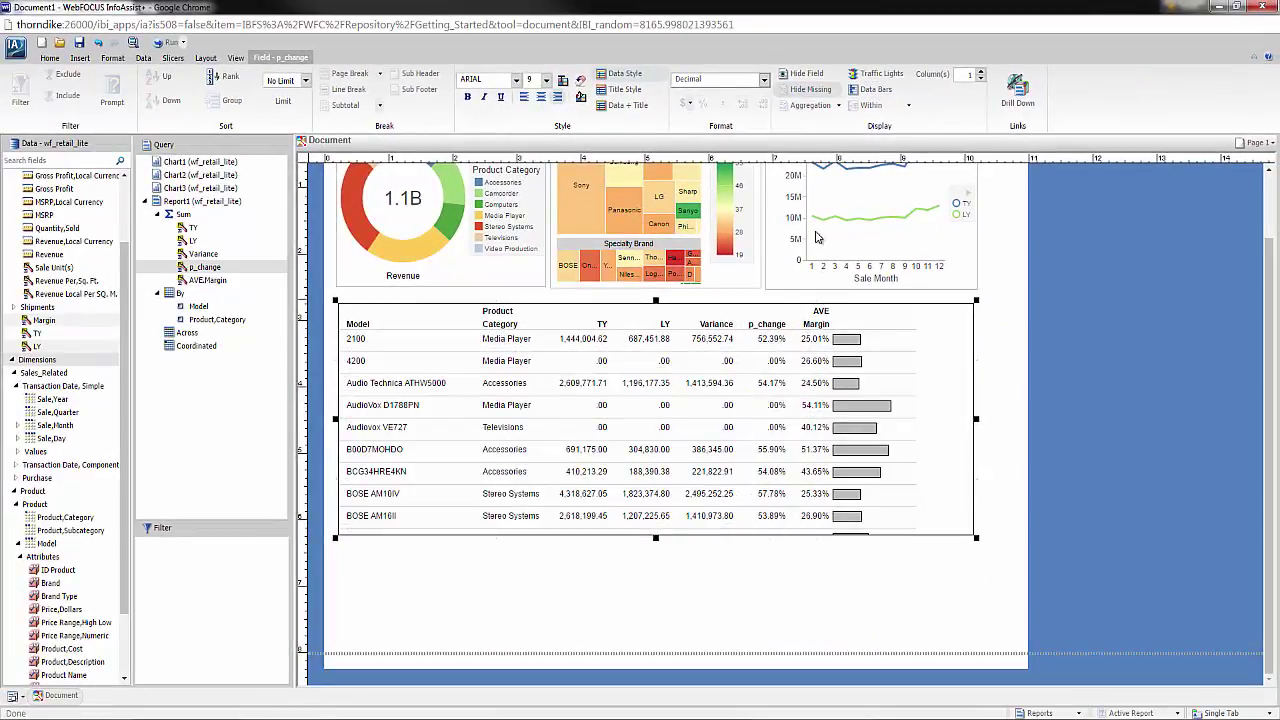
left_click(772, 326)
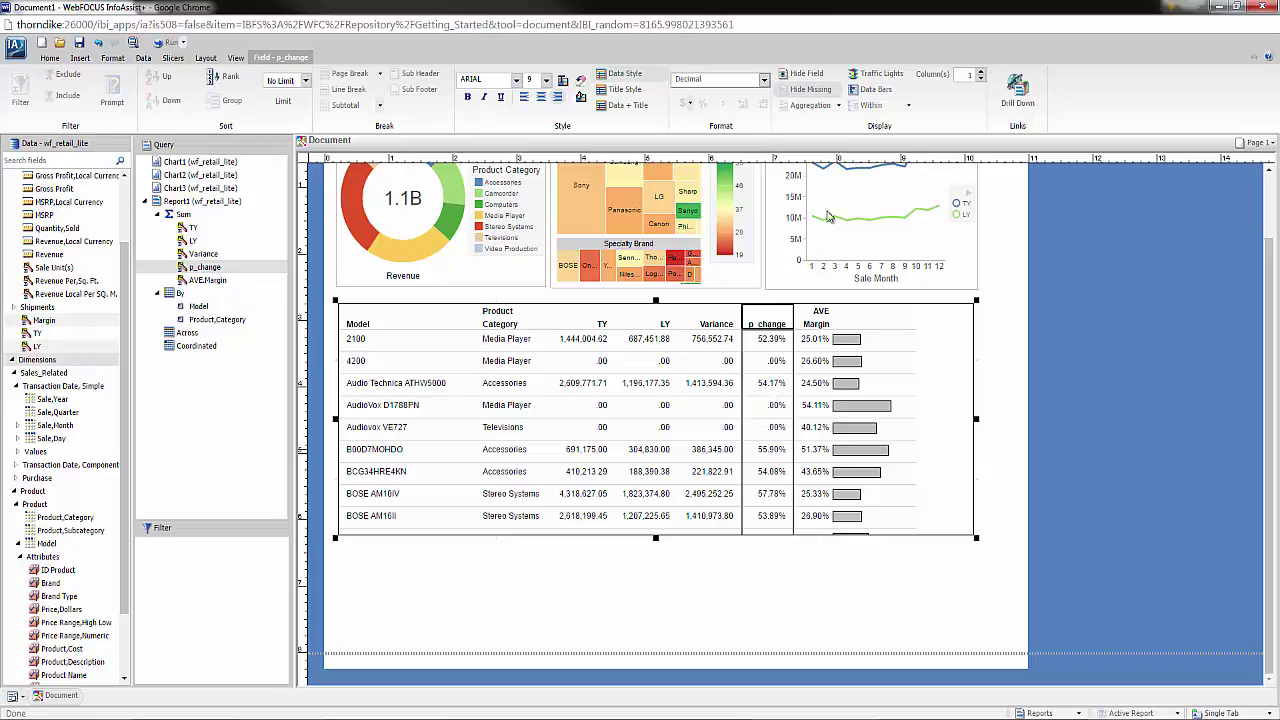
left_click(869, 91)
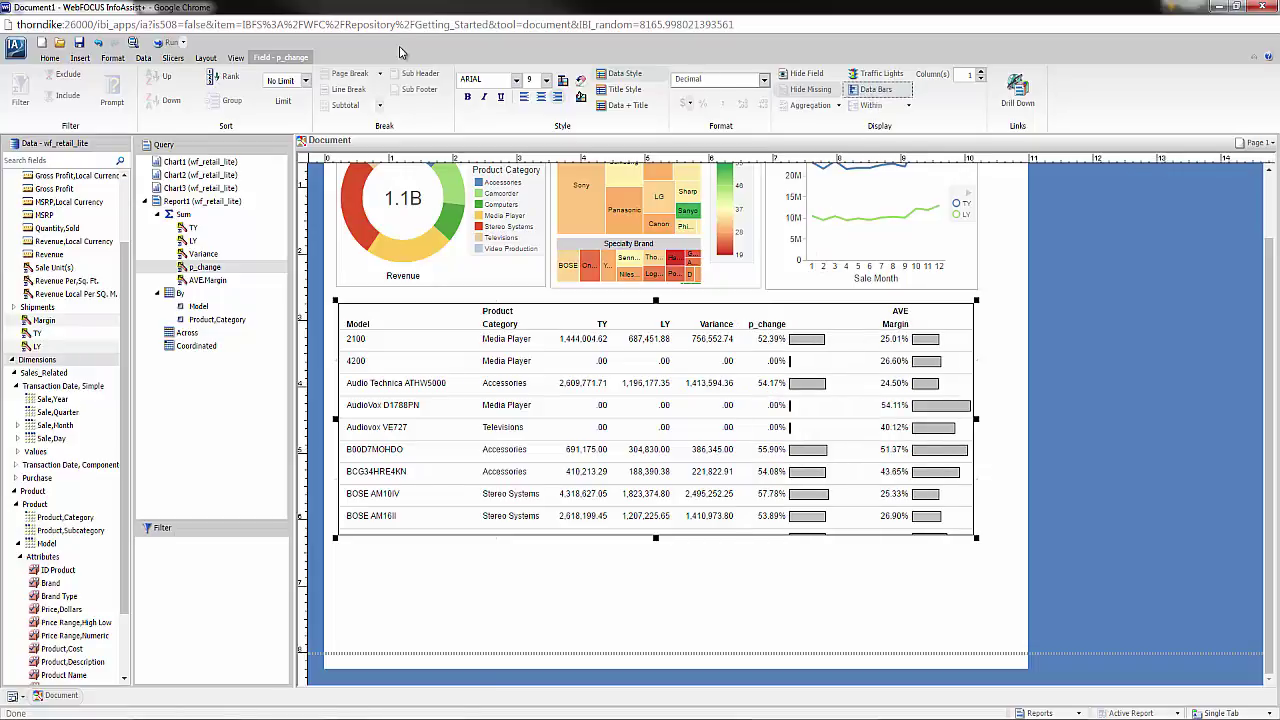
left_click(169, 44)
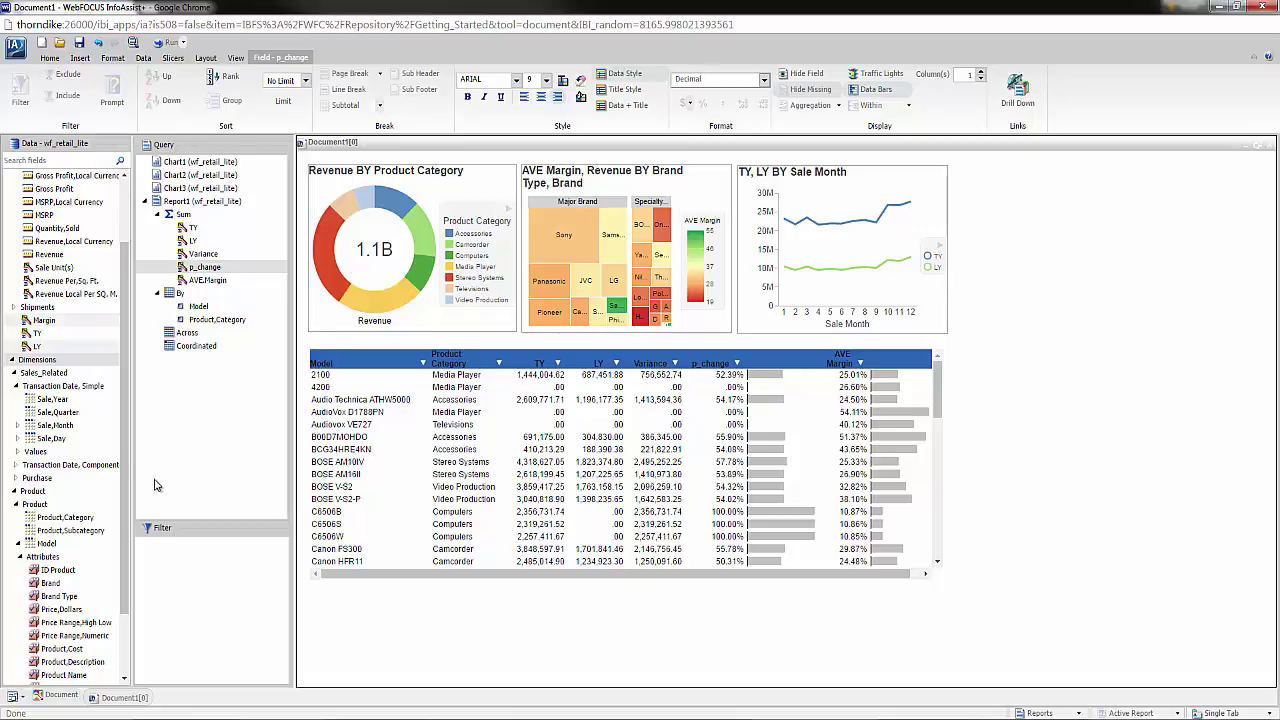
Coordinate all dashboard components on Store,Business,Region and rerun the dashboard.
left_click_drag(127, 447, 130, 550)
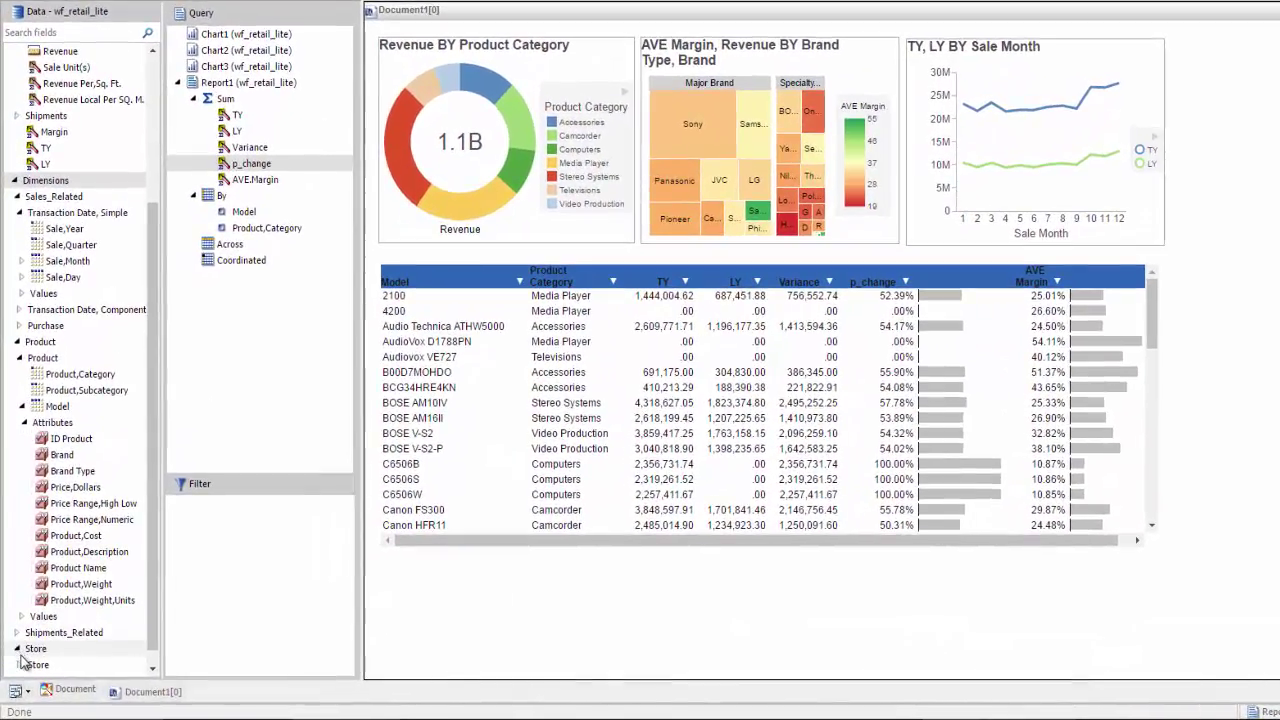
left_click(14, 659)
left_click(20, 664)
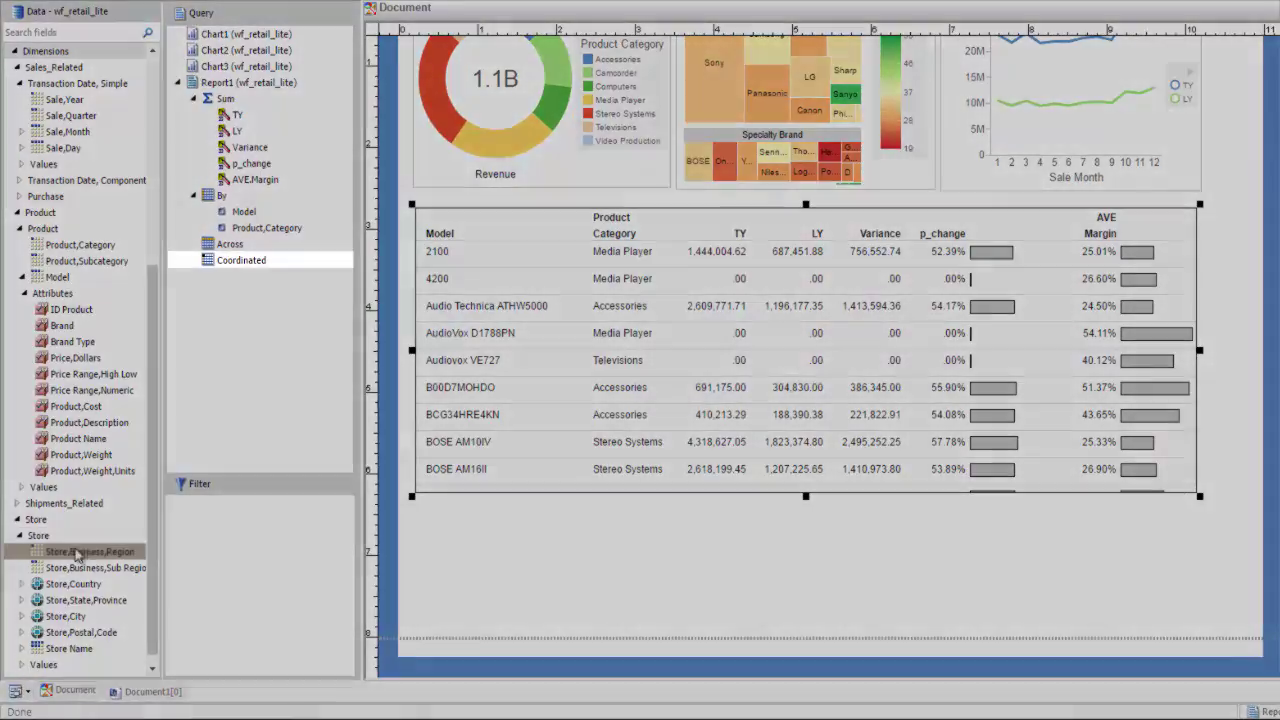
left_click_drag(78, 555, 258, 265)
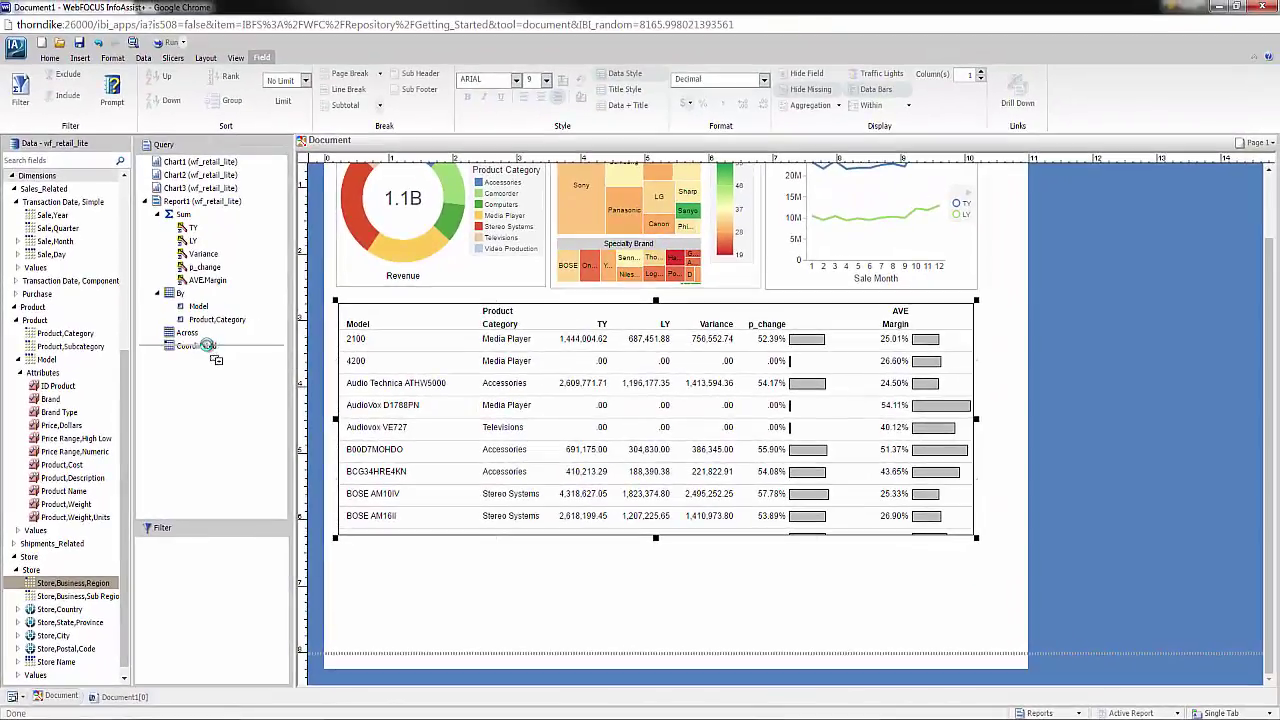
left_click_drag(207, 345, 209, 350)
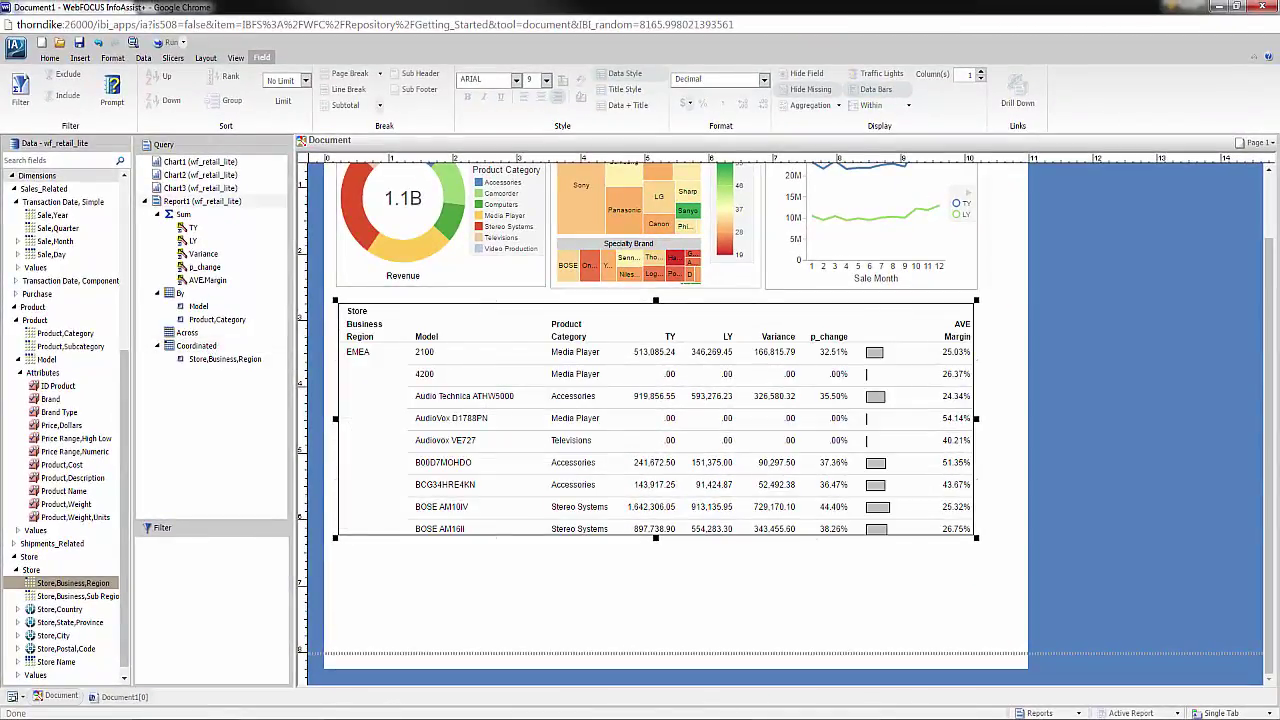
left_click(168, 43)
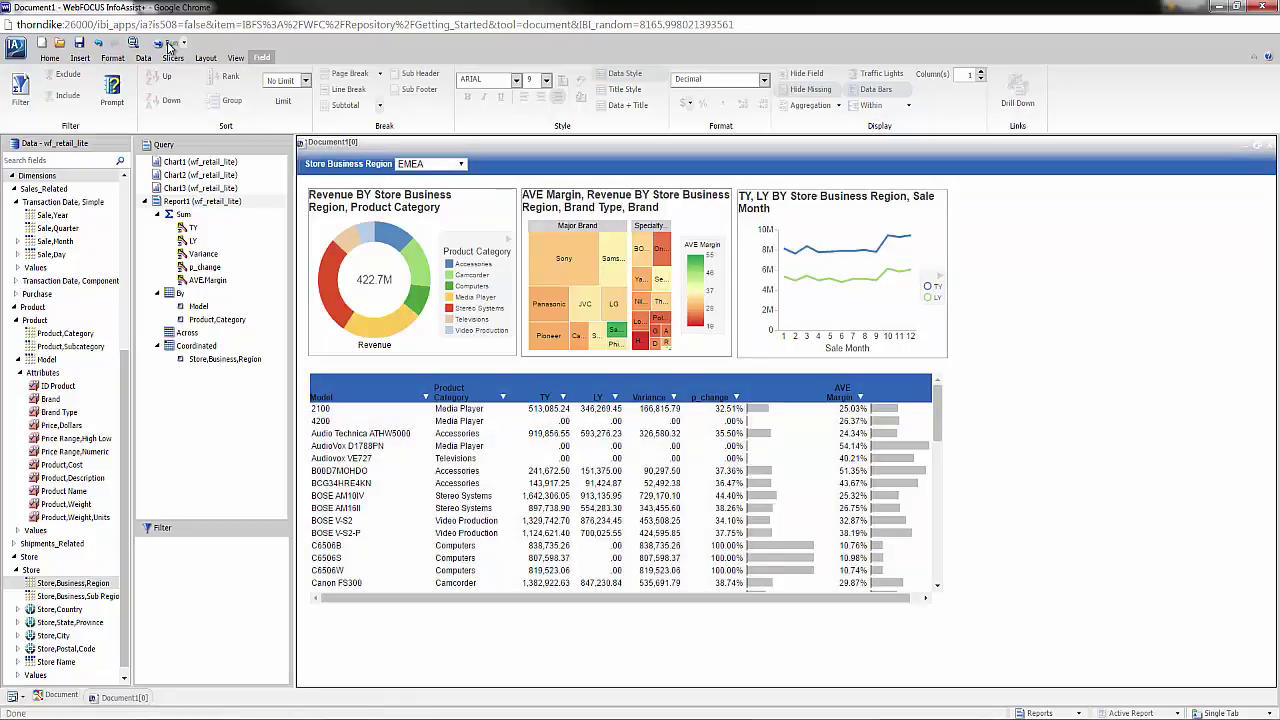
Choose North America in the running dashboard's Store Business Region dropdown.
left_click(447, 164)
left_click(434, 189)
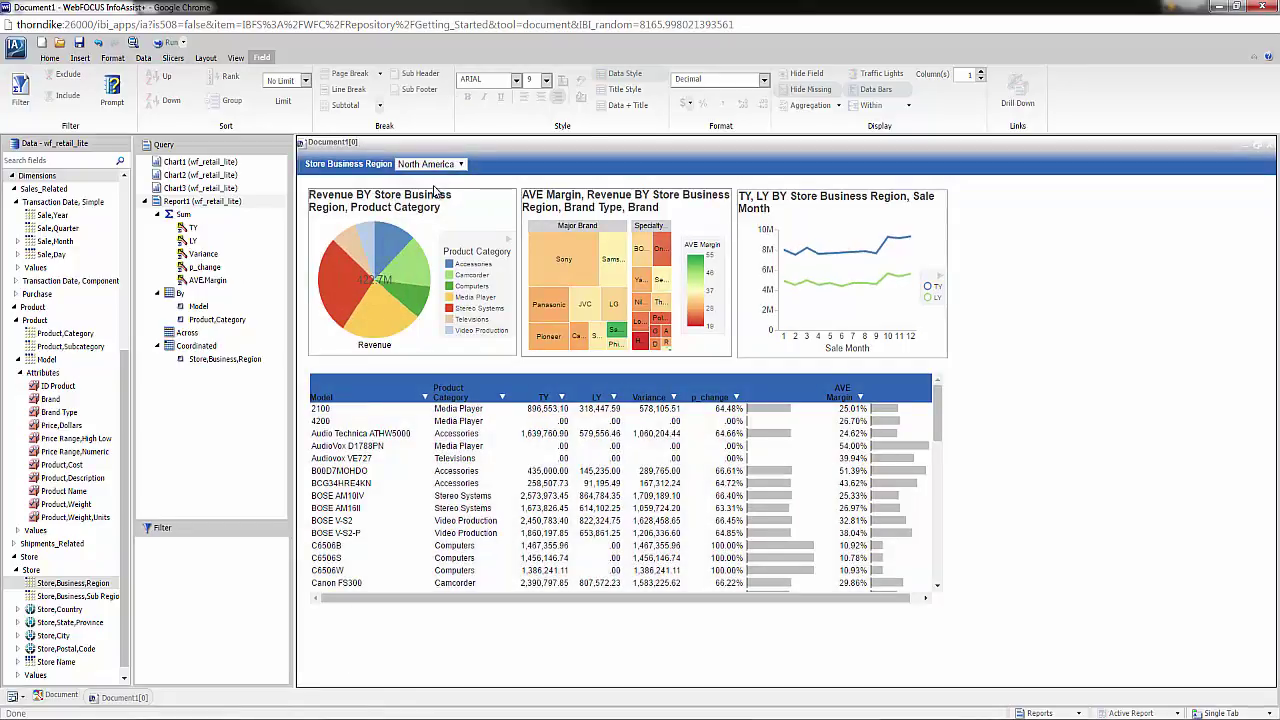